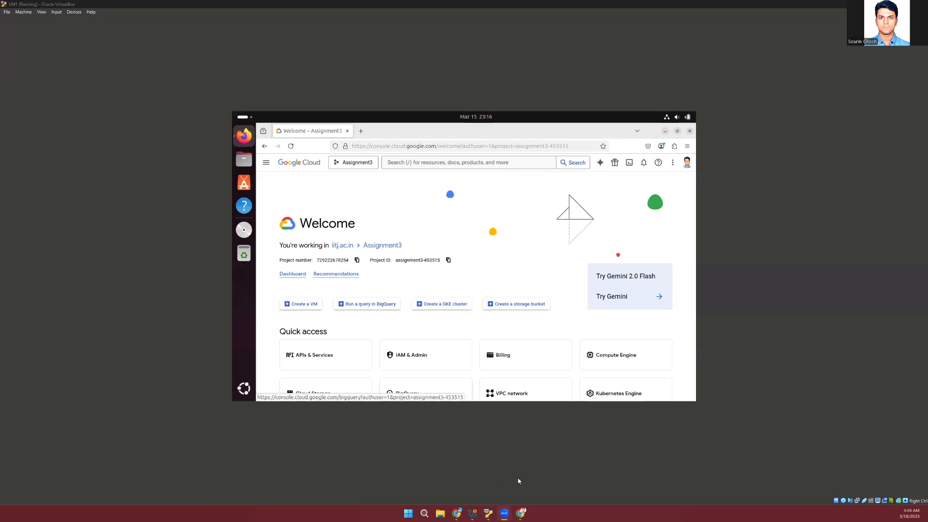
# Show the VirtualBox Manager to review VM1's configuration, and minimize it to return to the running virtual machine
pyautogui.click(488, 514)
pyautogui.click(475, 514)
pyautogui.moveTo(0, 97); pyautogui.dragTo(291, 96)
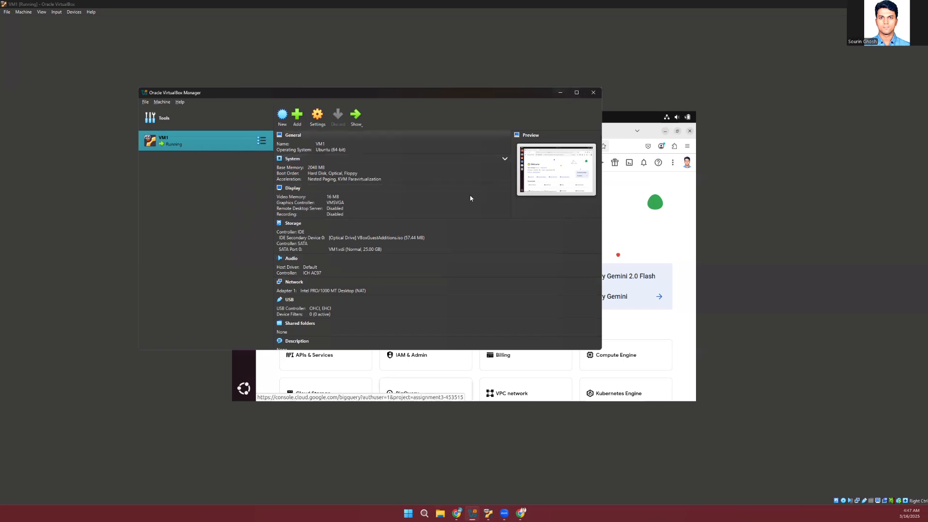
pyautogui.click(563, 92)
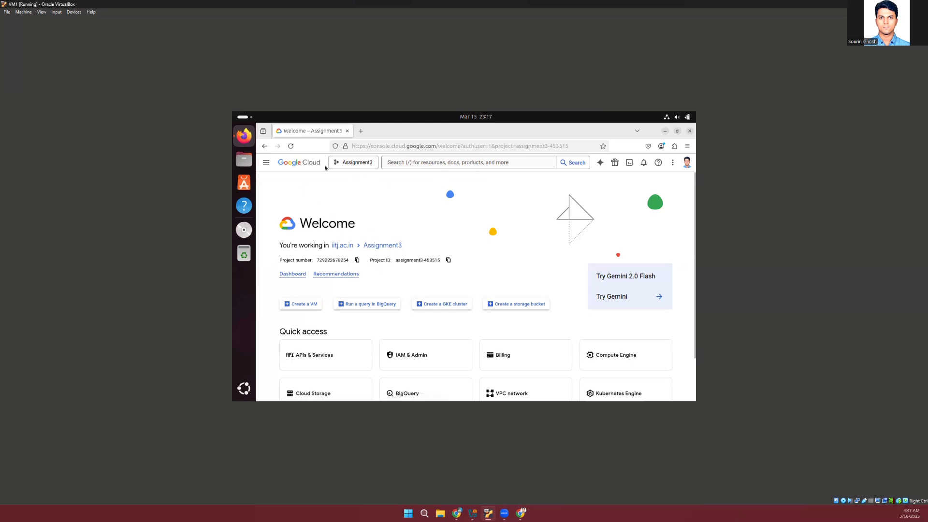
# Check the available projects without switching, and search for "iam" to open the IAM page and review the Assignment3 project's principals and roles
pyautogui.click(353, 163)
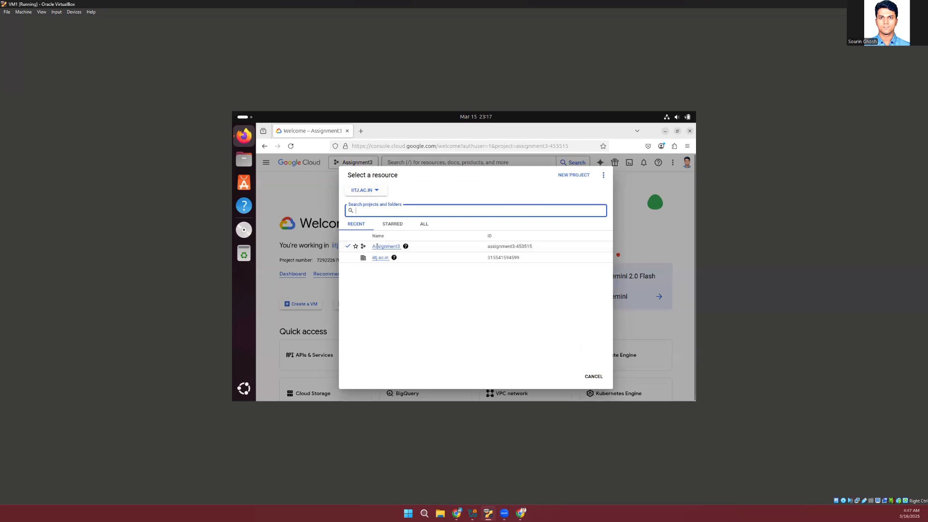
pyautogui.click(593, 376)
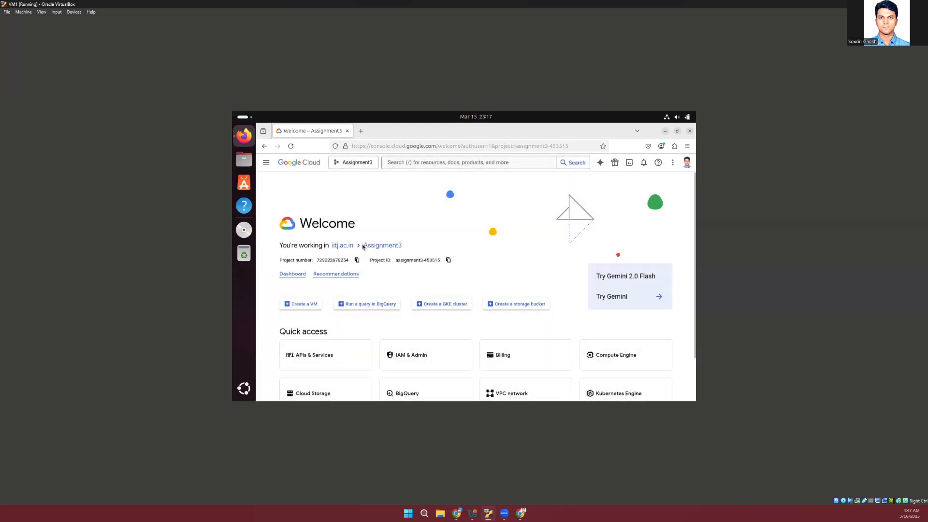
pyautogui.click(440, 160)
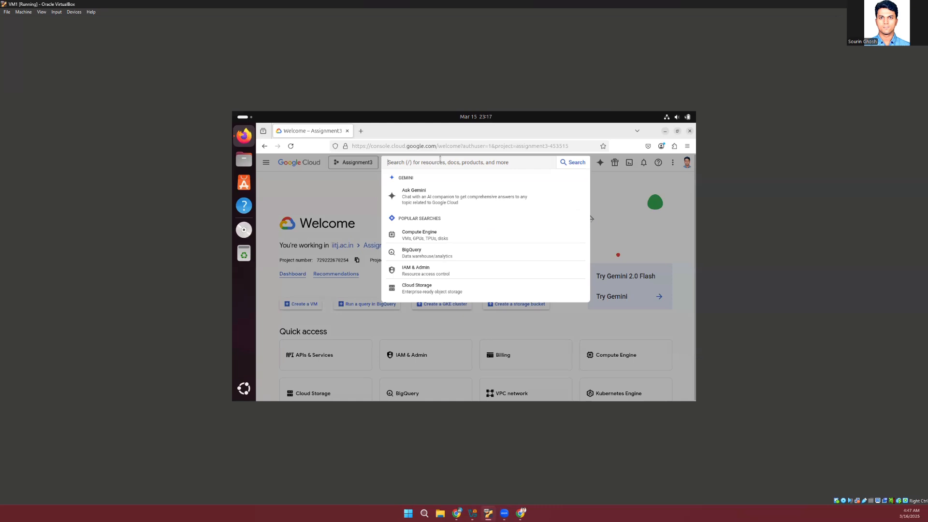
pyautogui.write('iam & admin')
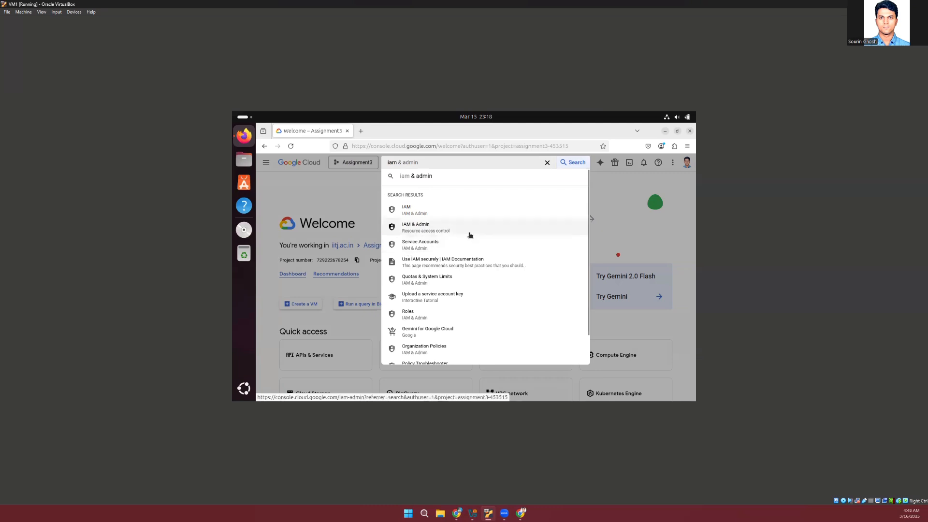
pyautogui.click(421, 212)
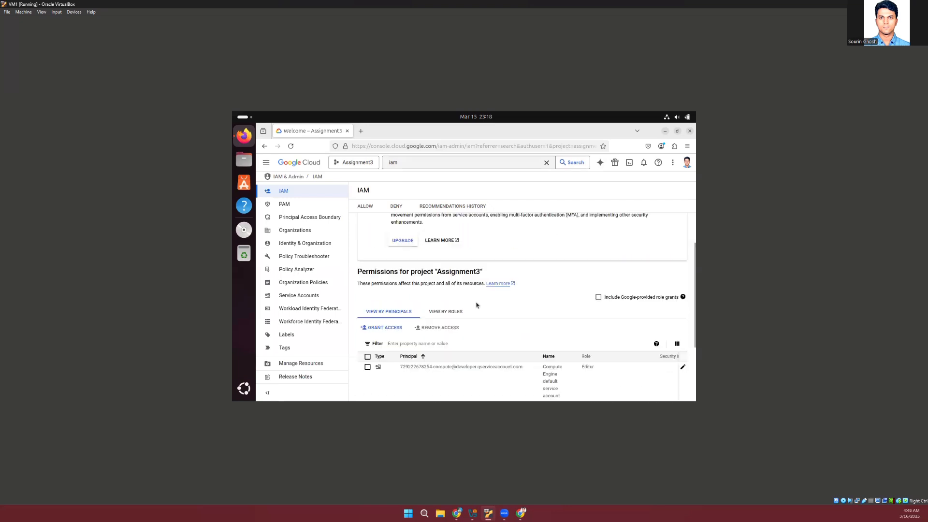
pyautogui.scroll(-2, 483, 339)
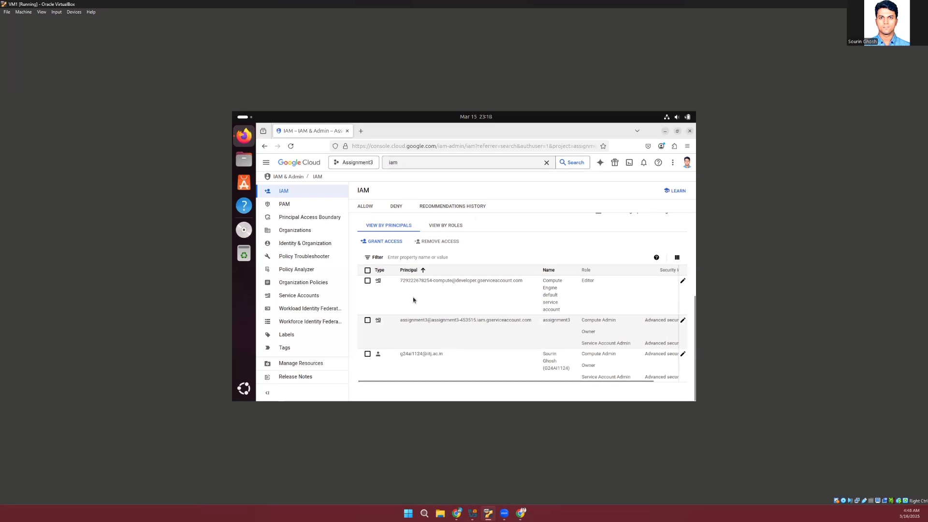
pyautogui.scroll(3, 374, 281)
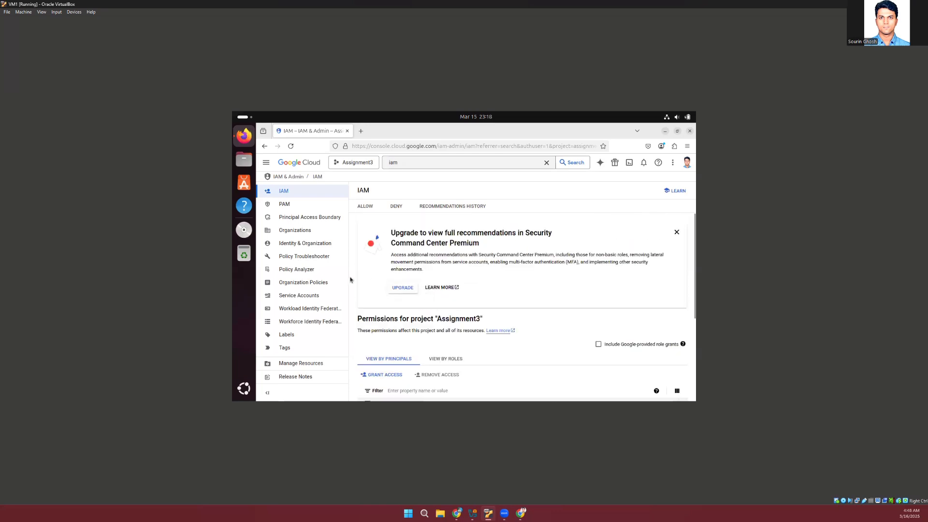
# Open the project's Service Accounts list and examine the accounts' status, name and key ID columns
pyautogui.click(301, 296)
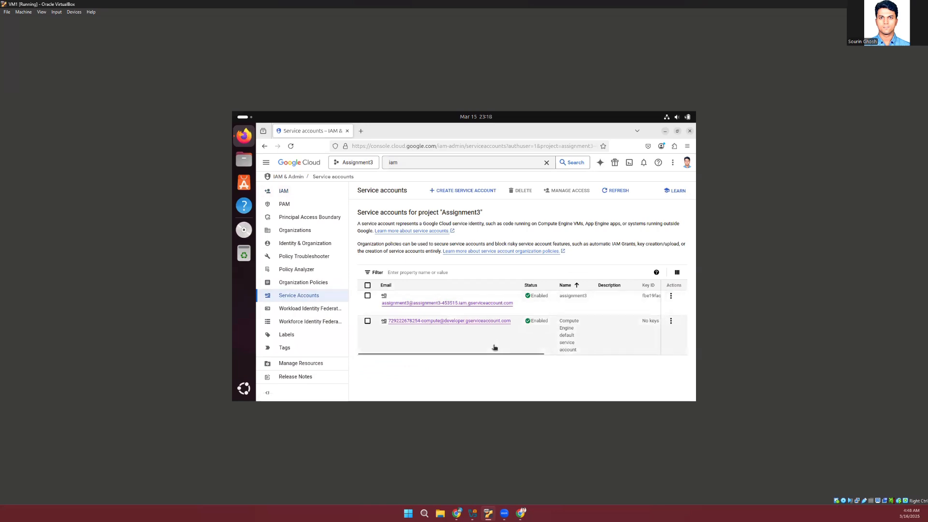
pyautogui.hscroll(2, 493, 347)
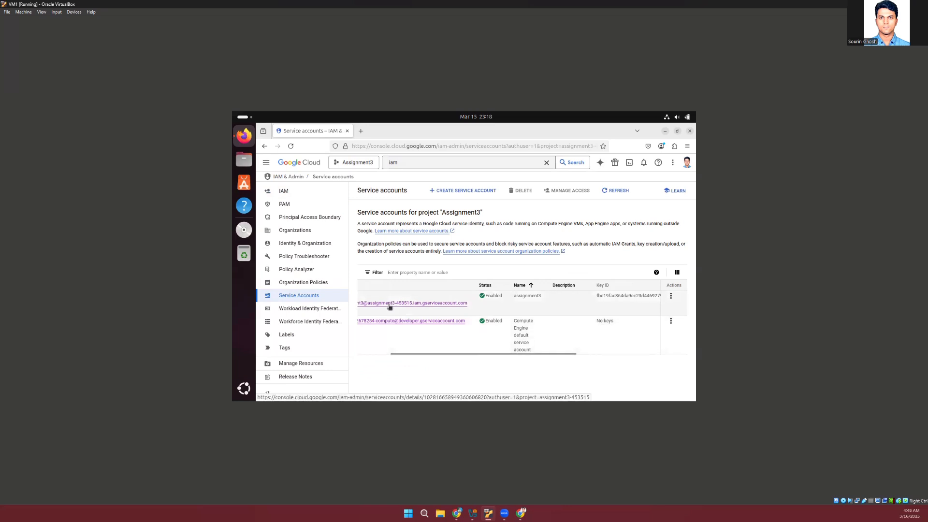
pyautogui.hscroll(-2, 389, 306)
pyautogui.hscroll(2, 478, 322)
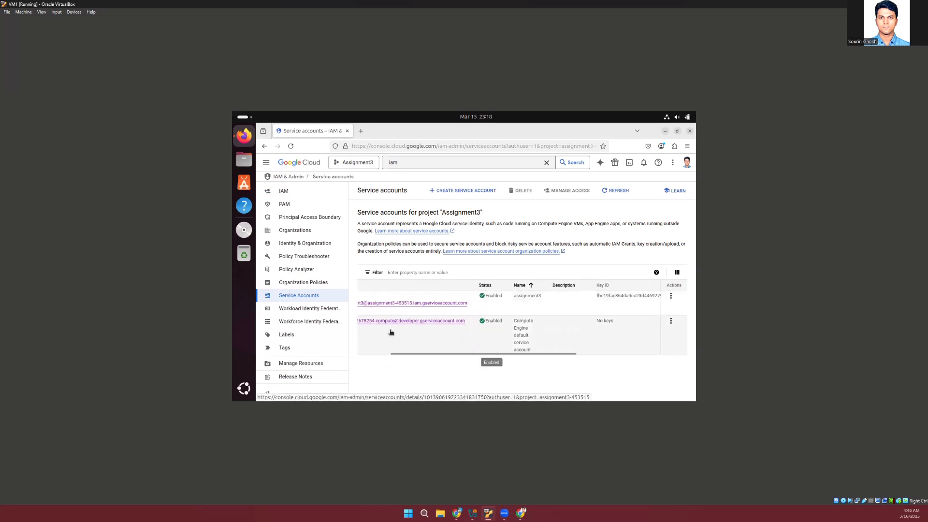
pyautogui.hscroll(5, 489, 336)
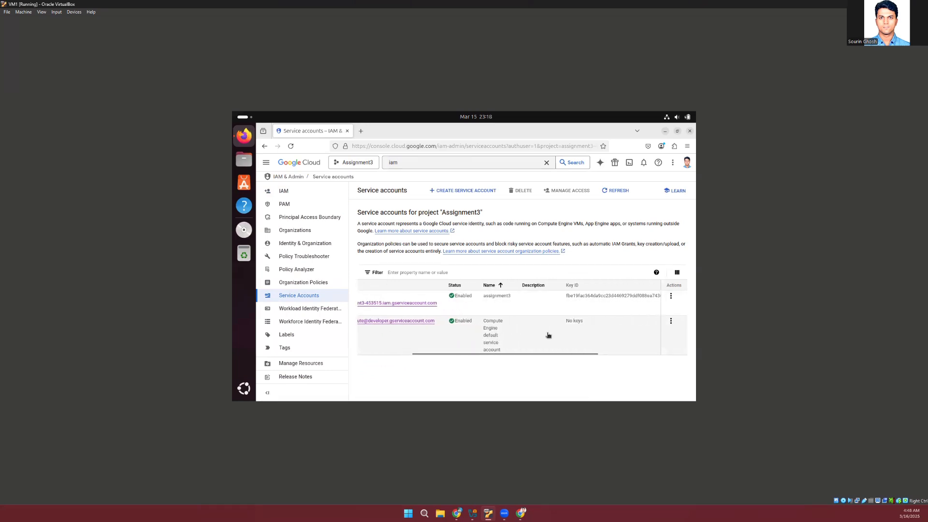
pyautogui.hscroll(3, 548, 335)
pyautogui.hscroll(-5, 548, 335)
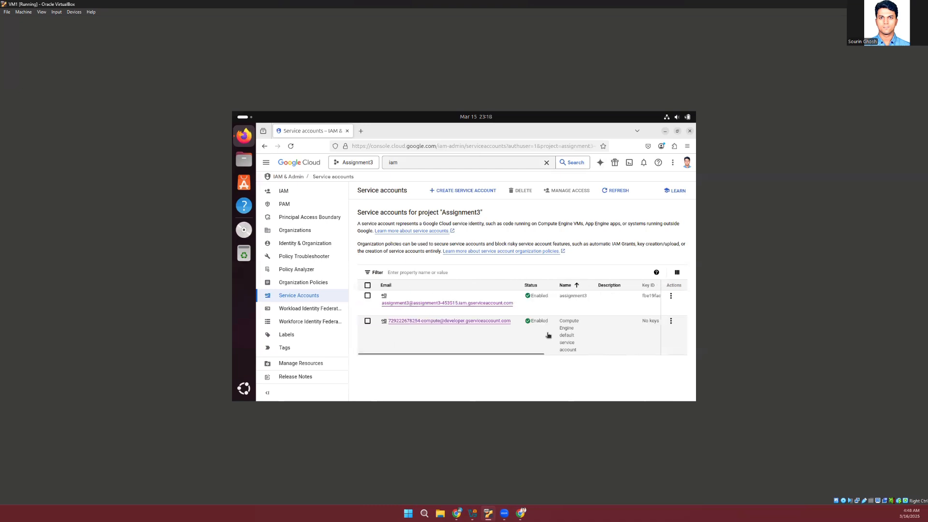
# Open the assignment3 service account and review its permissions by principal, closing the extra page opened by View Access
pyautogui.click(482, 303)
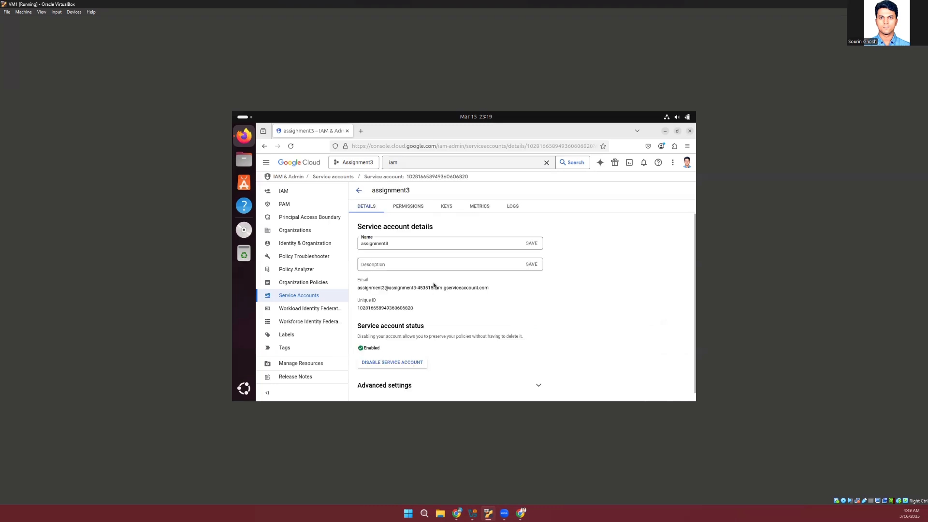
pyautogui.click(415, 209)
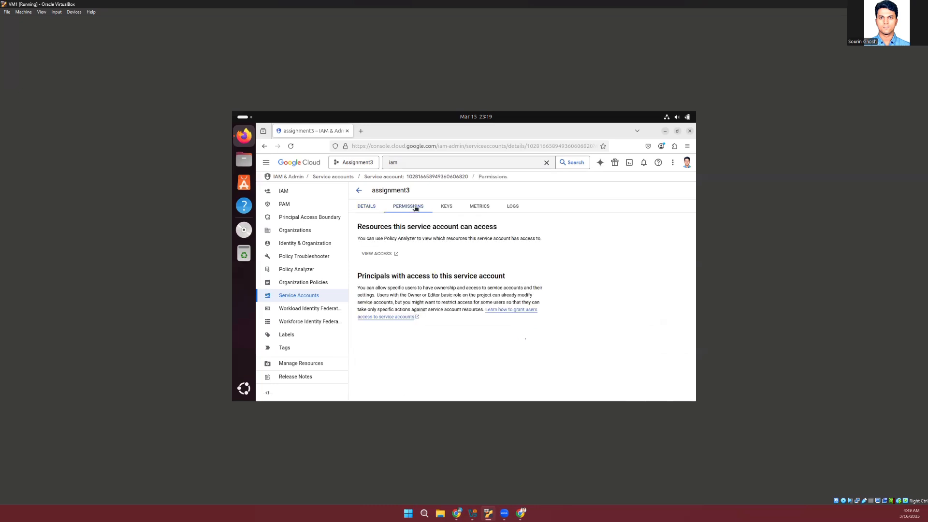
pyautogui.click(385, 256)
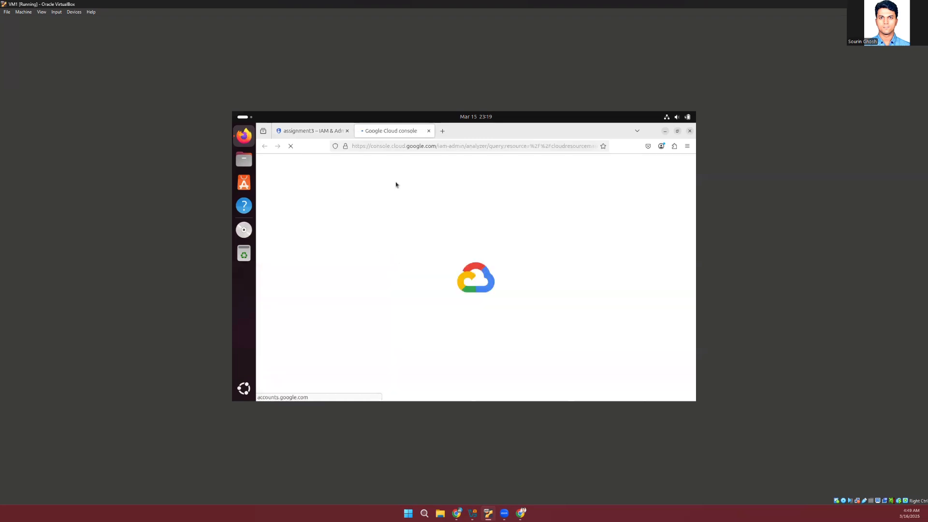
pyautogui.click(310, 131)
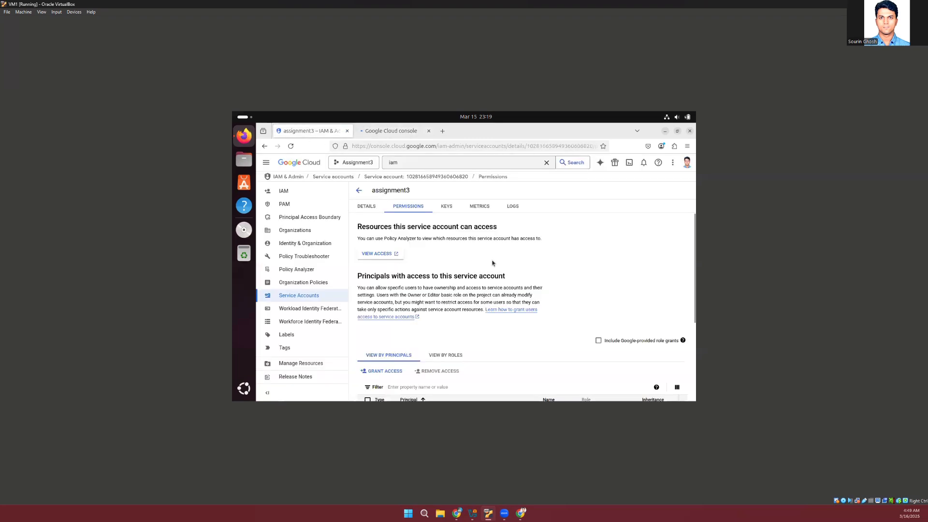
pyautogui.scroll(-3, 492, 263)
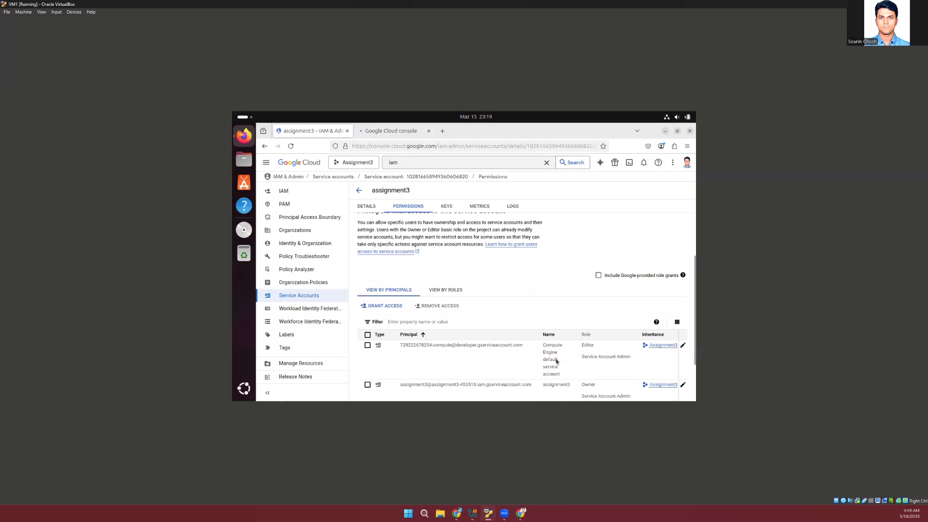
pyautogui.scroll(-3, 555, 361)
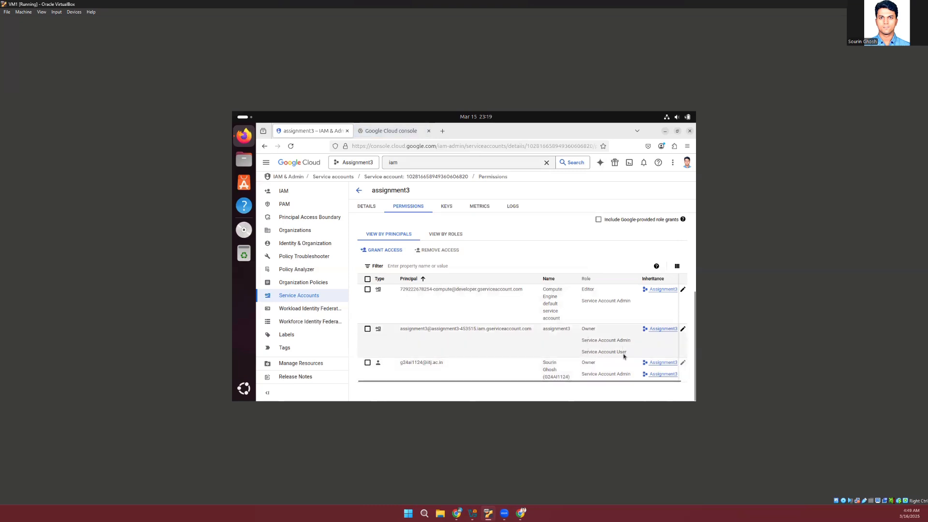
pyautogui.hscroll(1, 578, 334)
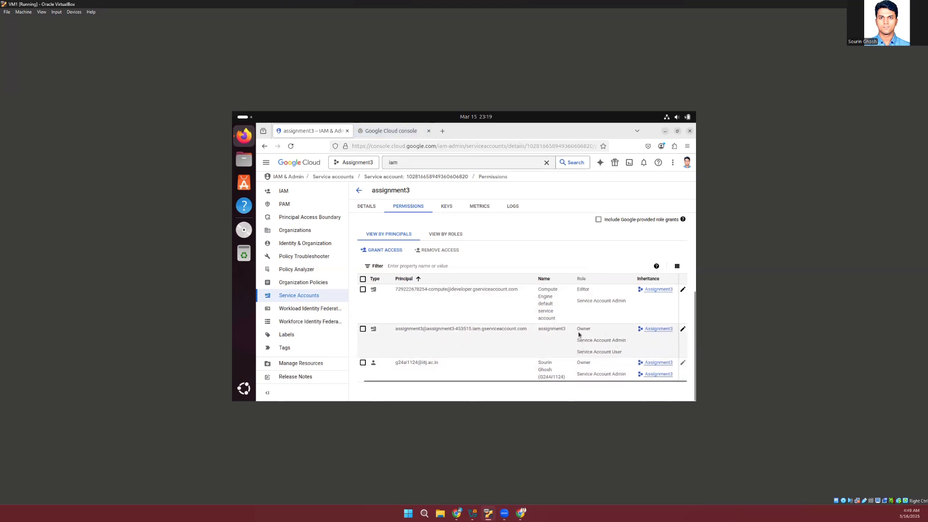
pyautogui.hscroll(-1, 578, 334)
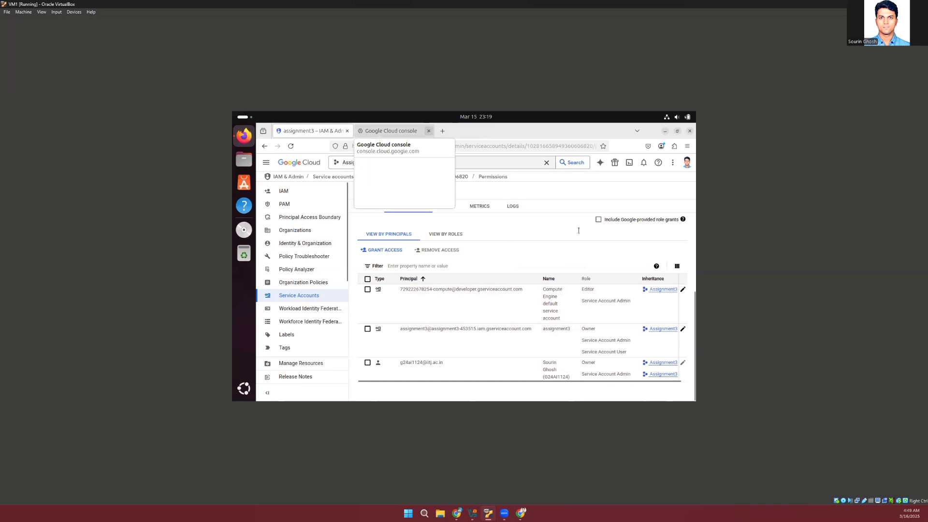
pyautogui.click(428, 132)
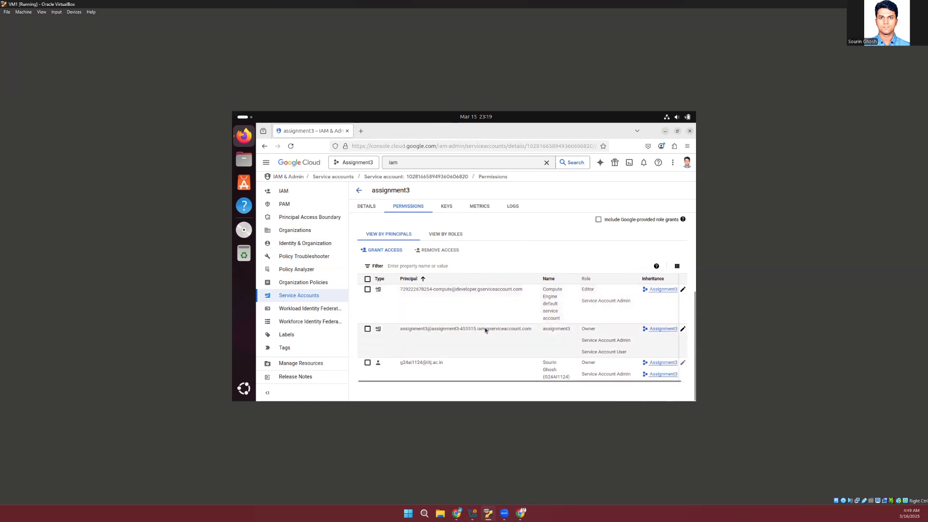
# View the assignment3 service account's keys and inspect the options for creating a new private key, cancelling without creating one
pyautogui.click(447, 207)
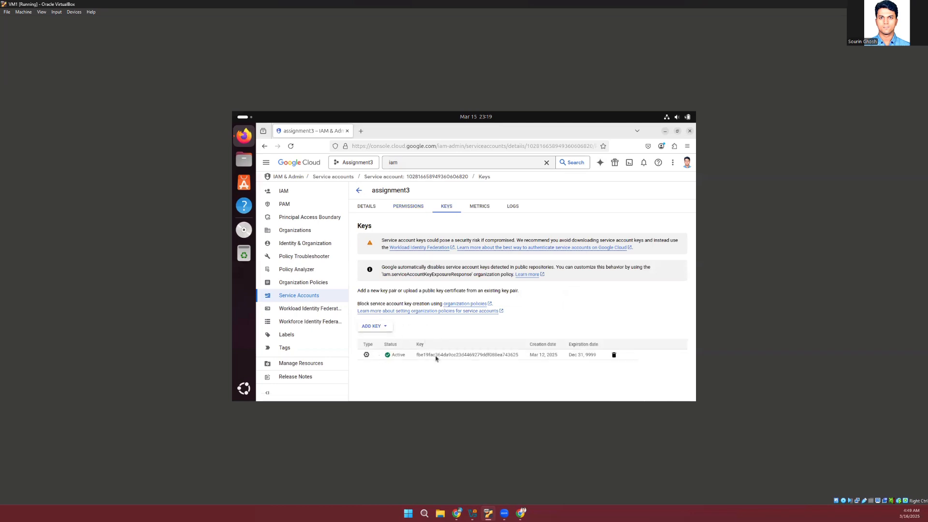
pyautogui.click(386, 326)
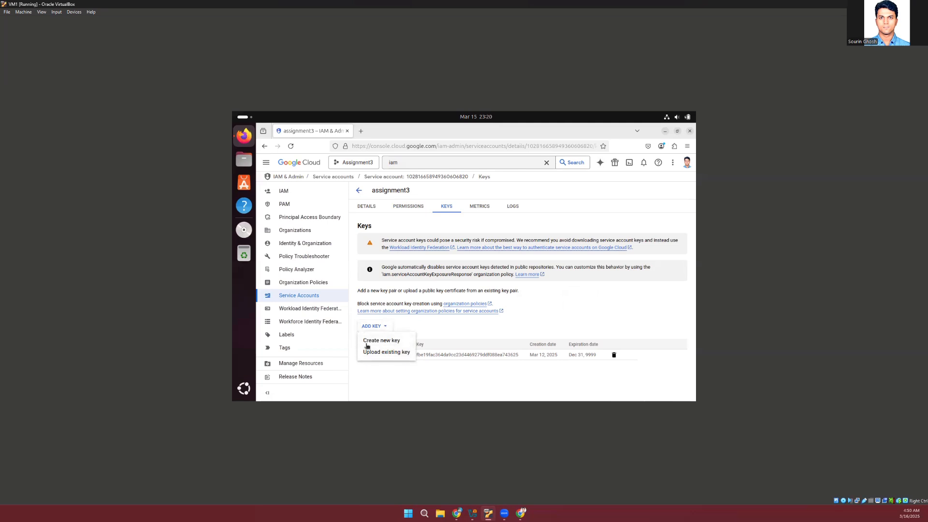
pyautogui.click(401, 341)
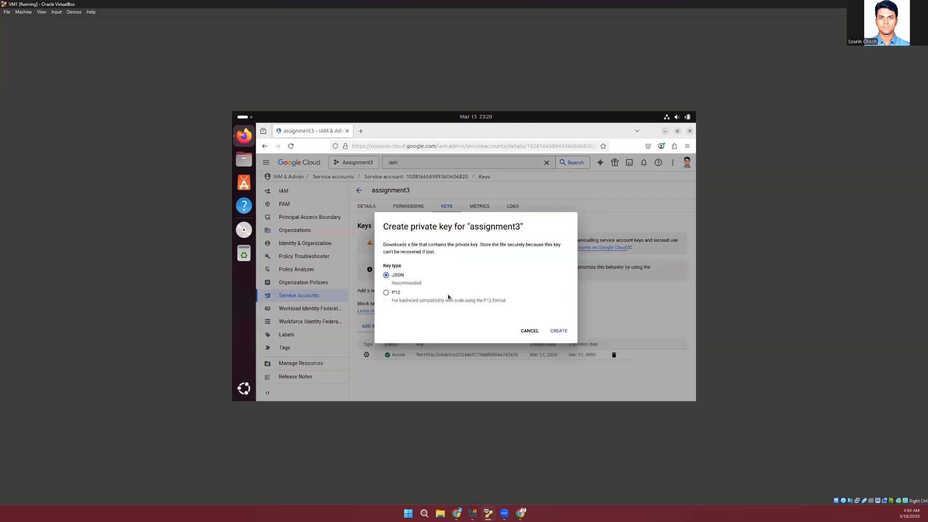
pyautogui.click(525, 331)
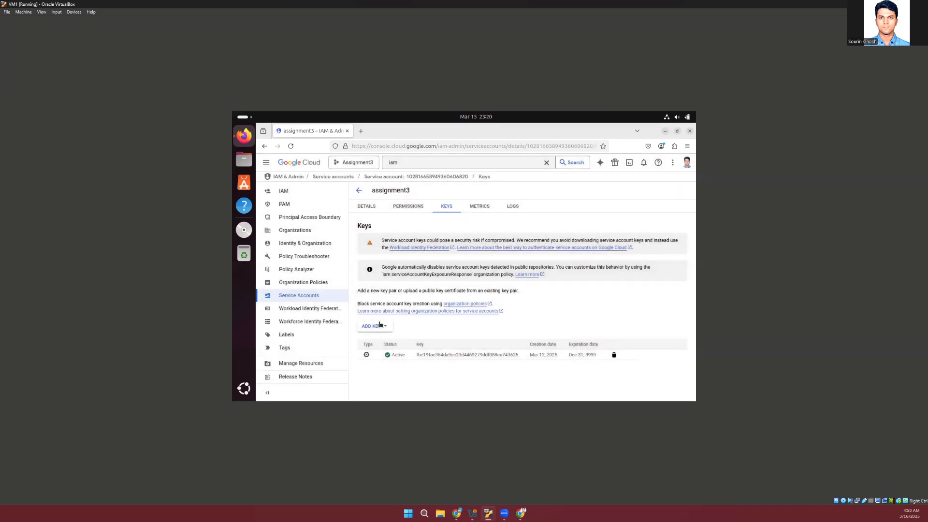
pyautogui.click(376, 326)
pyautogui.click(402, 342)
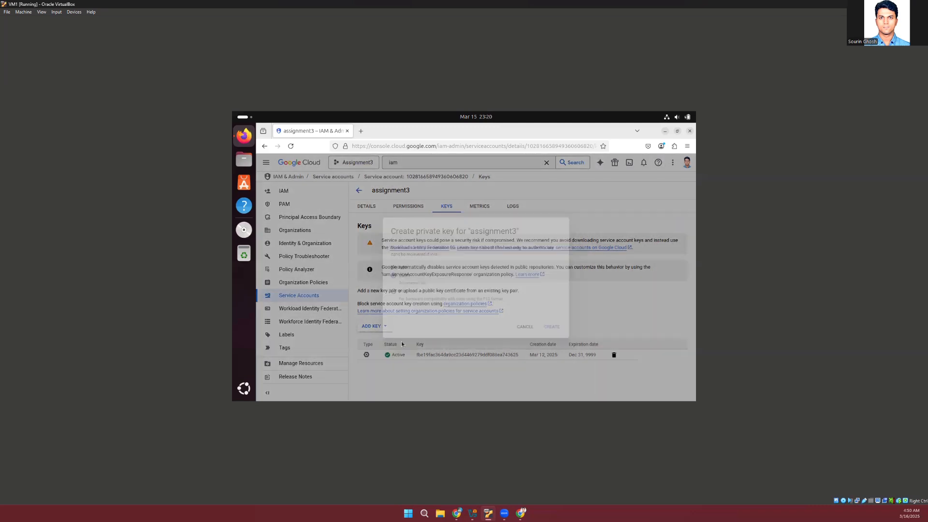
pyautogui.click(525, 331)
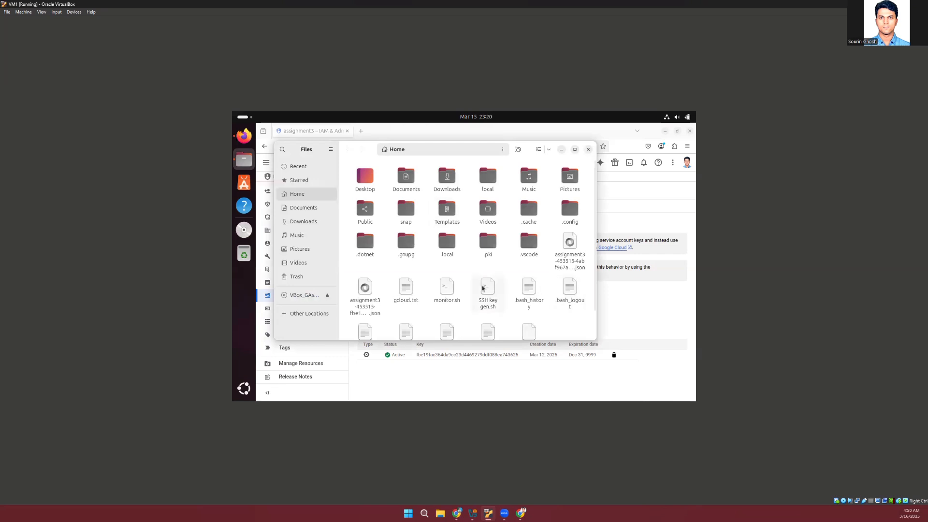
# Point out the two assignment3 JSON key files in the Home folder and close the file manager
pyautogui.click(564, 251)
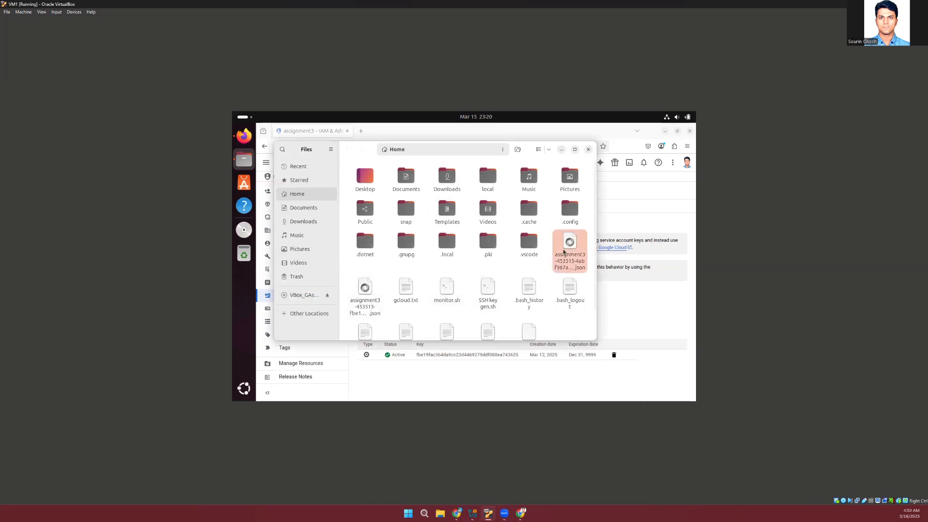
pyautogui.click(367, 293)
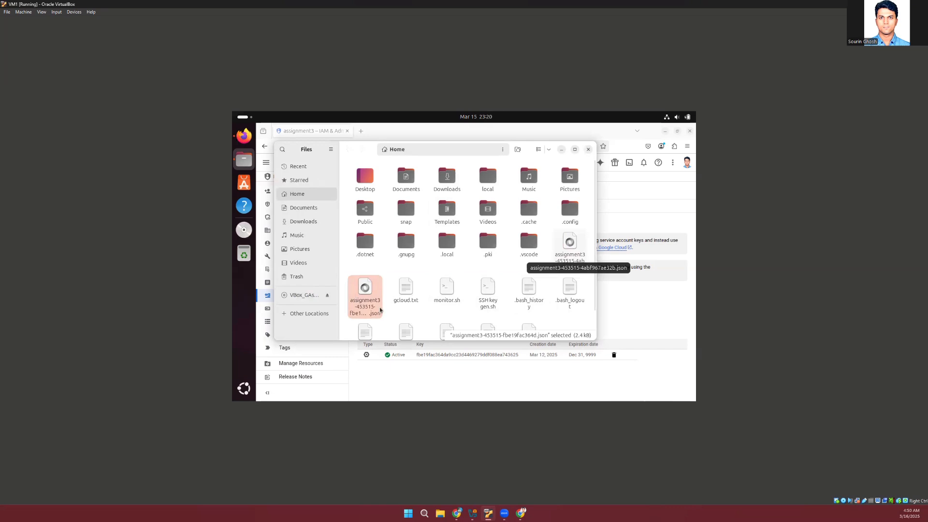
pyautogui.click(588, 150)
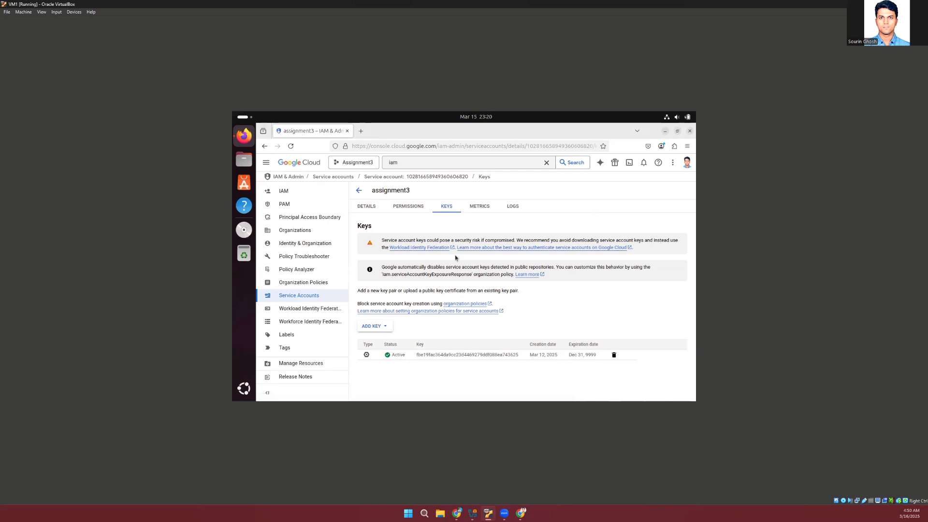
# Close the browser and open gcloud.txt from the Home folder in Text Editor
pyautogui.click(689, 131)
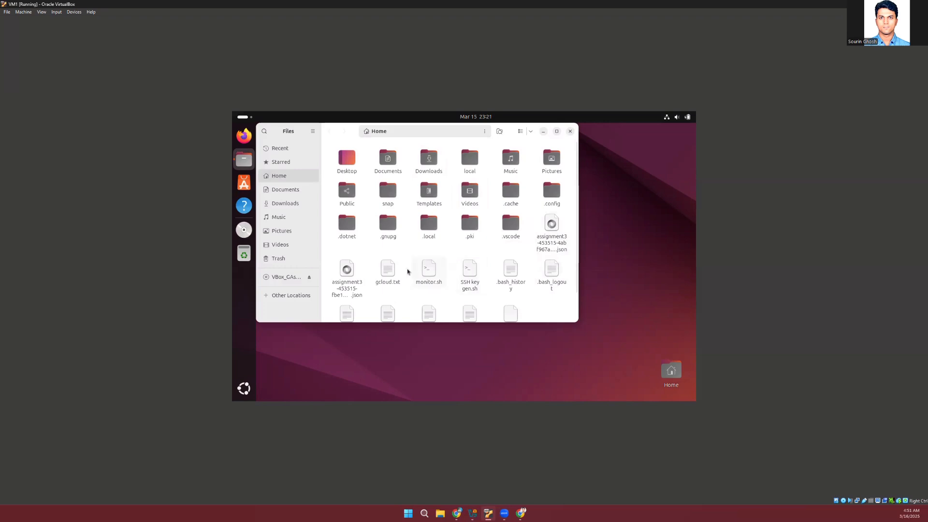
pyautogui.rightClick(394, 272)
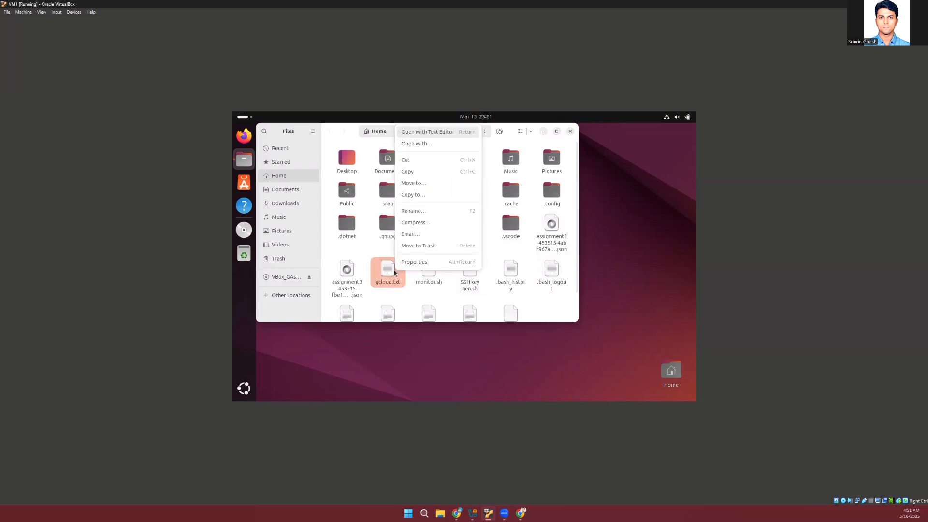
pyautogui.click(437, 132)
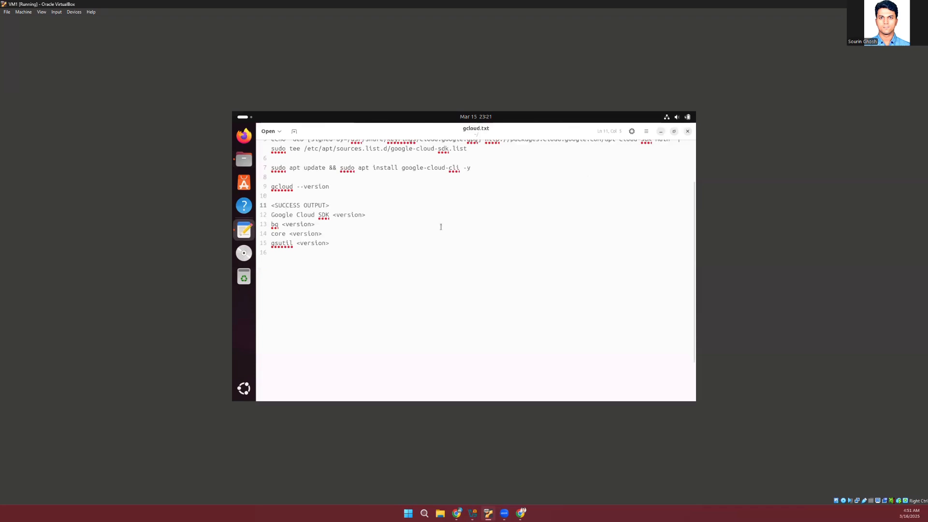
# Highlight the gcloud --version command and its expected output lines in gcloud.txt, and close the editor and file manager
pyautogui.scroll(2, 441, 227)
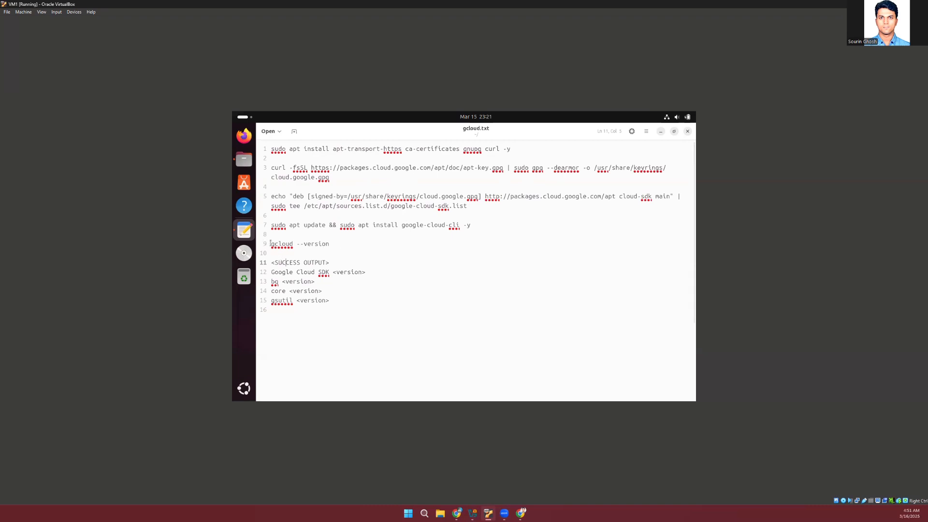
pyautogui.moveTo(270, 243); pyautogui.dragTo(338, 242)
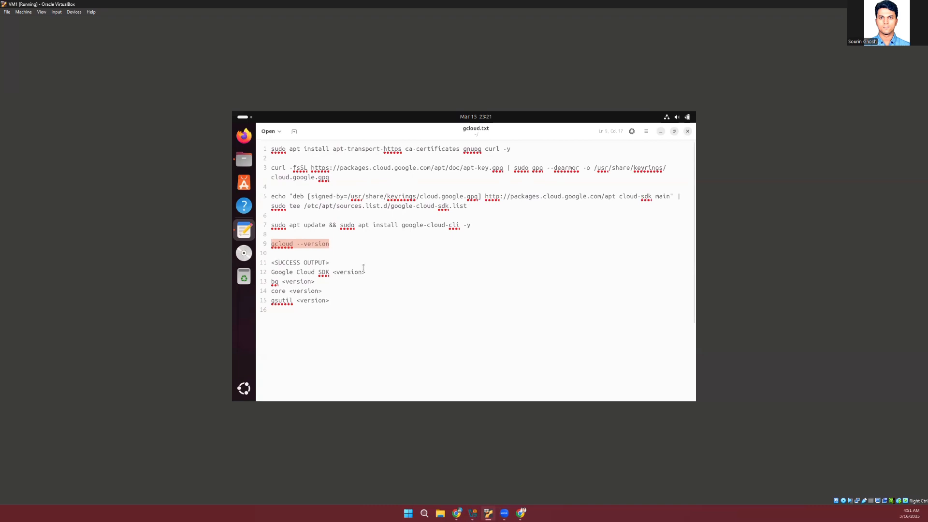
pyautogui.moveTo(271, 264); pyautogui.dragTo(299, 272)
pyautogui.click(299, 272)
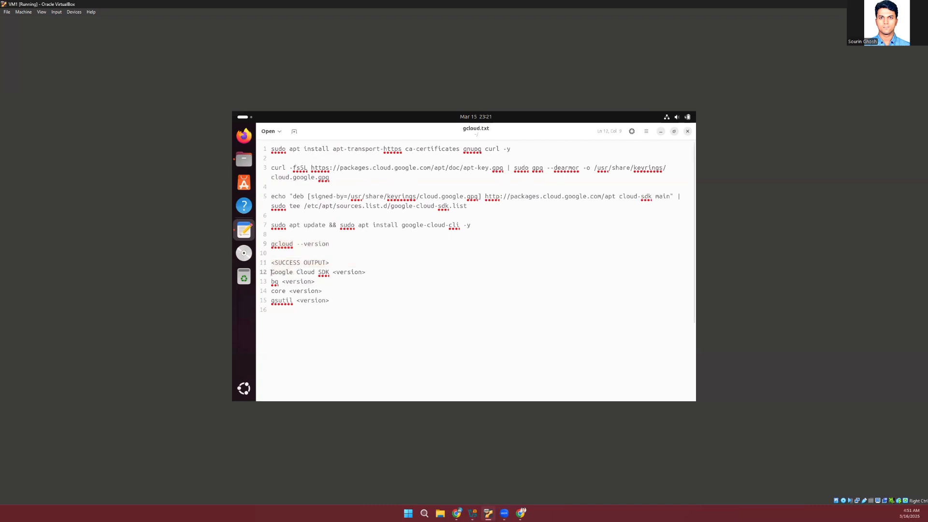
pyautogui.moveTo(272, 272); pyautogui.dragTo(340, 296)
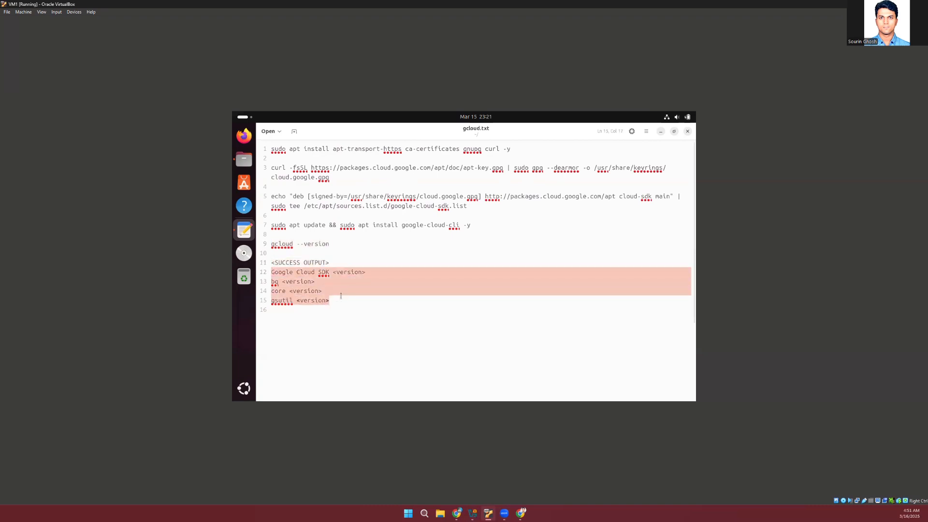
pyautogui.click(436, 262)
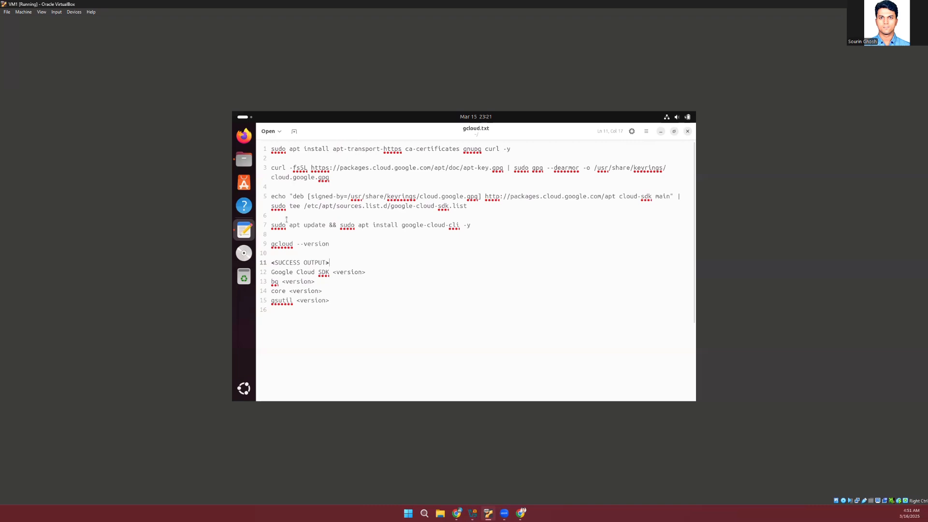
pyautogui.click(688, 131)
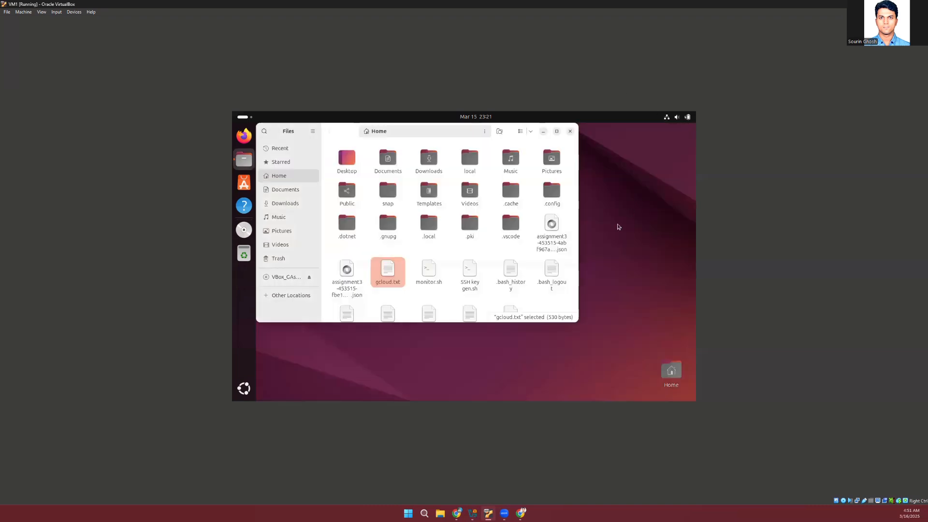
pyautogui.click(569, 131)
# Check the gcloud CLI installation by running gcloud --version in a new Terminal, and close the Terminal
pyautogui.press('super')
pyautogui.write('ter')
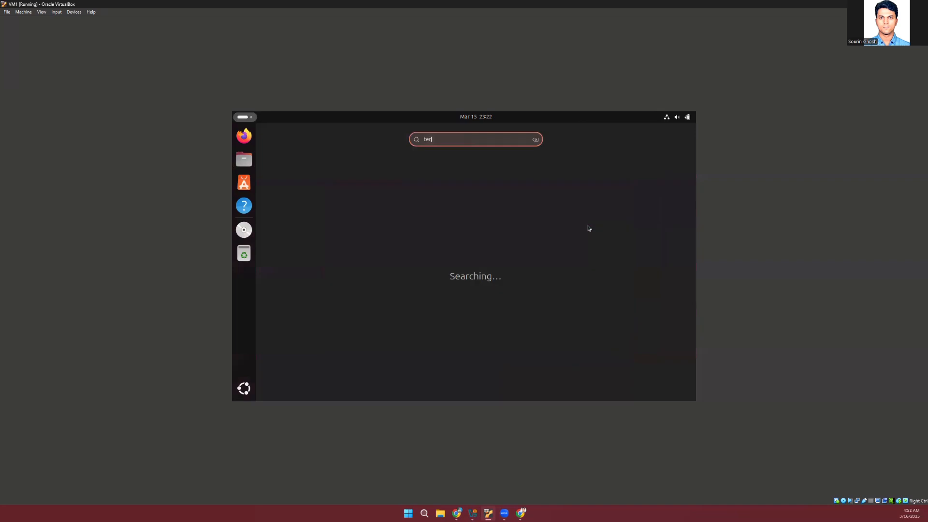
pyautogui.press('Return')
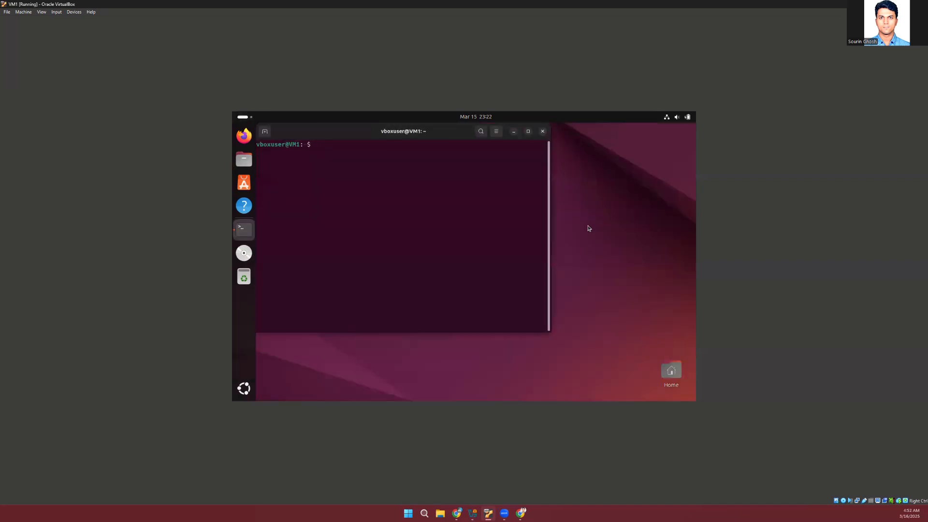
pyautogui.write('gcloud --version')
pyautogui.press('Return')
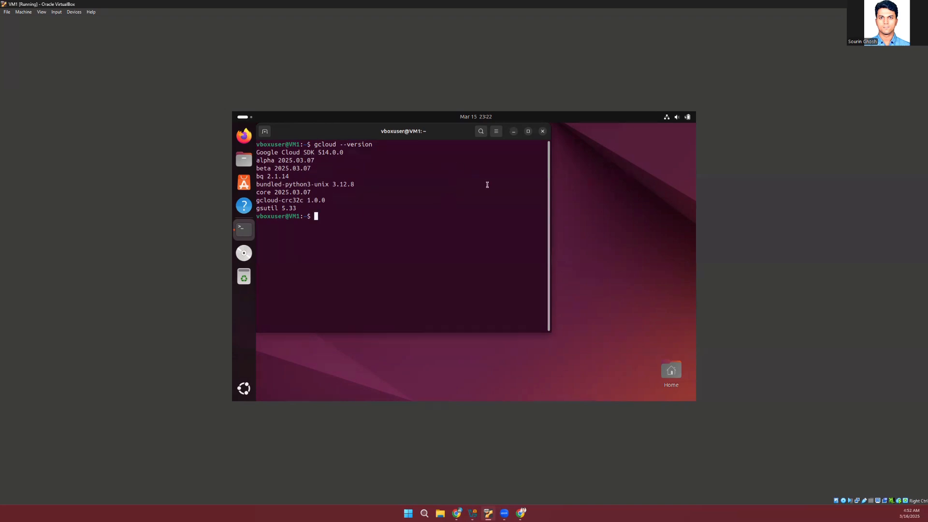
pyautogui.click(543, 132)
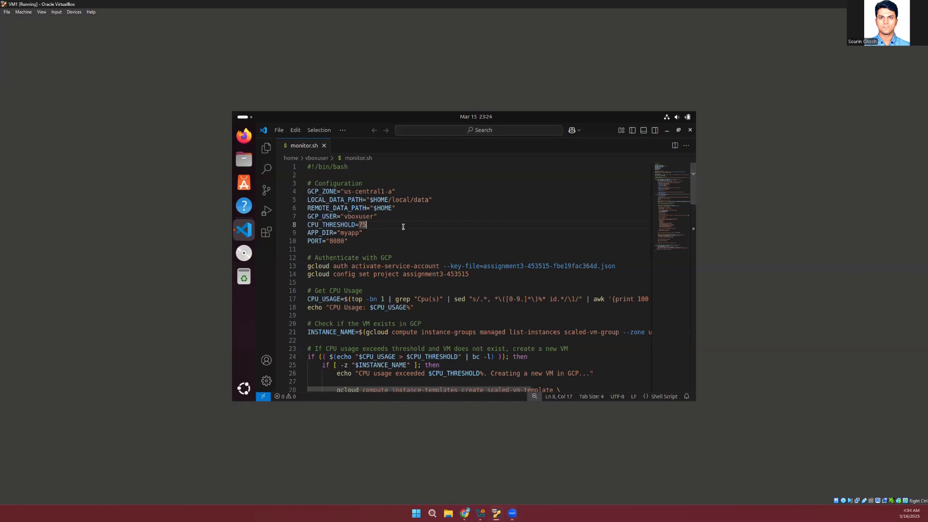
# Examine the "Authenticate with GCP" section of monitor.sh, highlighting the service account activation, the key file and the project ID
pyautogui.doubleClick(321, 258)
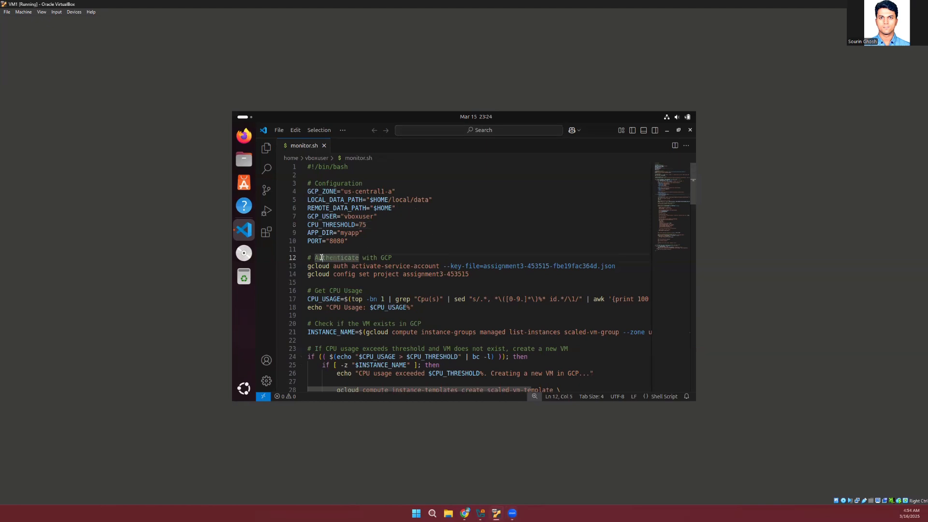
pyautogui.click(401, 254)
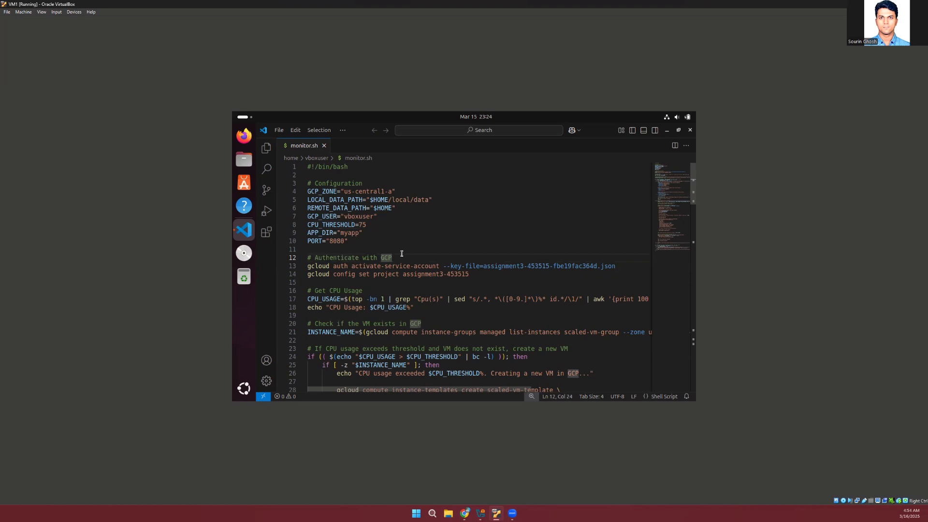
pyautogui.click(437, 236)
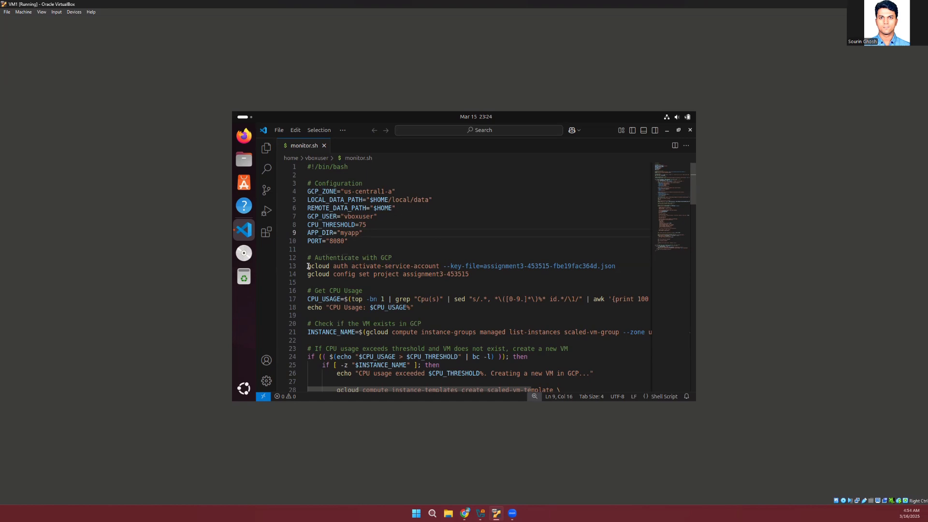
pyautogui.moveTo(308, 267); pyautogui.dragTo(470, 274)
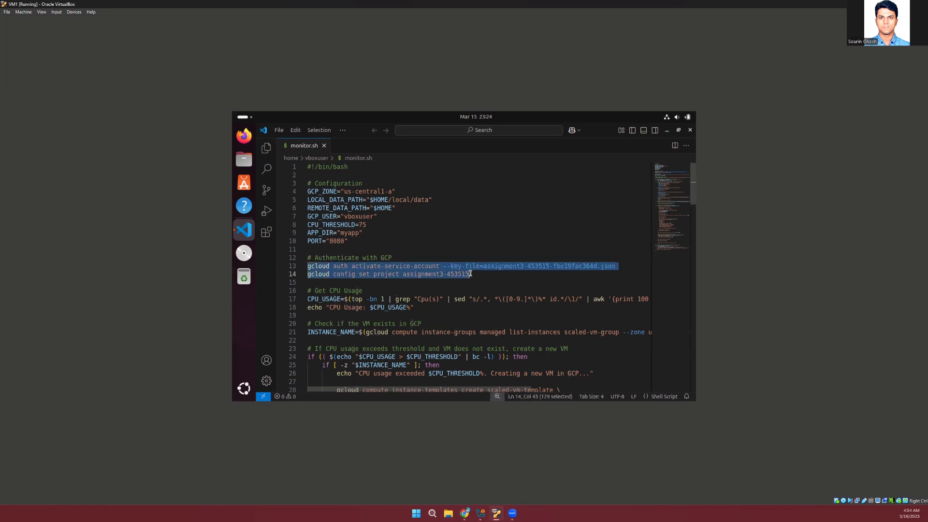
pyautogui.click(448, 260)
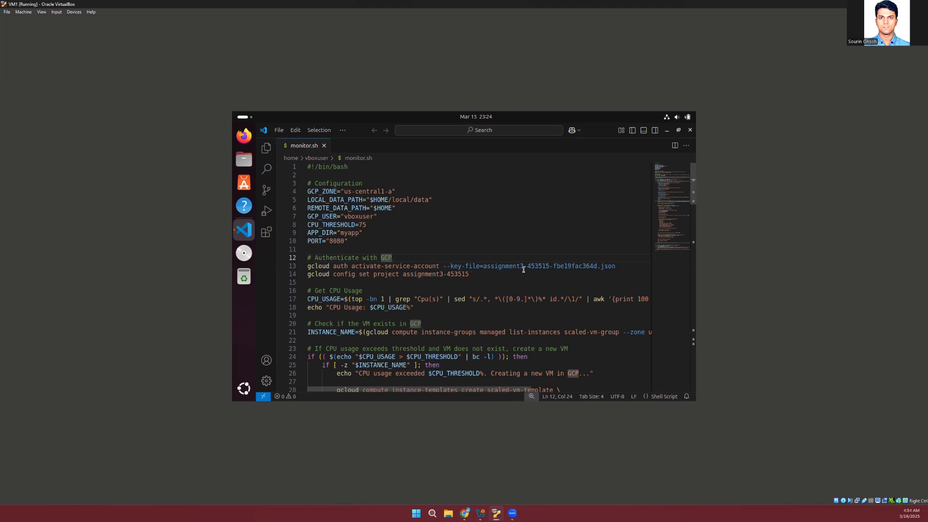
pyautogui.doubleClick(618, 267)
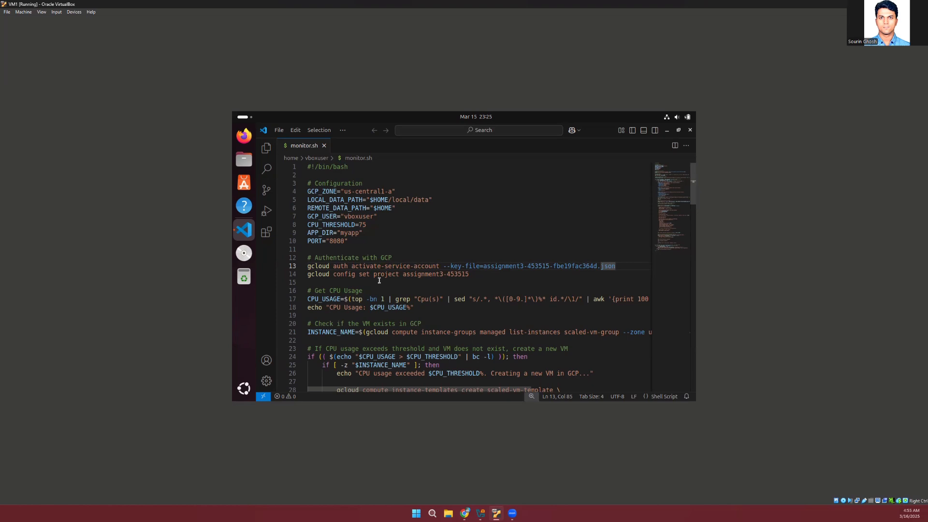
pyautogui.moveTo(402, 274); pyautogui.dragTo(472, 274)
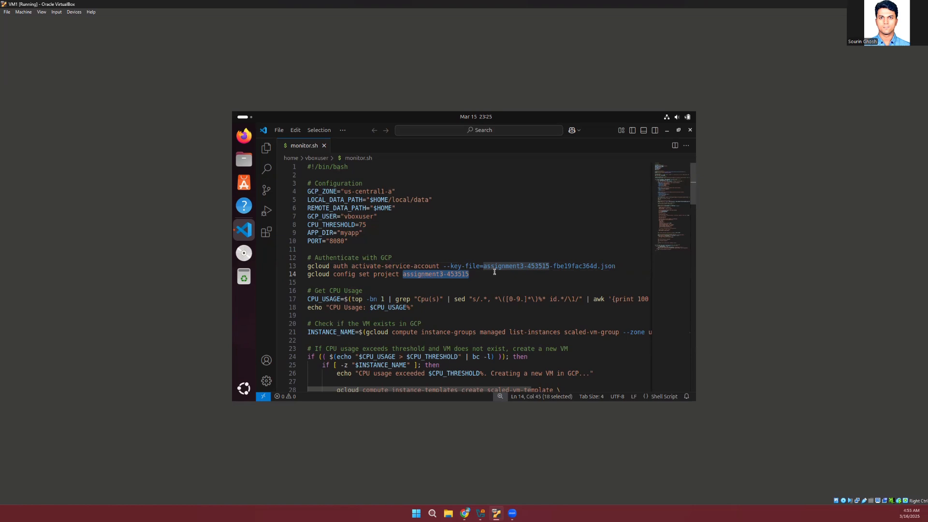
# Examine the "Get CPU Usage" command in monitor.sh, following its top, grep, sed and awk parts to the end of the line
pyautogui.scroll(-2, 425, 282)
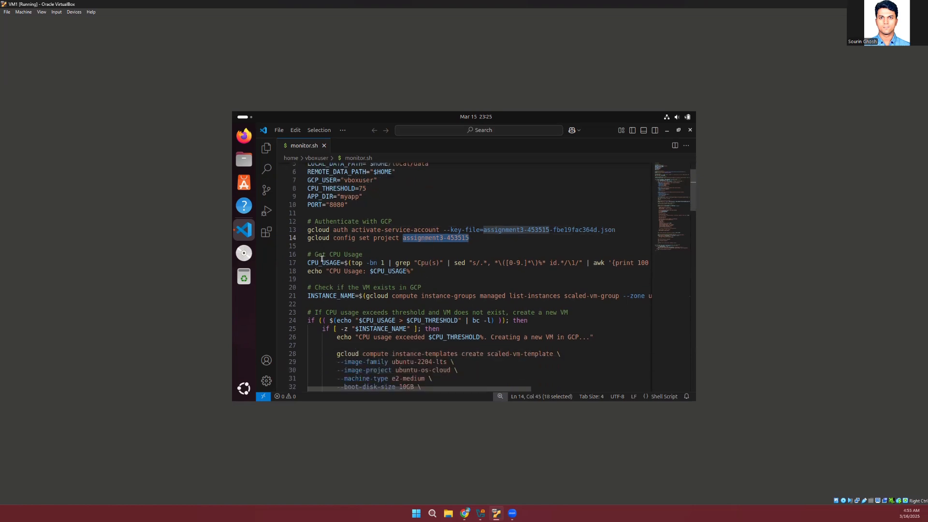
pyautogui.click(356, 262)
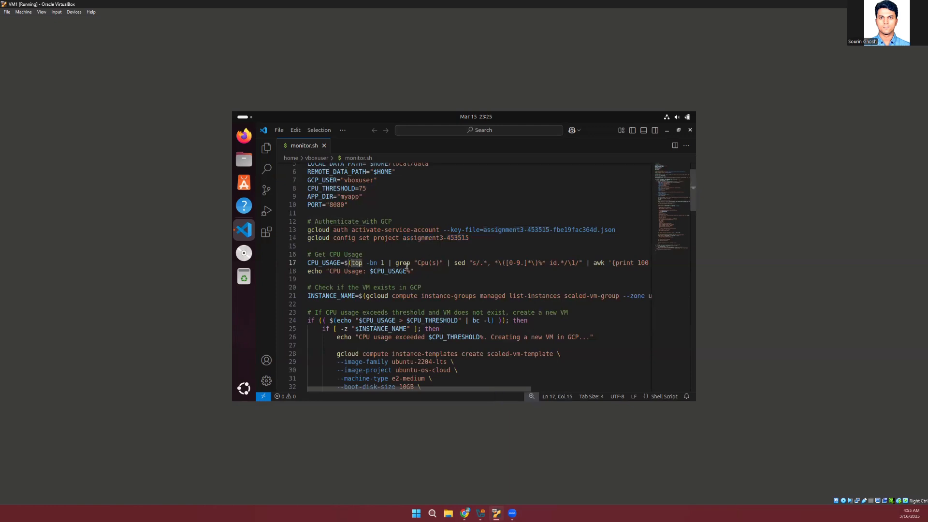
pyautogui.click(406, 264)
pyautogui.click(464, 263)
pyautogui.hscroll(2, 599, 265)
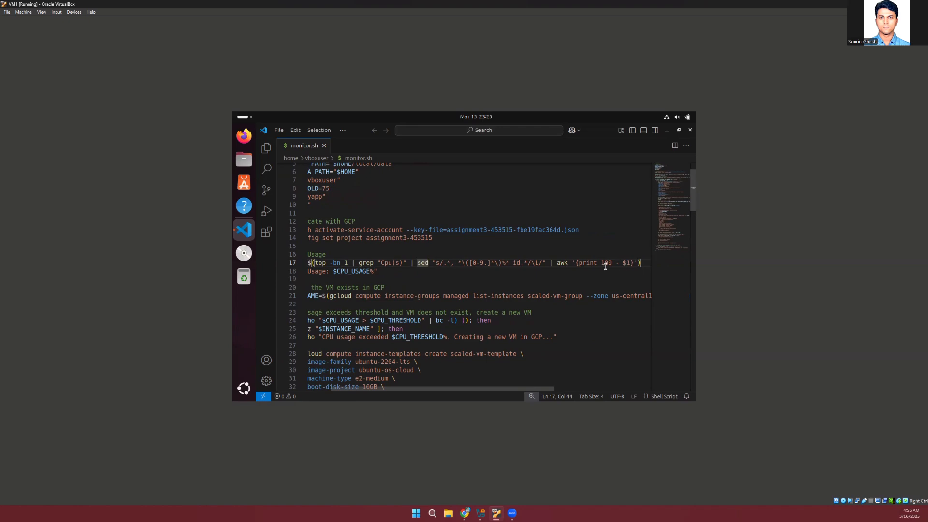
pyautogui.hscroll(-2, 495, 283)
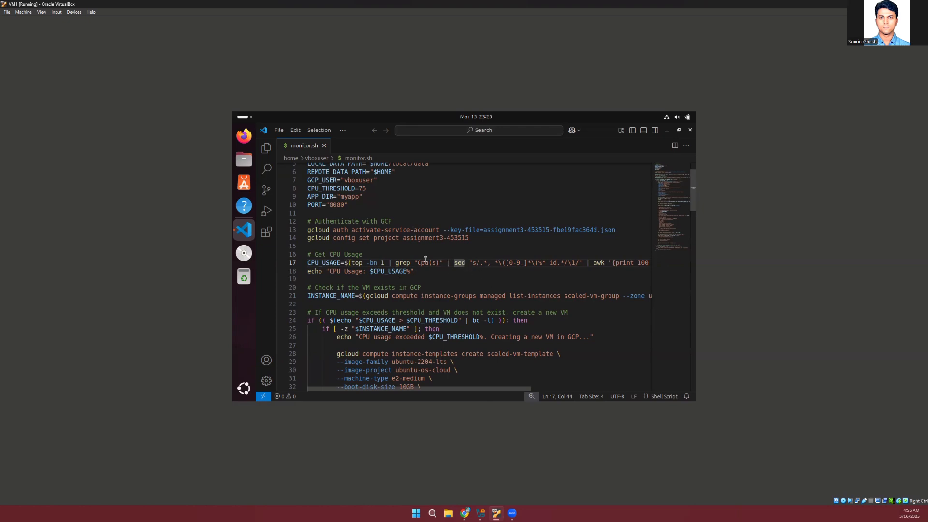
pyautogui.scroll(-1, 425, 260)
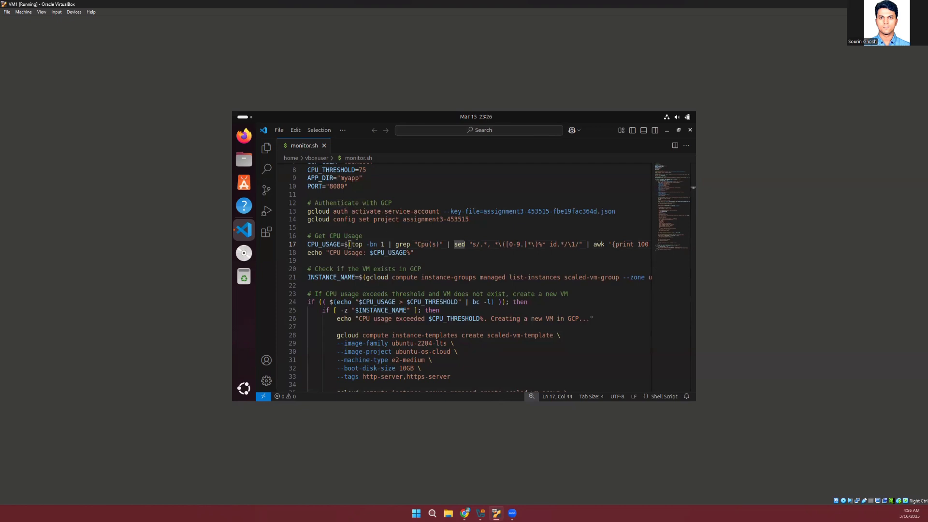
pyautogui.hscroll(3, 606, 268)
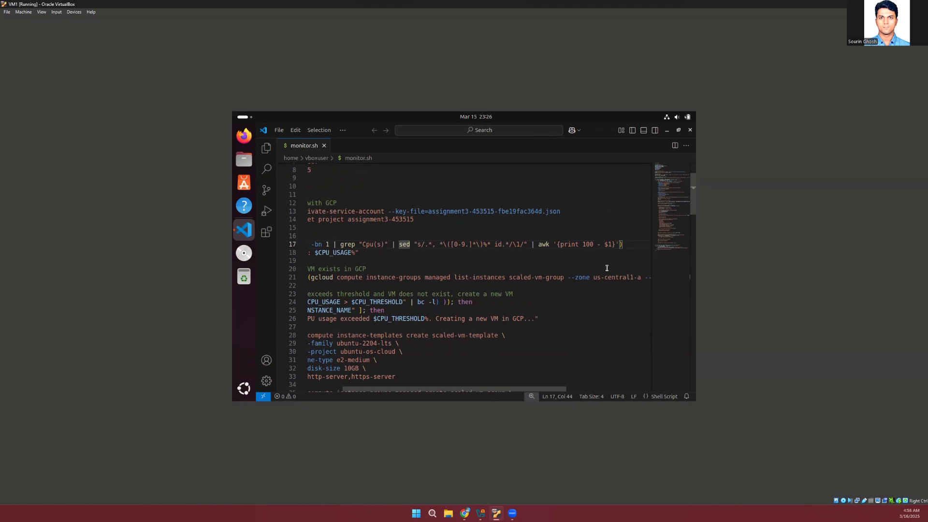
pyautogui.hscroll(-3, 607, 268)
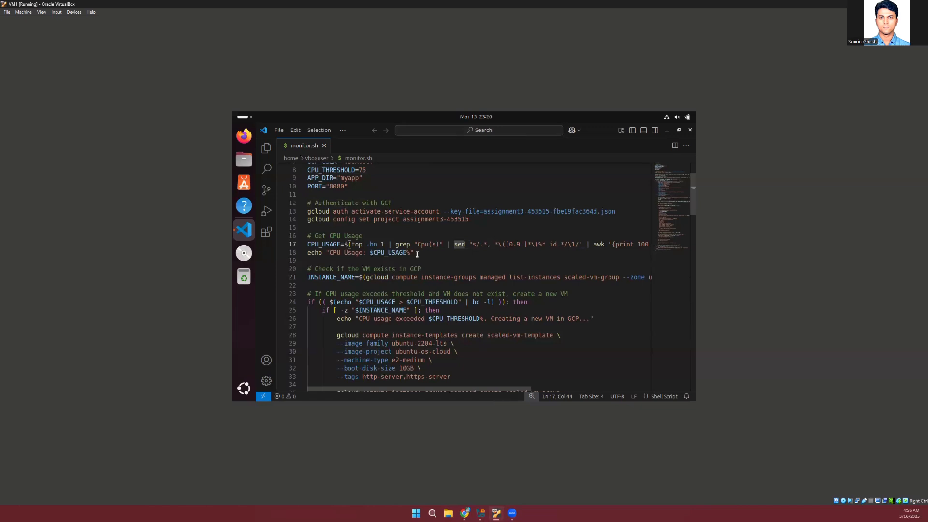
# Examine the line that checks whether the VM exists in GCP, highlighting scaled-vm-group and the INSTANCE_NAME variable
pyautogui.scroll(-2, 416, 255)
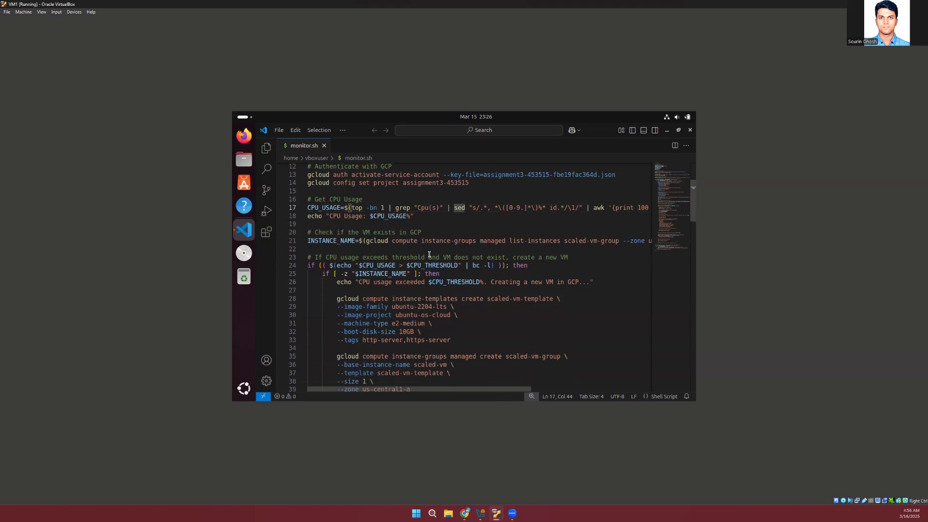
pyautogui.moveTo(564, 240); pyautogui.dragTo(617, 240)
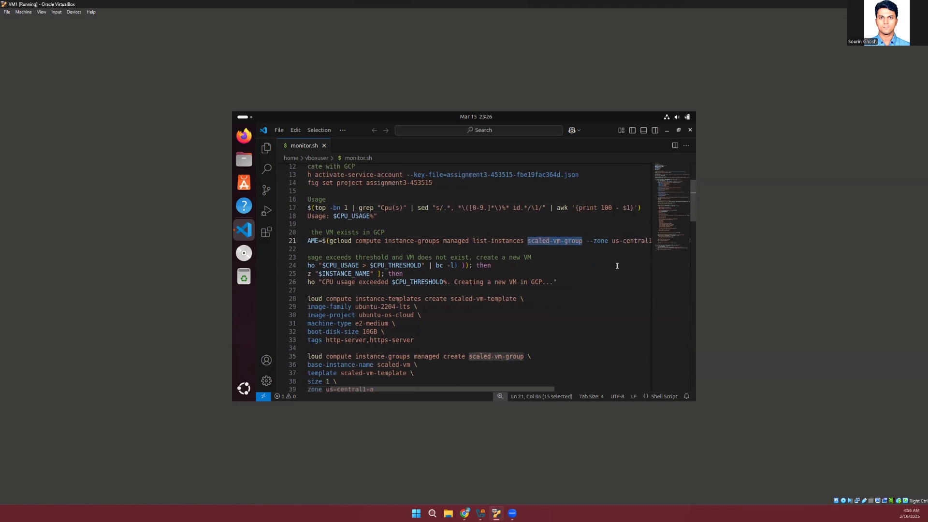
pyautogui.hscroll(7, 523, 258)
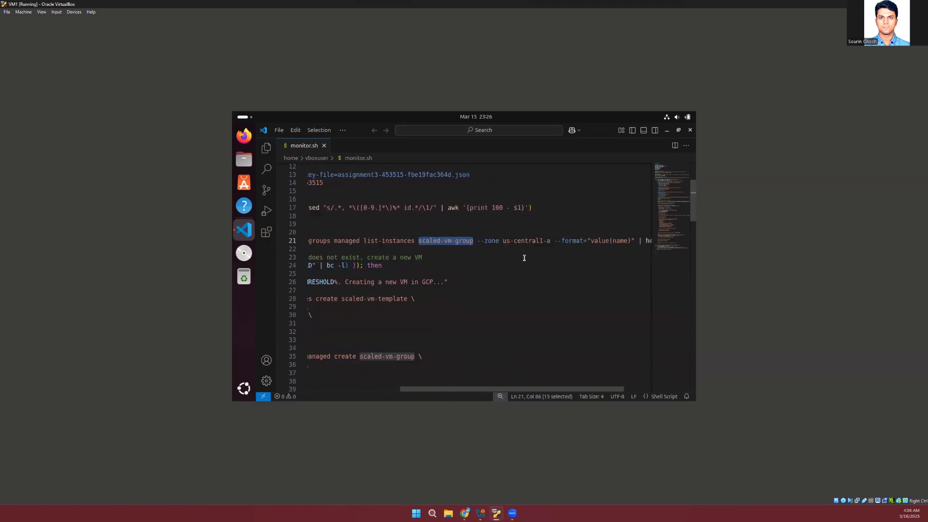
pyautogui.hscroll(-7, 524, 258)
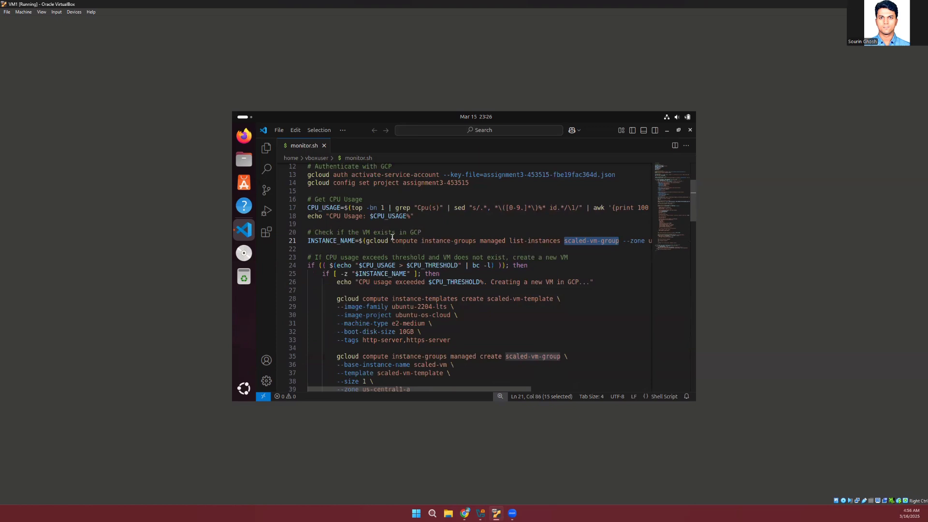
pyautogui.hscroll(5, 436, 240)
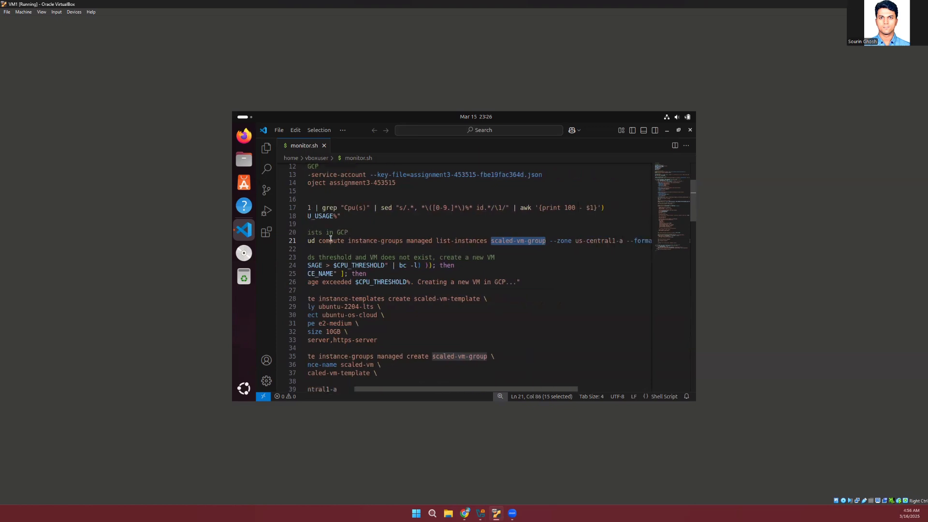
pyautogui.hscroll(-6, 370, 240)
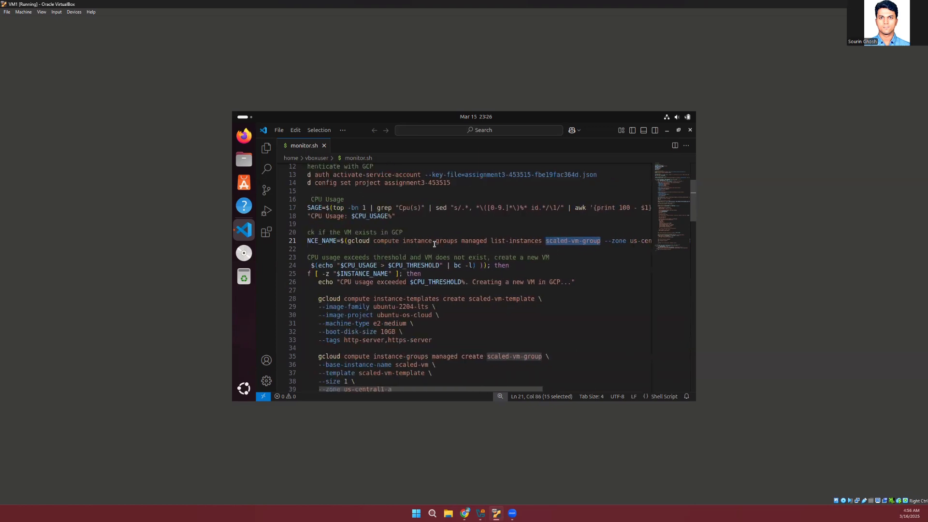
pyautogui.hscroll(5, 545, 246)
pyautogui.hscroll(-5, 545, 245)
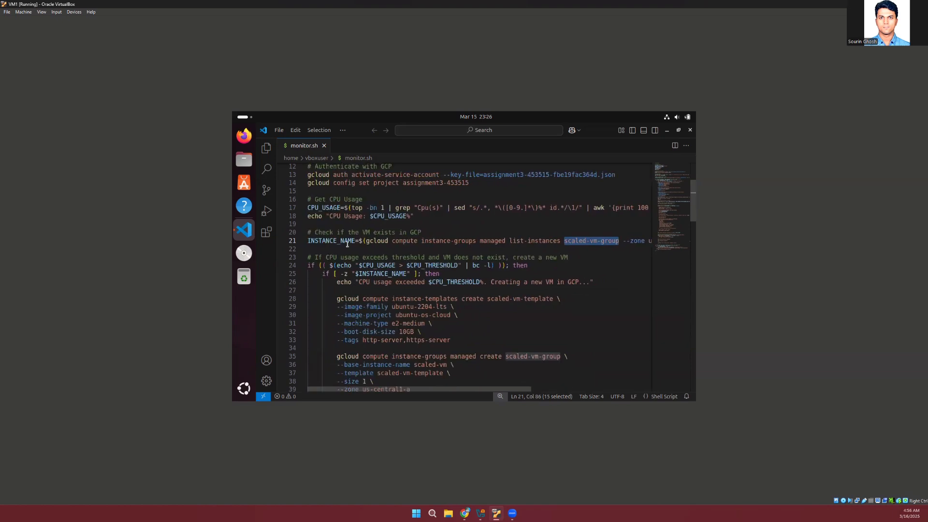
pyautogui.doubleClick(332, 241)
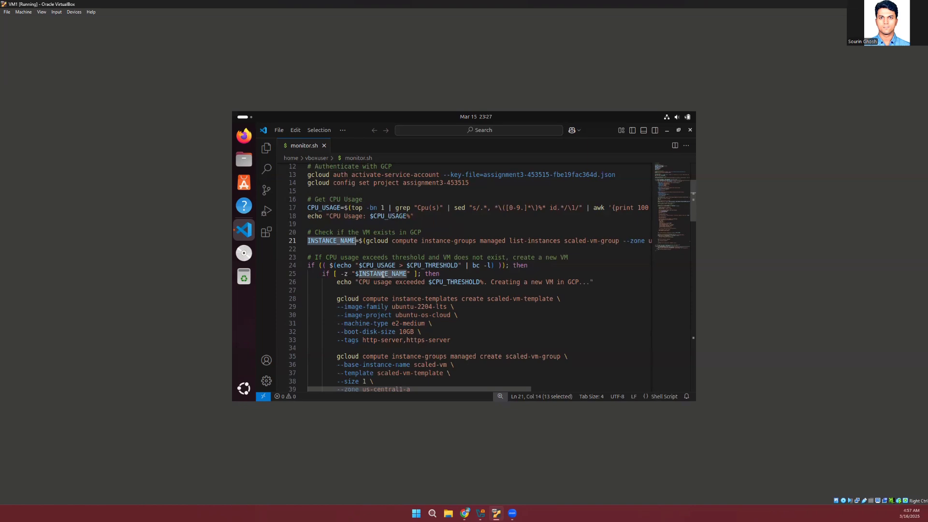
# Compare the condition for creating a new VM with the CPU_THRESHOLD value in the script's configuration section
pyautogui.scroll(-2, 382, 275)
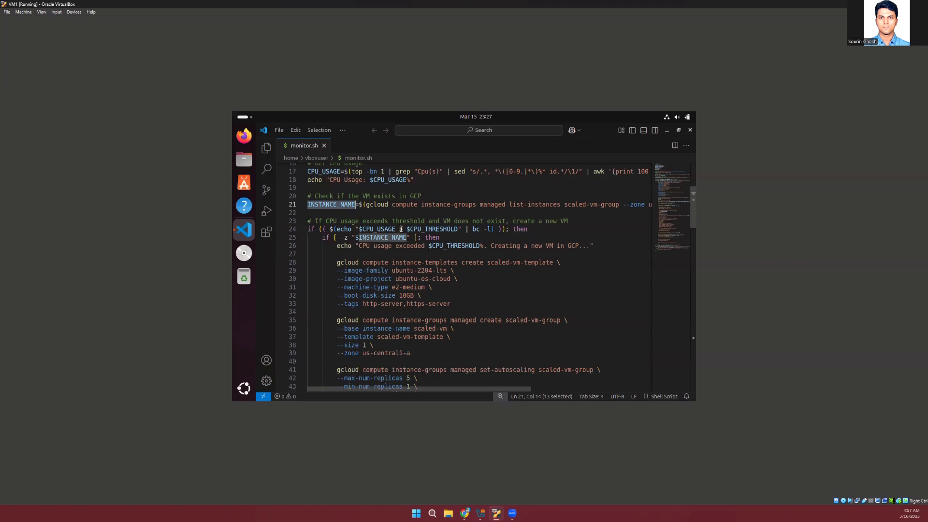
pyautogui.scroll(6, 432, 230)
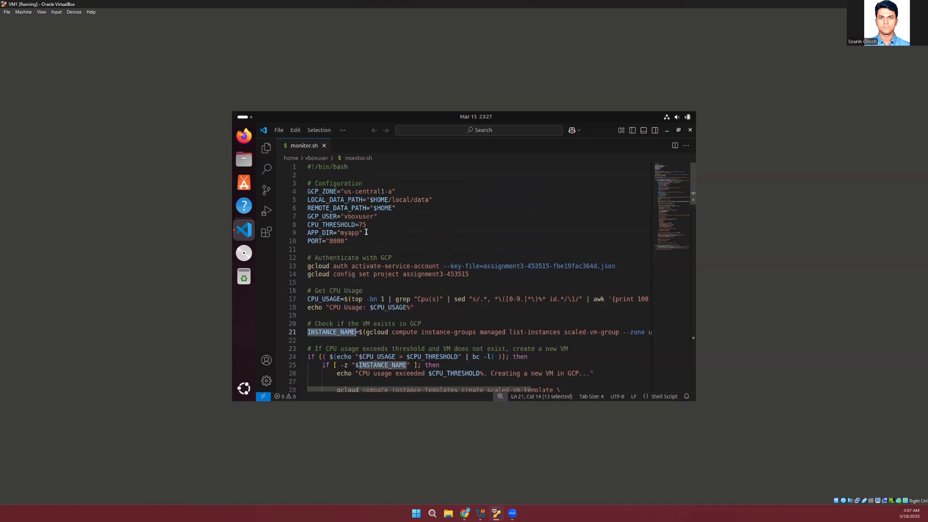
pyautogui.scroll(-4, 438, 266)
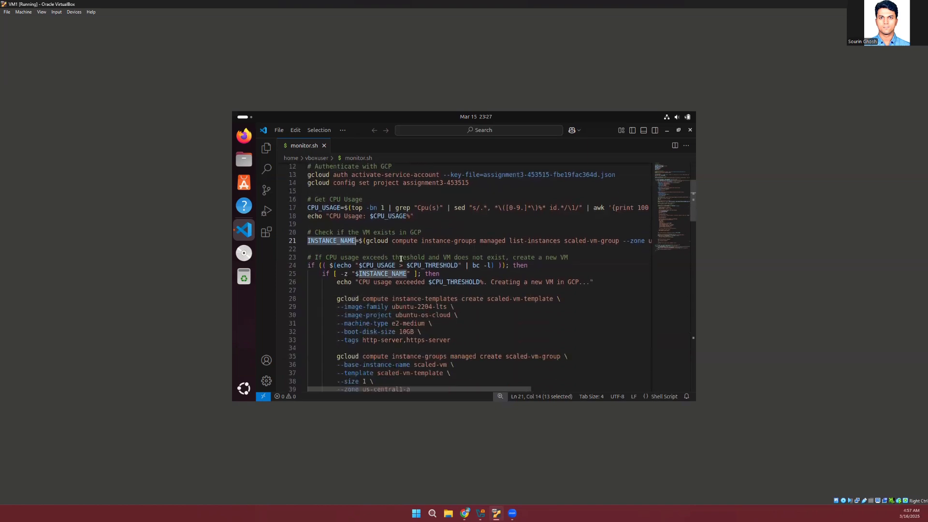
# Examine the CPU_USAGE condition and the command that creates the scaled-vm-template instance template, highlighting the whole command through its tags
pyautogui.doubleClick(382, 265)
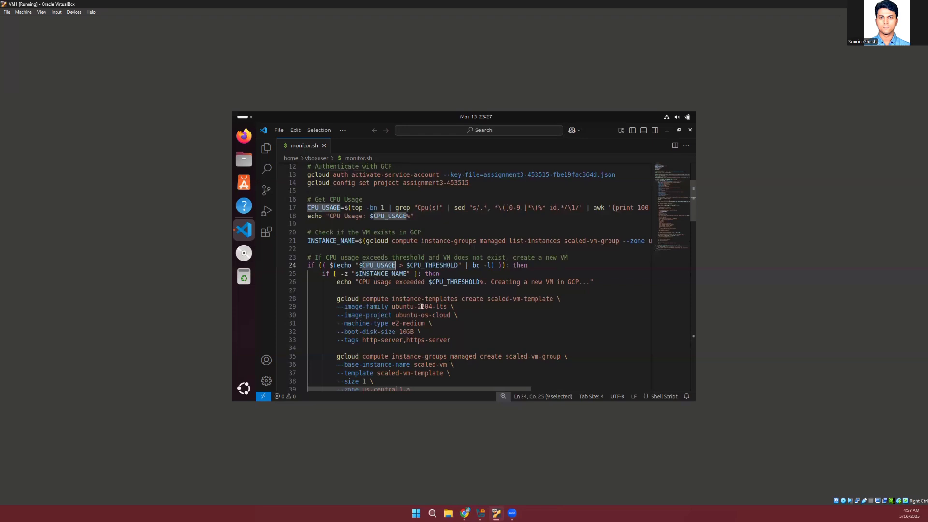
pyautogui.scroll(-3, 422, 306)
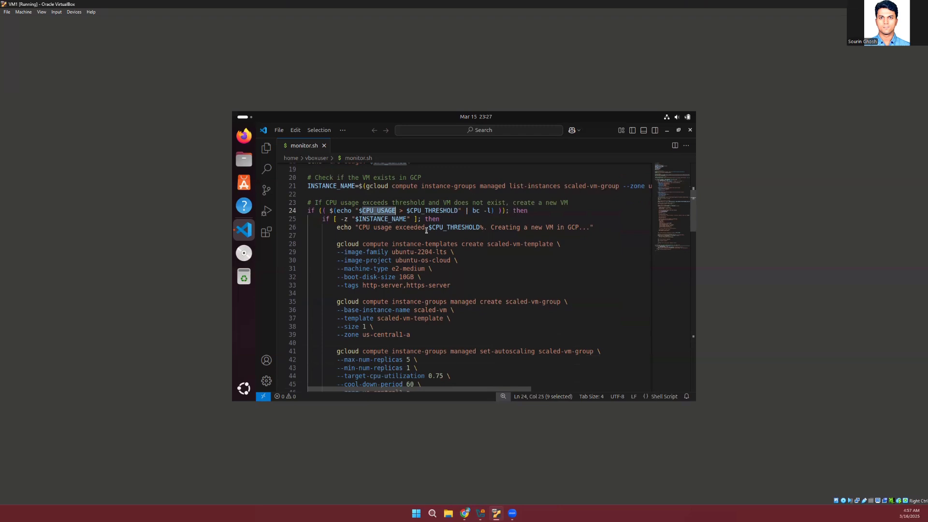
pyautogui.scroll(-2, 420, 232)
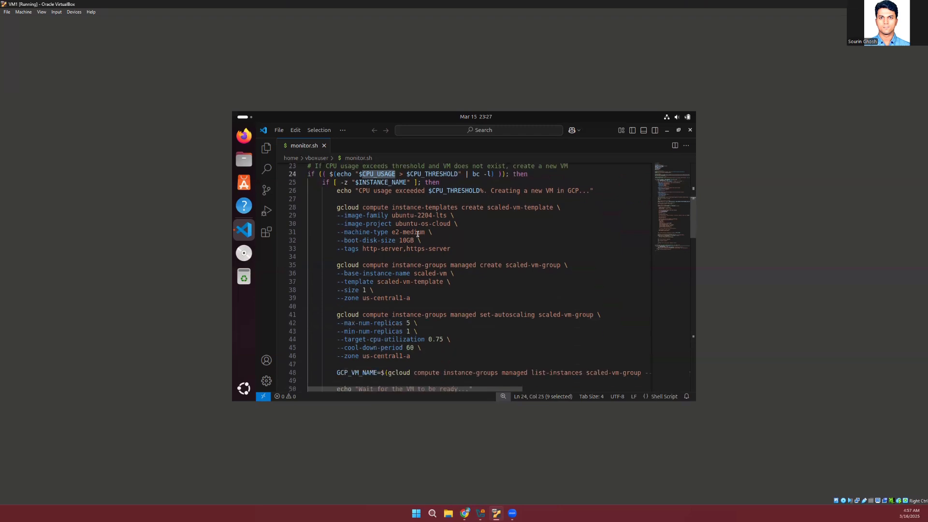
pyautogui.click(337, 207)
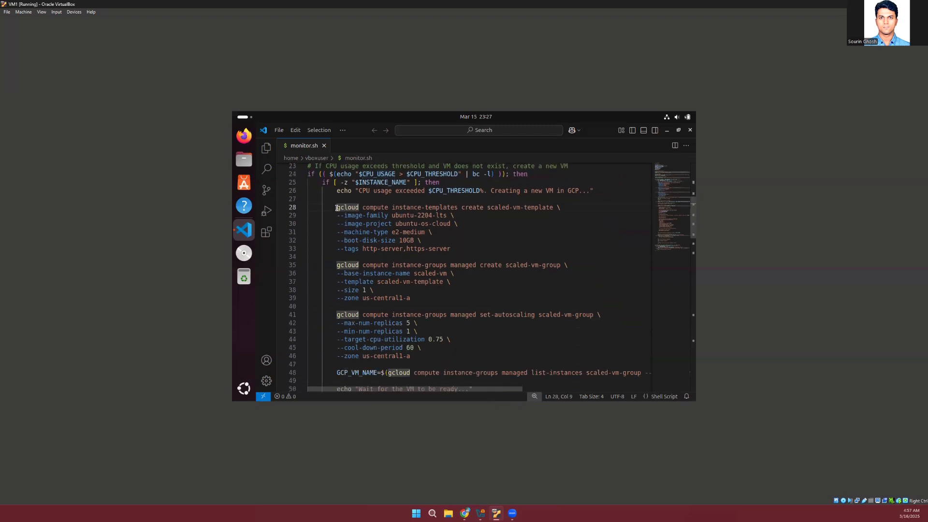
pyautogui.moveTo(336, 207); pyautogui.dragTo(453, 248)
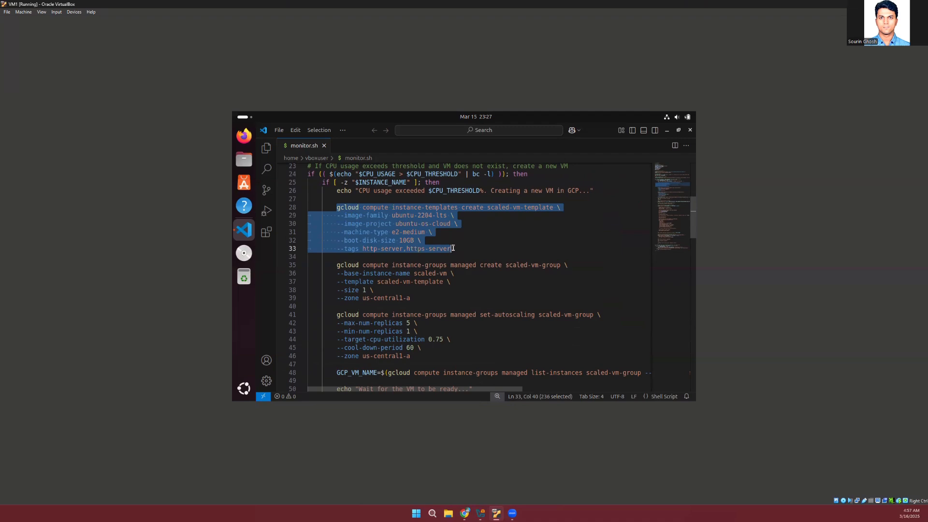
pyautogui.click(514, 232)
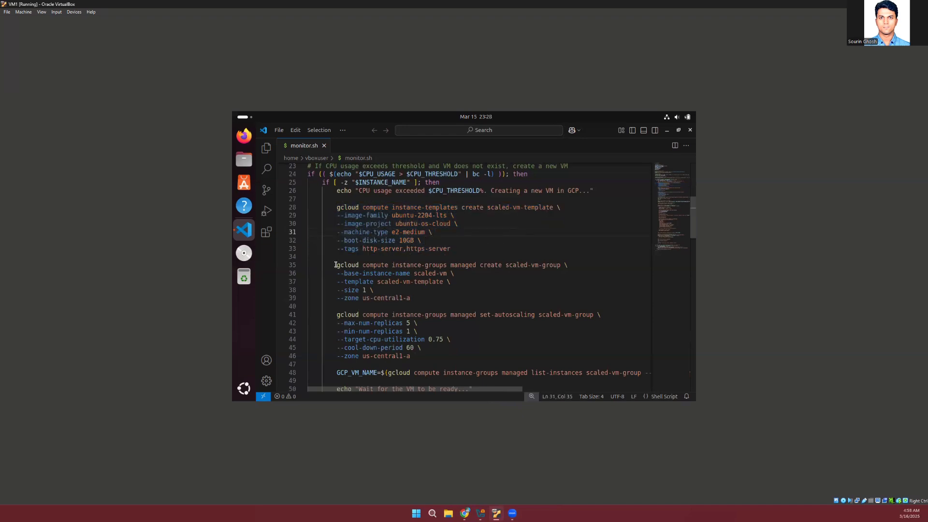
# Examine the command that creates the managed instance group scaled-vm-group, highlighting its base instance name scaled-vm
pyautogui.moveTo(335, 265); pyautogui.dragTo(432, 292)
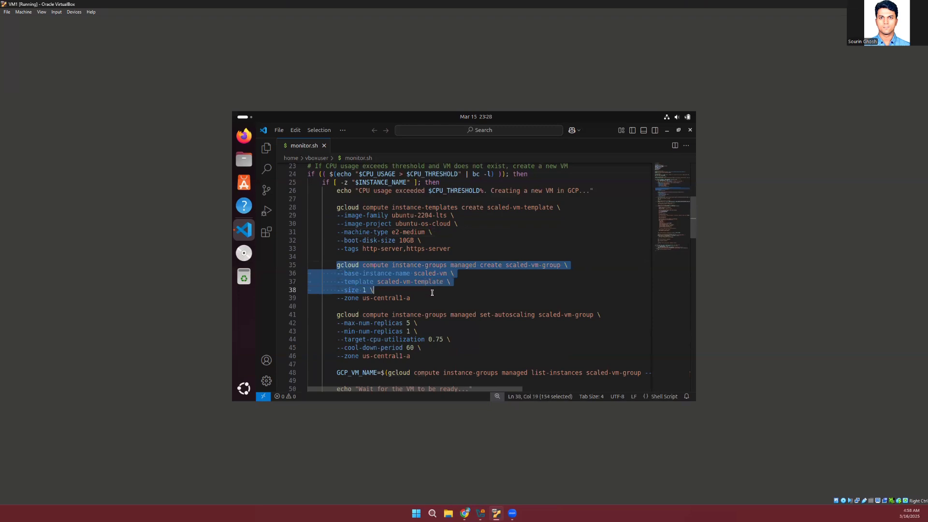
pyautogui.click(432, 292)
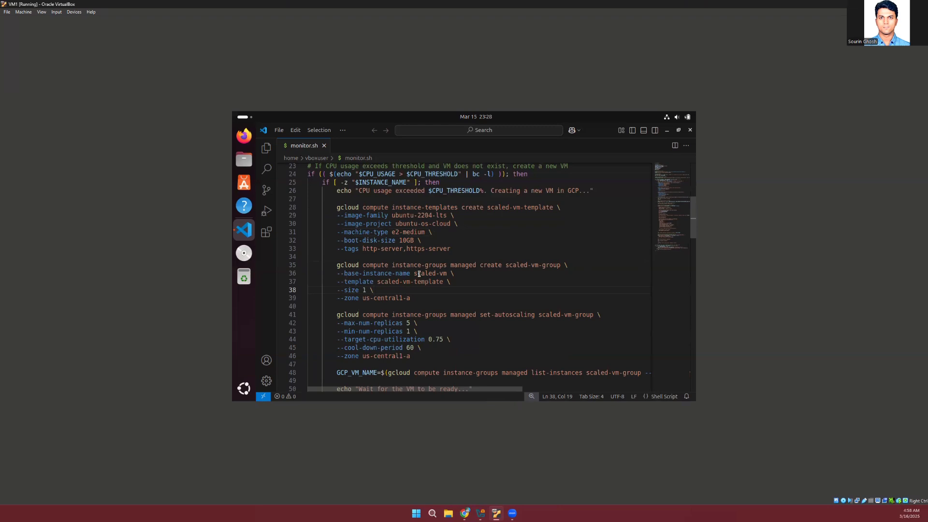
pyautogui.moveTo(414, 274); pyautogui.dragTo(446, 274)
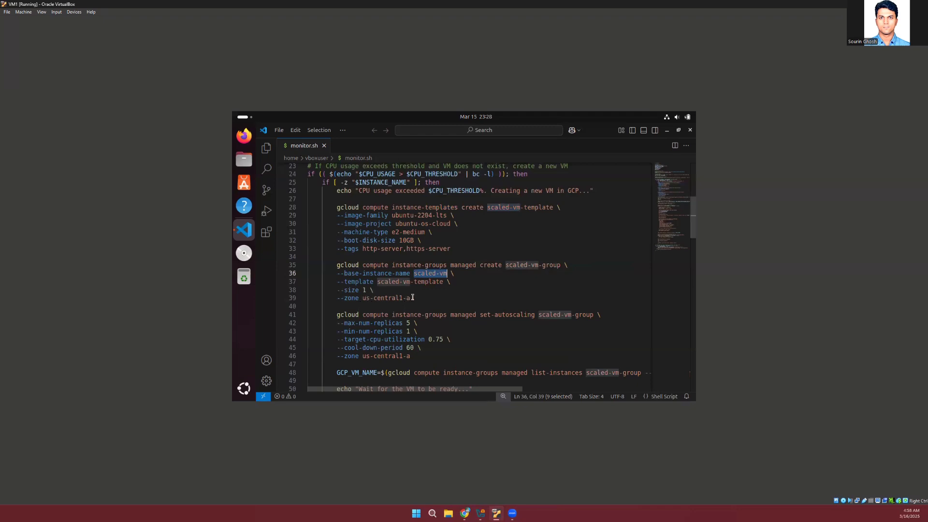
# Examine the set-autoscaling command for scaled-vm-group, covering the replica limits, target CPU utilization and cool-down period
pyautogui.scroll(-2, 452, 294)
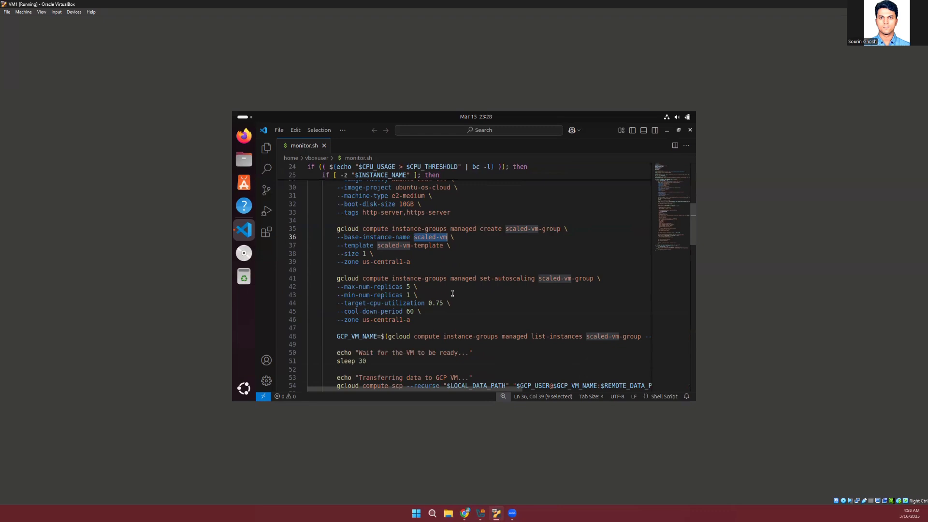
pyautogui.scroll(-2, 452, 294)
pyautogui.click(507, 252)
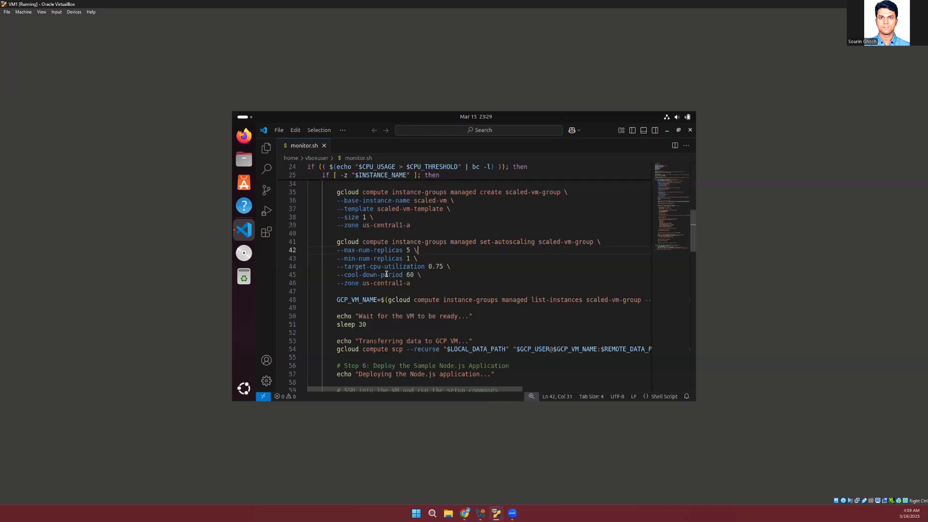
pyautogui.scroll(-1, 411, 281)
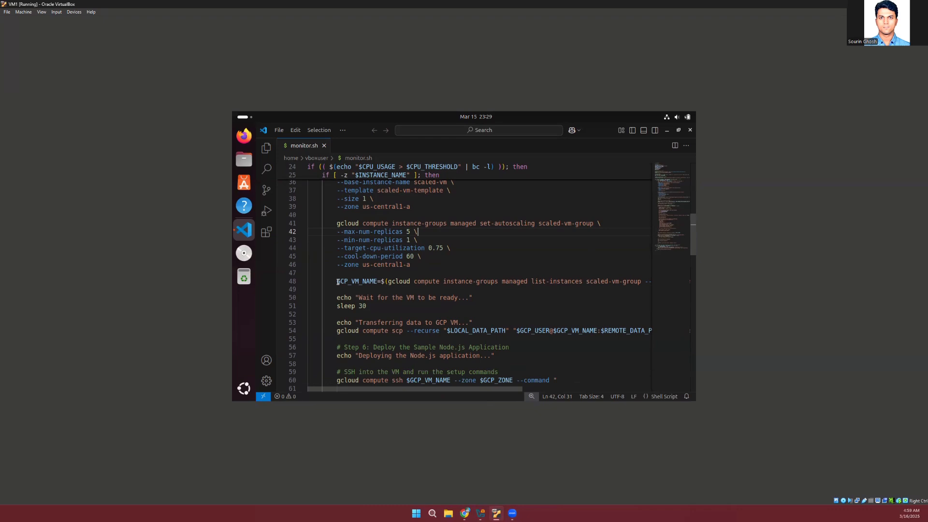
pyautogui.click(430, 255)
# Examine the GCP_VM_NAME assignment and highlight the VM wait message together with its sleep 30 command
pyautogui.click(355, 282)
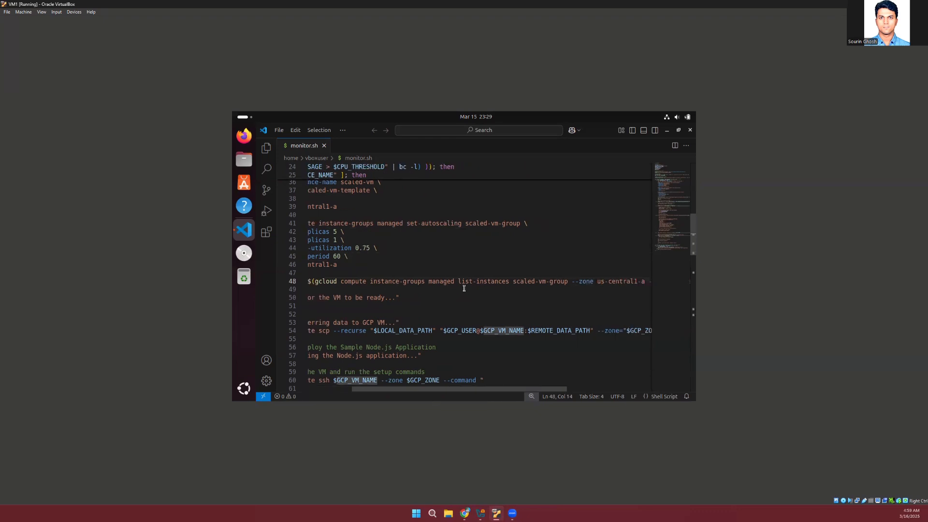
pyautogui.scroll(-2, 463, 288)
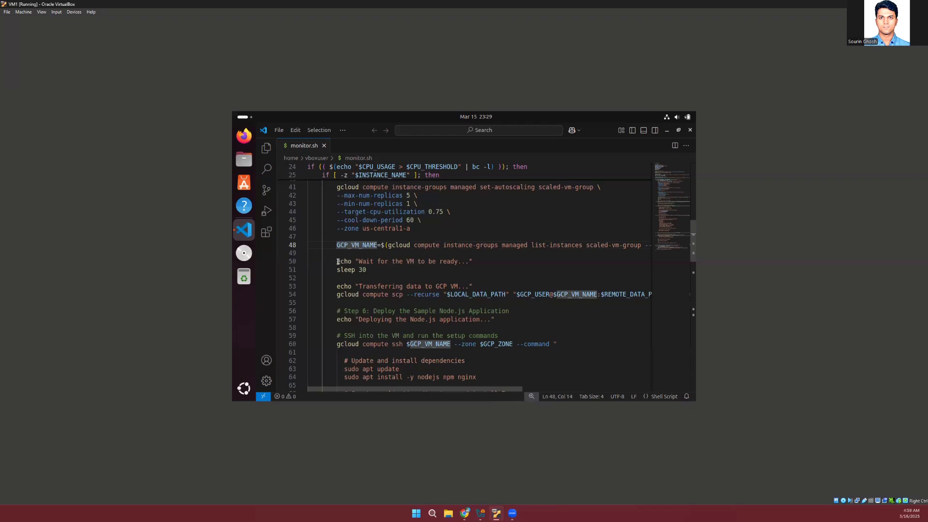
pyautogui.moveTo(338, 261); pyautogui.dragTo(374, 269)
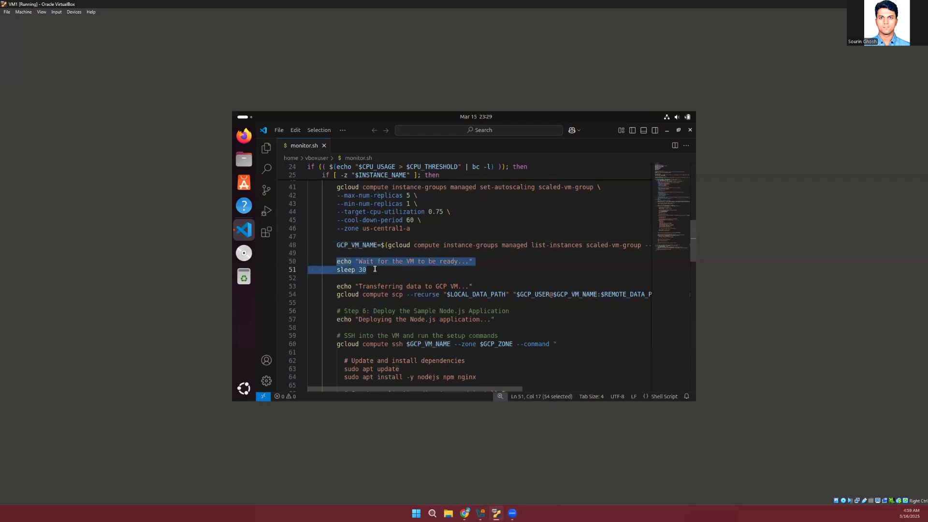
pyautogui.click(378, 266)
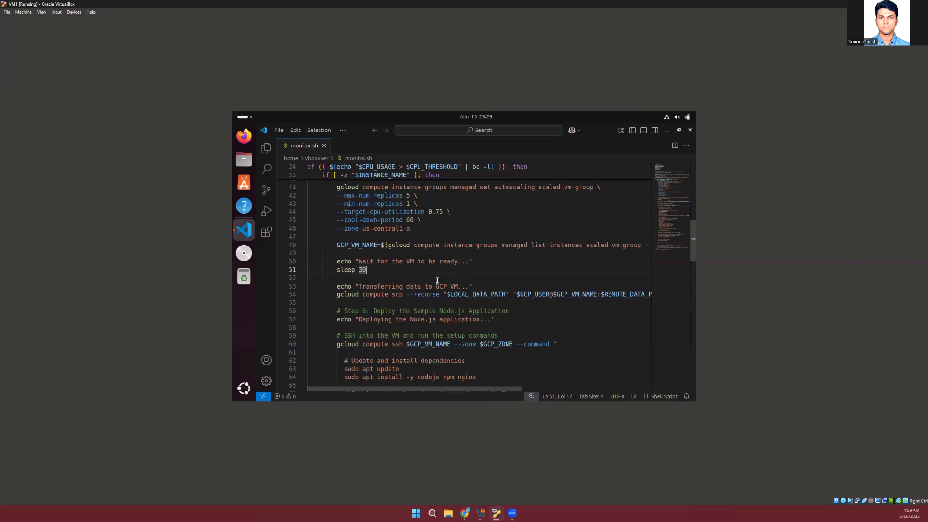
# Check LOCAL_DATA_PATH in the script's configuration, view the matching local/data folder in Files, and close the file manager
pyautogui.scroll(-2, 495, 271)
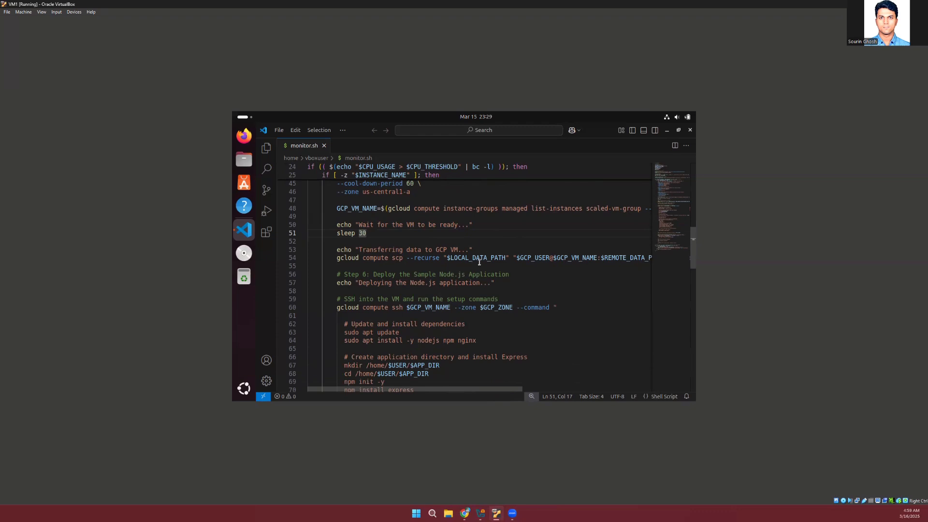
pyautogui.scroll(15, 479, 261)
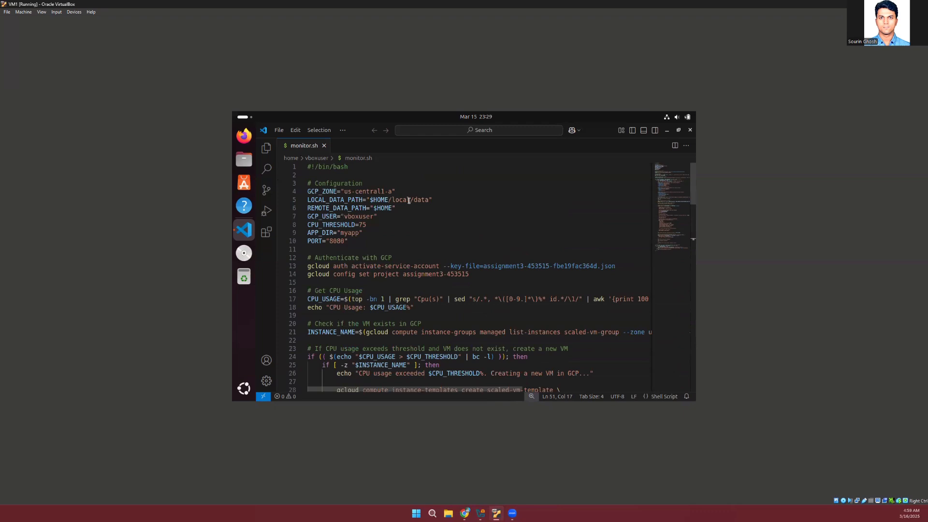
pyautogui.click(244, 160)
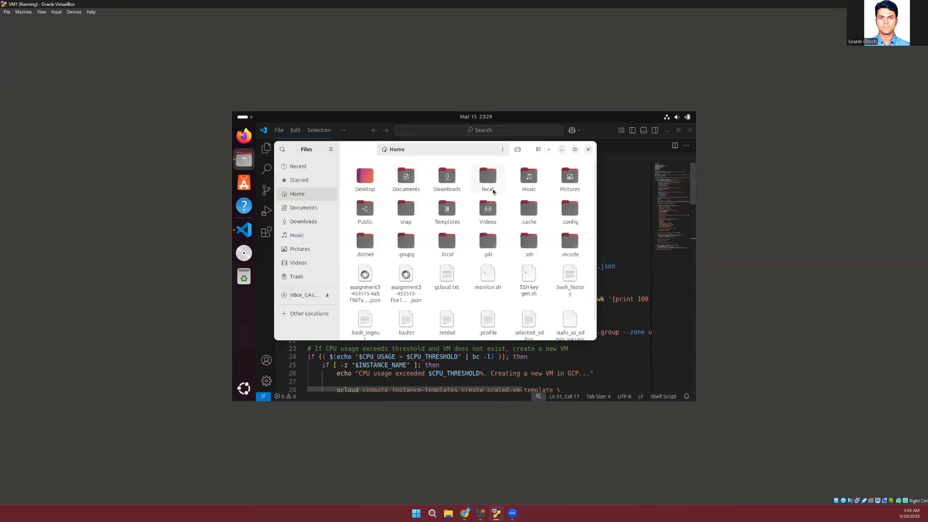
pyautogui.click(486, 185)
pyautogui.doubleClick(485, 185)
pyautogui.doubleClick(363, 178)
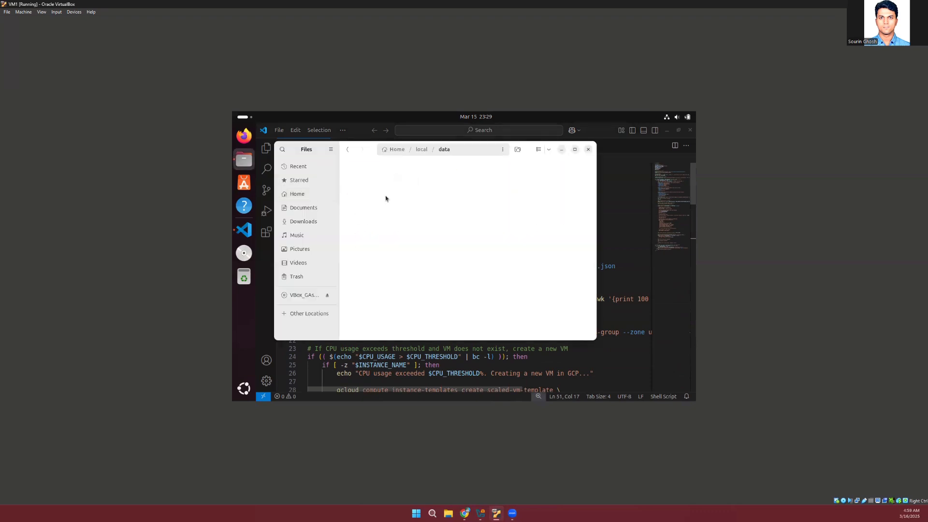
pyautogui.click(589, 151)
# Examine the gcloud compute scp command that transfers data to the GCP VM, highlighting the recurse option and following its source and destination arguments
pyautogui.scroll(-10, 548, 261)
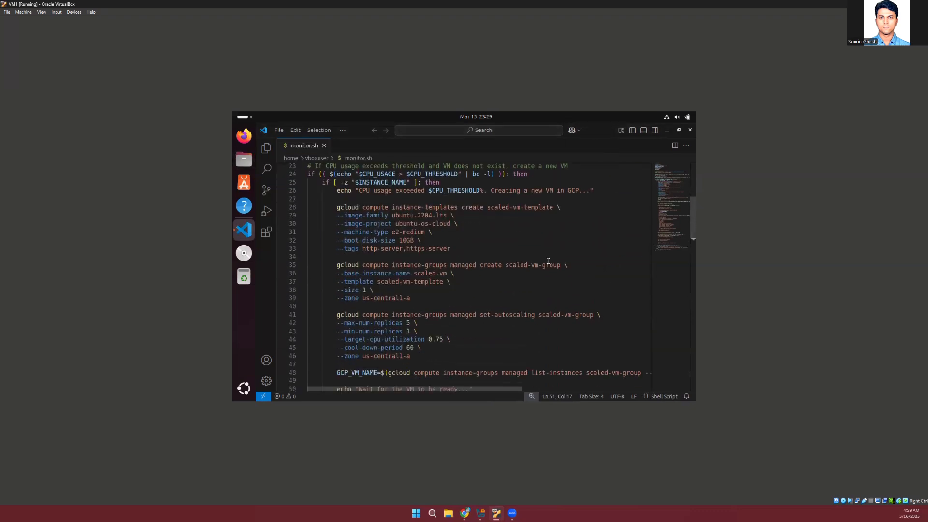
pyautogui.scroll(-1, 549, 261)
pyautogui.hscroll(10, 532, 300)
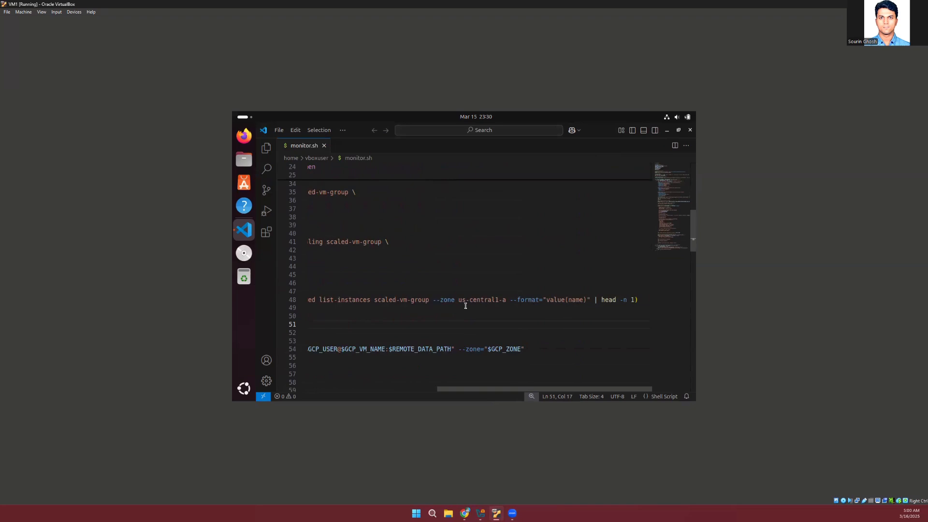
pyautogui.hscroll(-10, 466, 305)
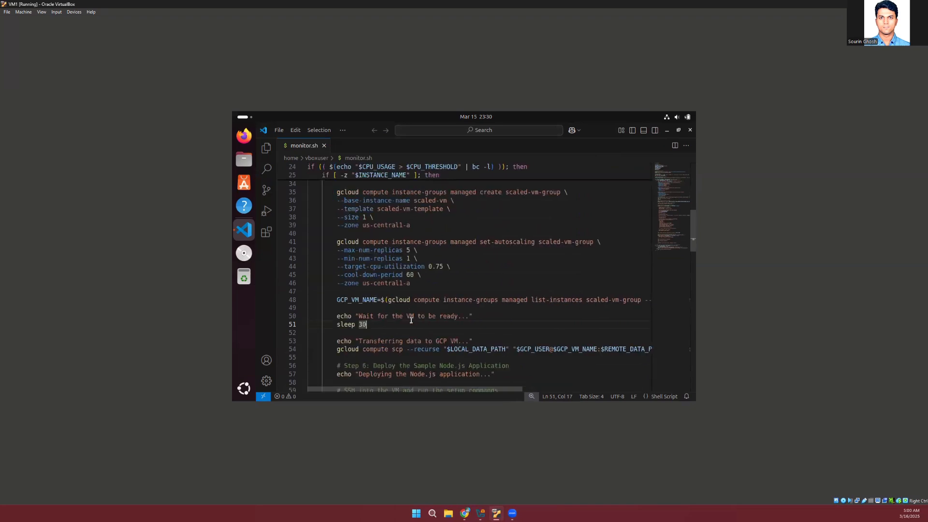
pyautogui.doubleClick(405, 349)
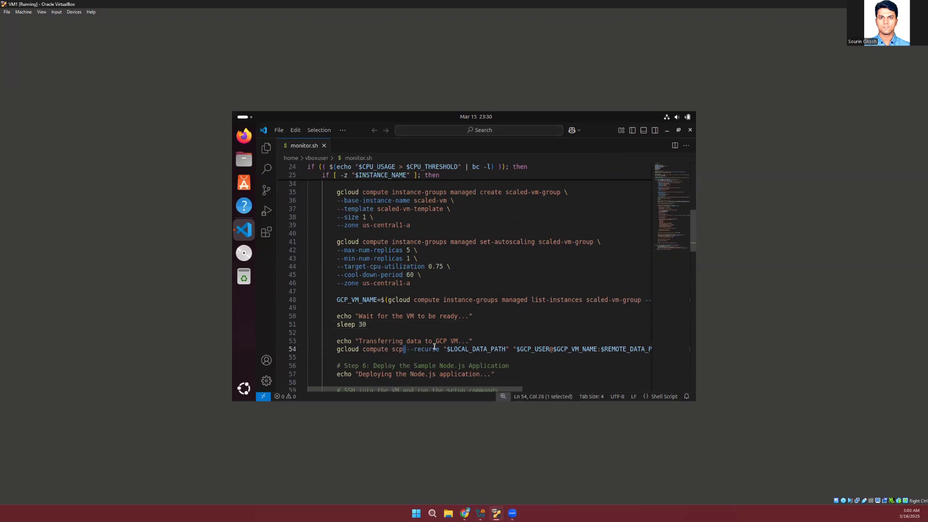
pyautogui.doubleClick(427, 349)
pyautogui.scroll(-2, 455, 313)
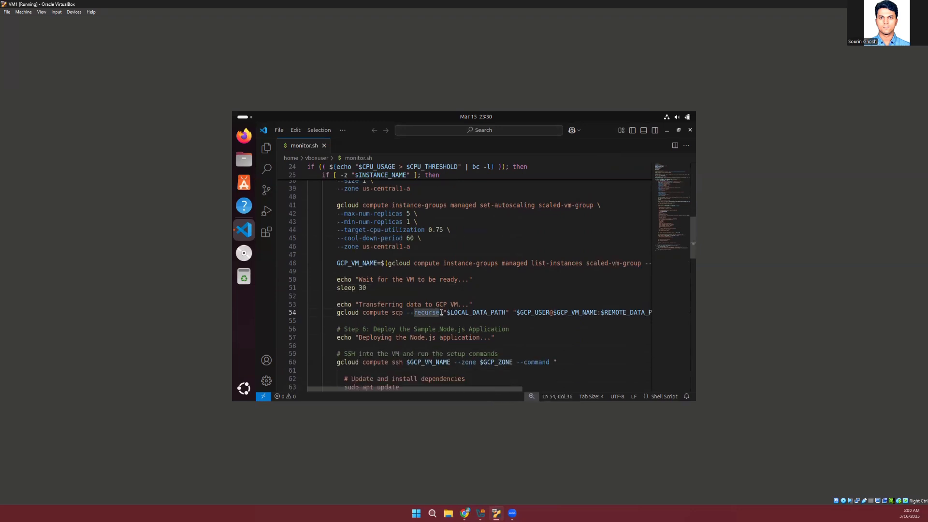
pyautogui.click(442, 313)
pyautogui.hscroll(2, 441, 313)
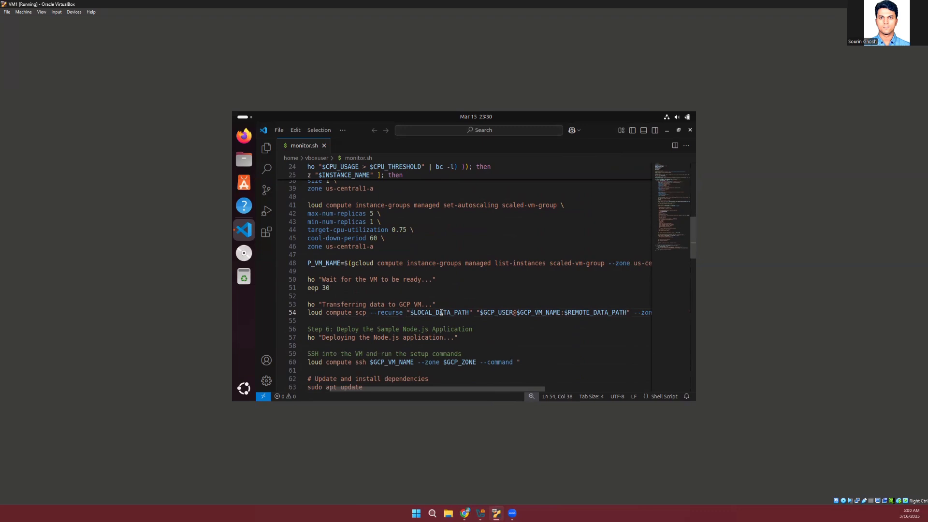
pyautogui.hscroll(3, 481, 314)
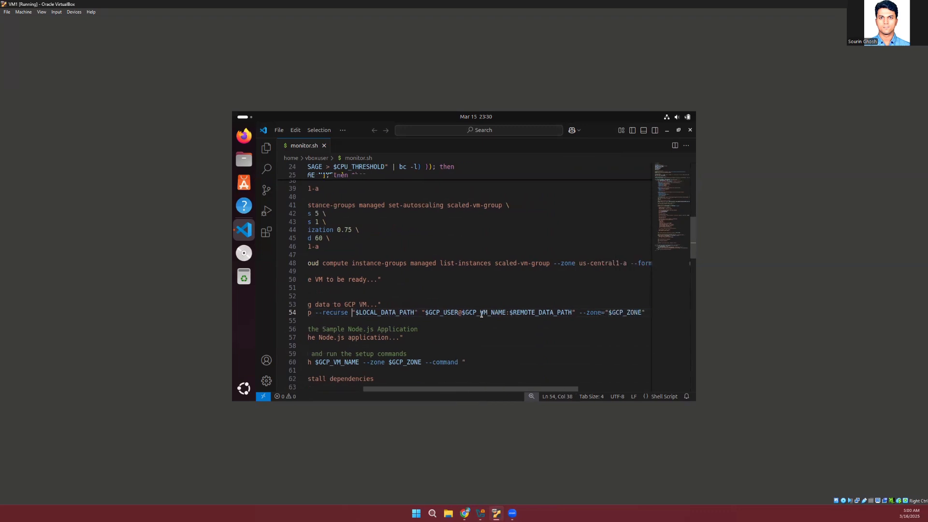
# Highlight GCP_USER in the scp command and look up its value in the script's configuration section
pyautogui.doubleClick(447, 312)
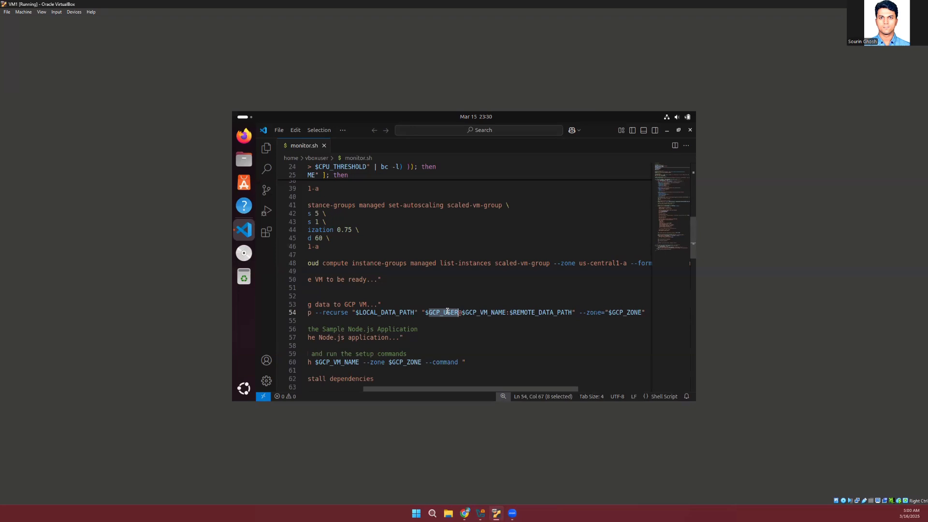
pyautogui.hscroll(1, 448, 311)
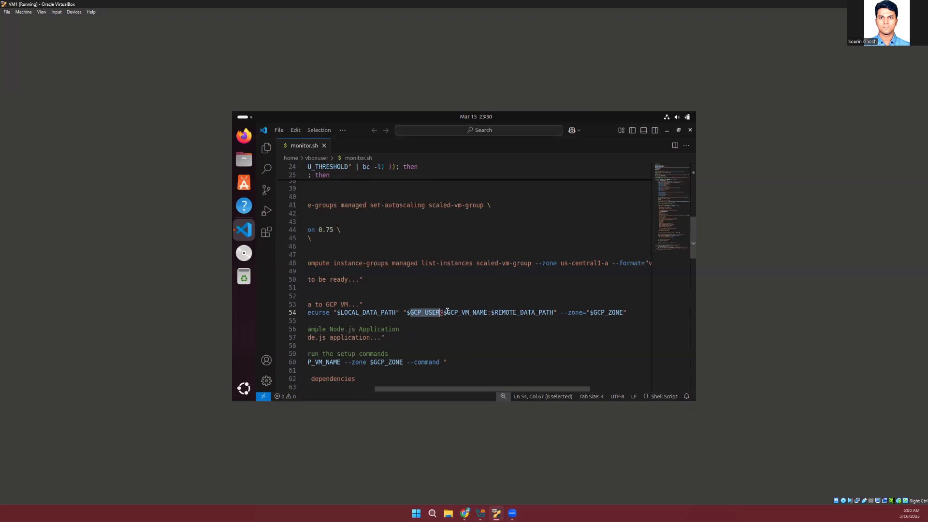
pyautogui.hscroll(-6, 448, 311)
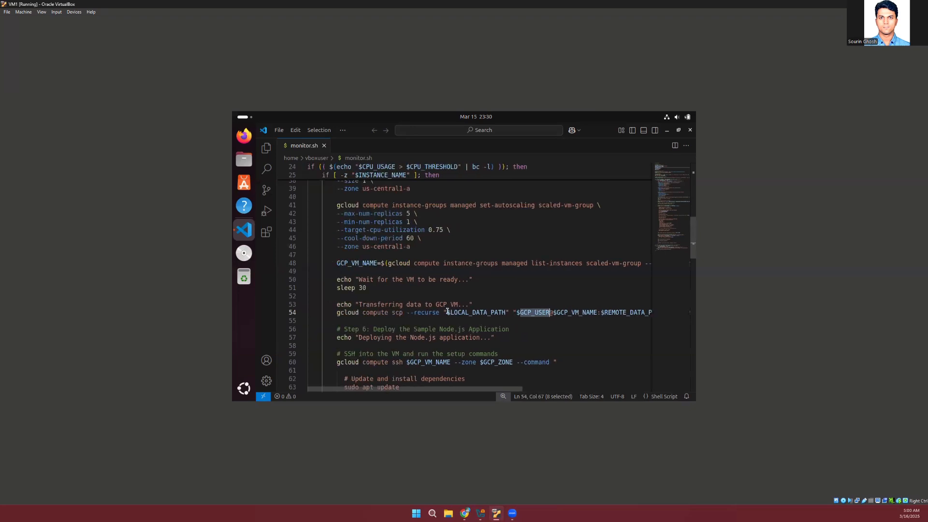
pyautogui.scroll(8, 447, 311)
pyautogui.scroll(4, 448, 311)
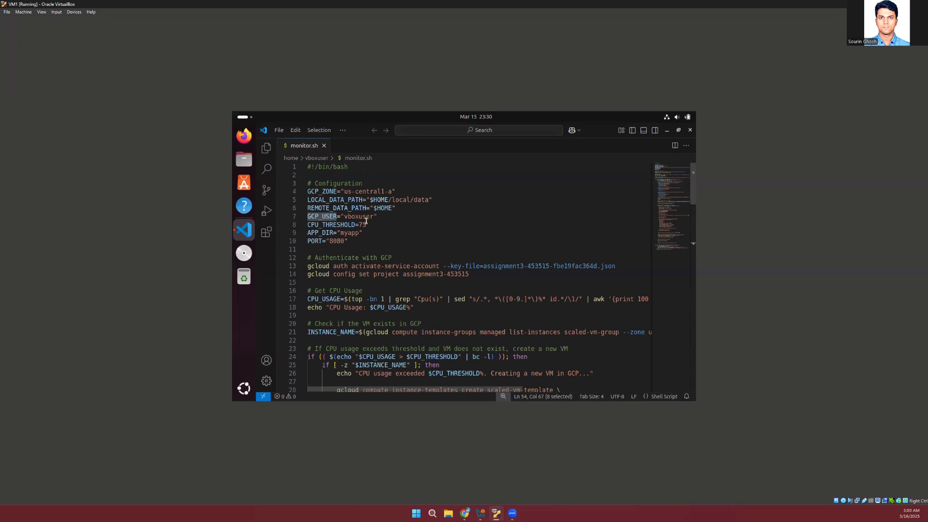
pyautogui.doubleClick(356, 216)
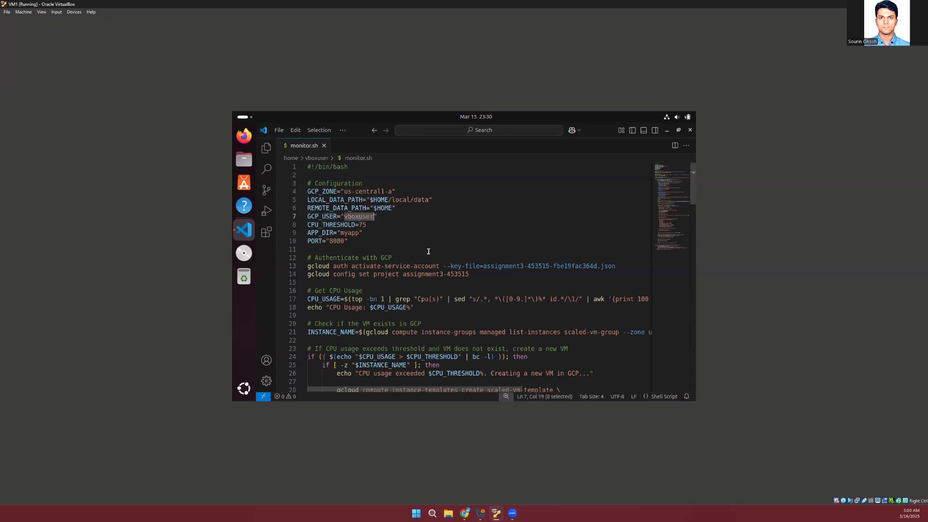
# Return to the scp command and review its remote data path and zone arguments through the end of the line
pyautogui.scroll(-15, 428, 251)
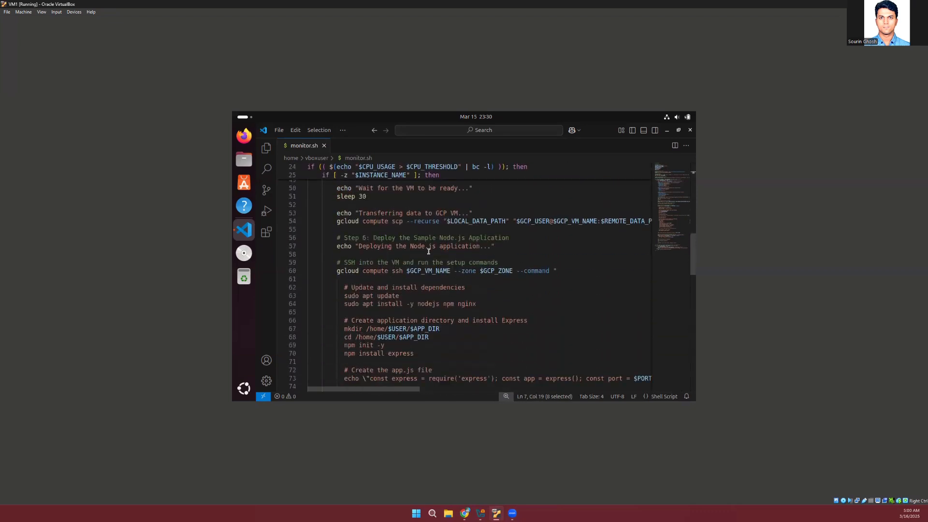
pyautogui.hscroll(5, 429, 251)
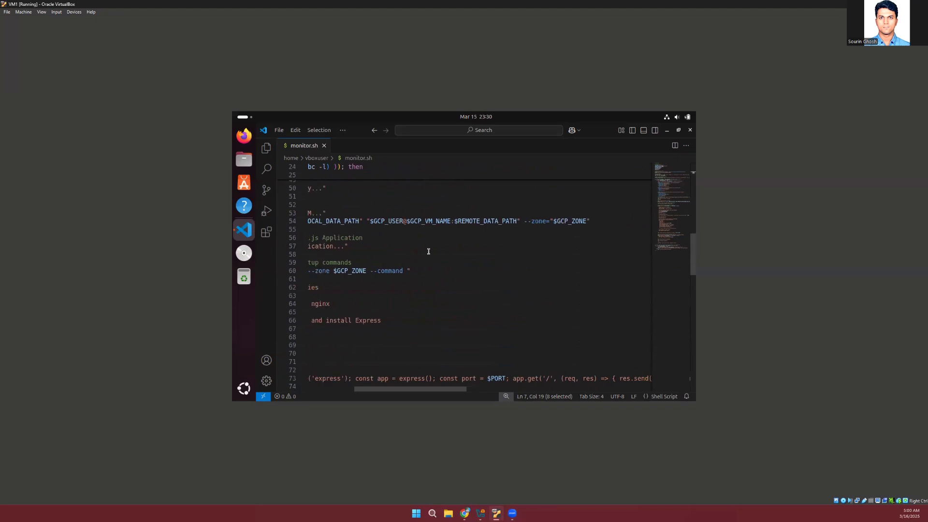
pyautogui.hscroll(-5, 428, 251)
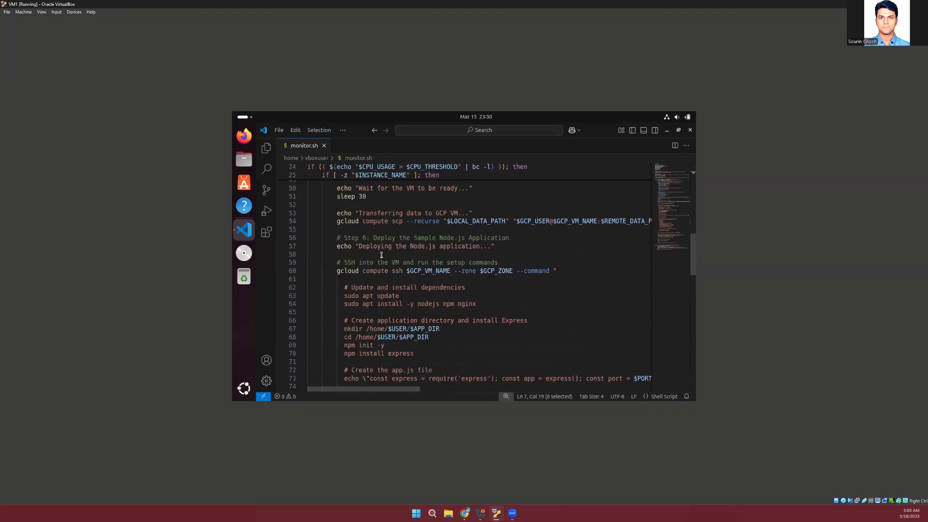
# Examine the gcloud compute ssh command under Step 6 and highlight its GCP_VM_NAME variable
pyautogui.click(506, 244)
pyautogui.scroll(-2, 476, 276)
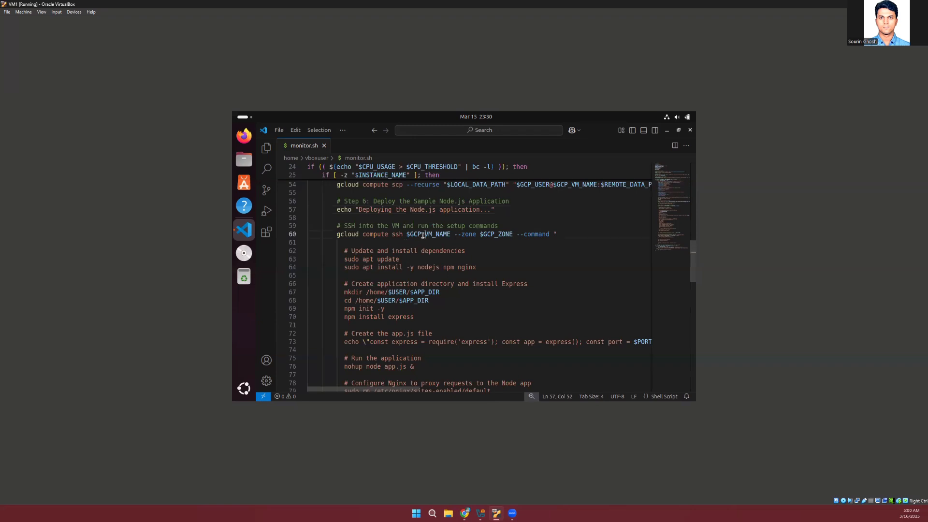
pyautogui.doubleClick(422, 235)
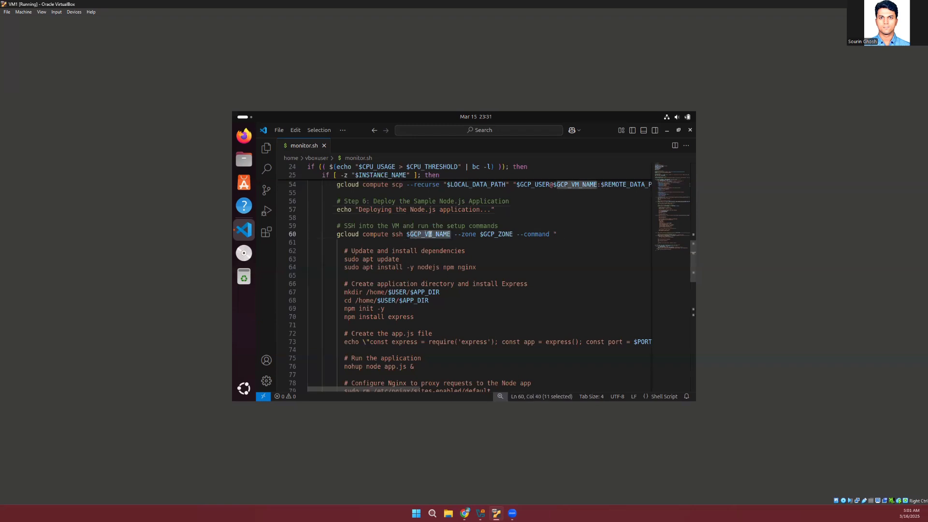
pyautogui.scroll(-2, 466, 275)
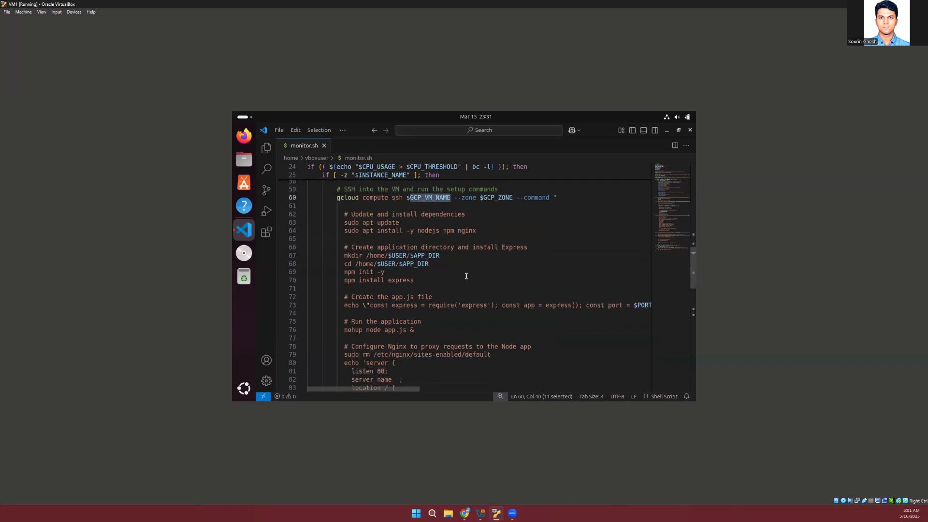
# Highlight the remote setup commands from the dependency installation through the Nginx restart, then clear the selection
pyautogui.moveTo(343, 214); pyautogui.dragTo(421, 356)
pyautogui.scroll(-4, 422, 356)
pyautogui.scroll(-1, 422, 356)
pyautogui.scroll(-1, 422, 356)
pyautogui.scroll(-1, 422, 357)
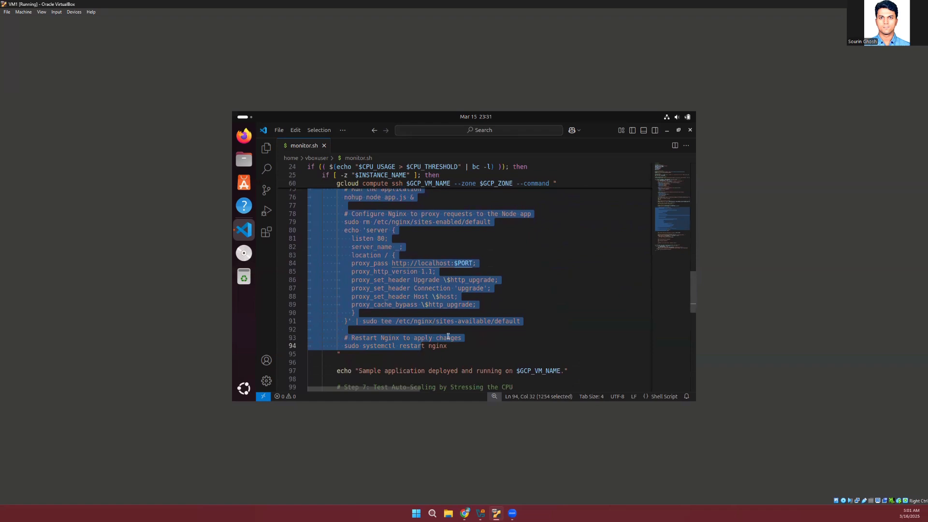
pyautogui.click(546, 271)
# Review the dependency and Express setup commands, follow the app.js echo command to its end, and return to the line start
pyautogui.scroll(4, 545, 271)
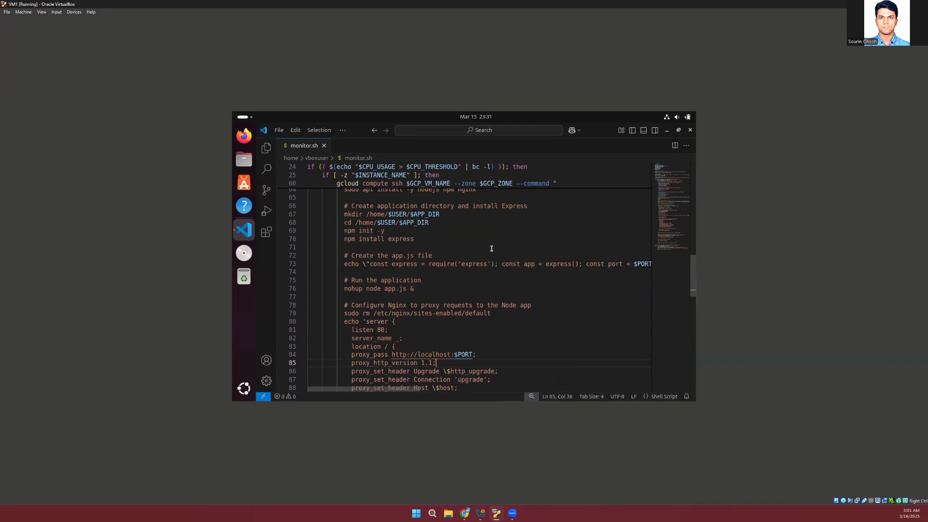
pyautogui.scroll(1, 491, 248)
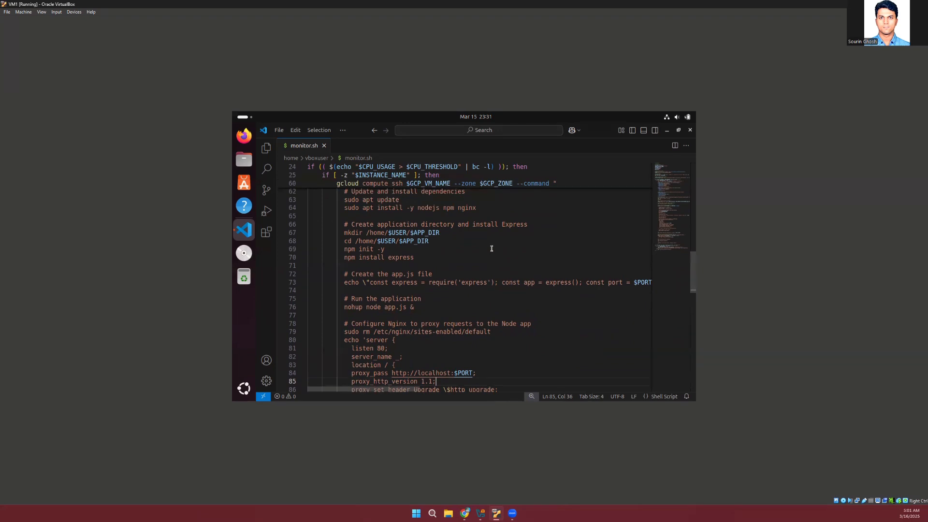
pyautogui.scroll(-2, 491, 248)
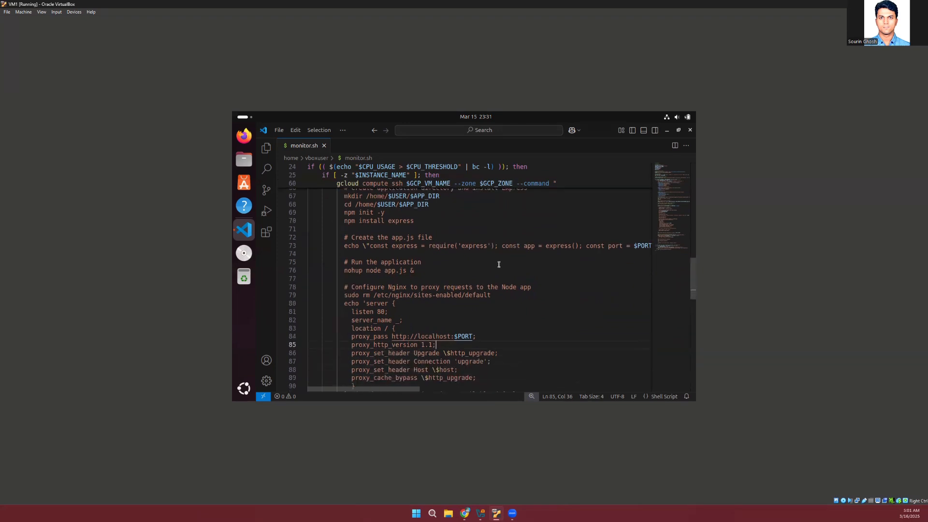
pyautogui.hscroll(3, 499, 265)
pyautogui.hscroll(3, 498, 264)
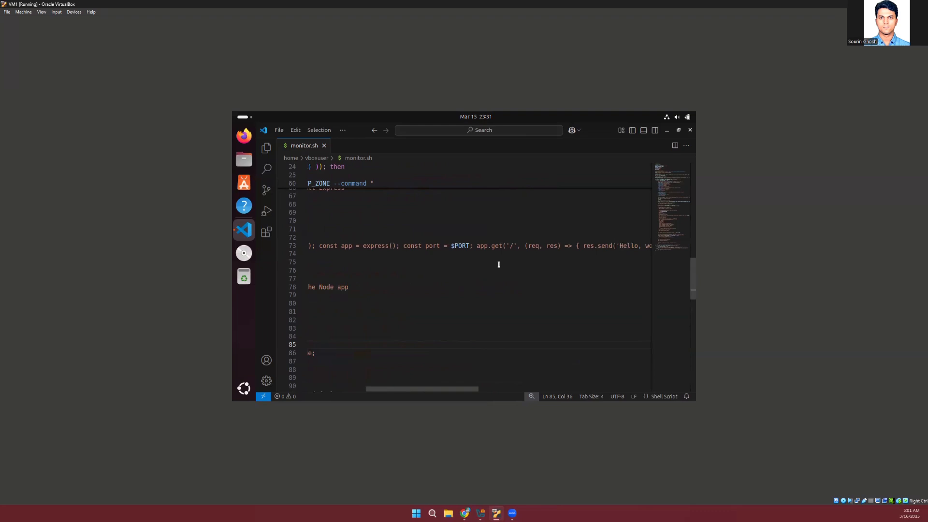
pyautogui.hscroll(3, 499, 264)
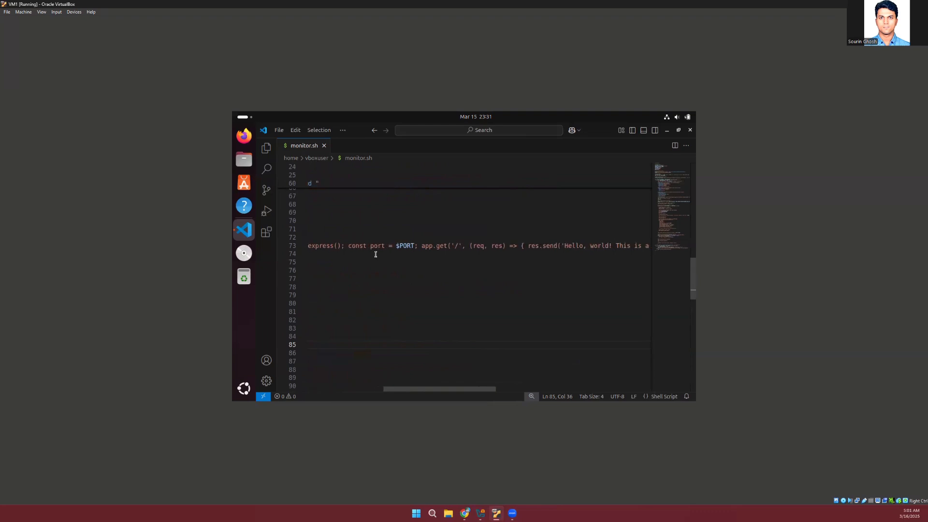
pyautogui.hscroll(3, 375, 254)
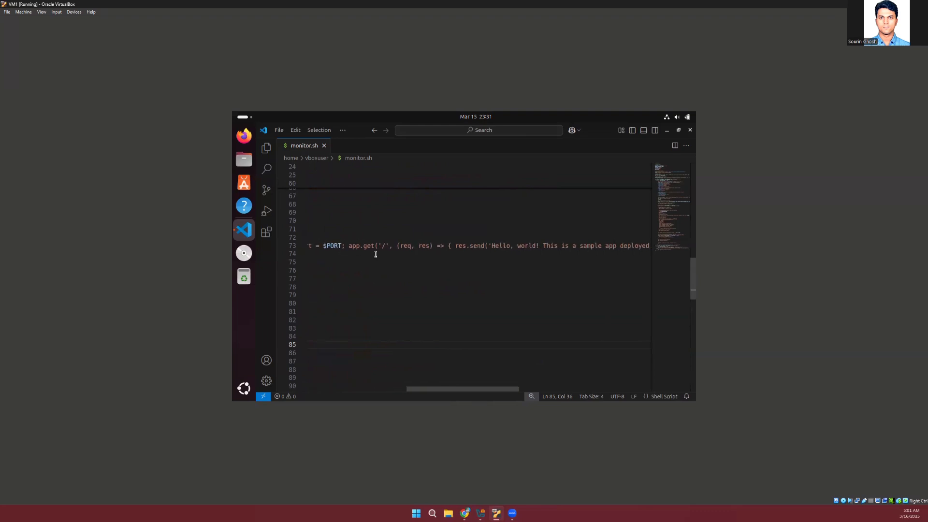
pyautogui.hscroll(3, 375, 254)
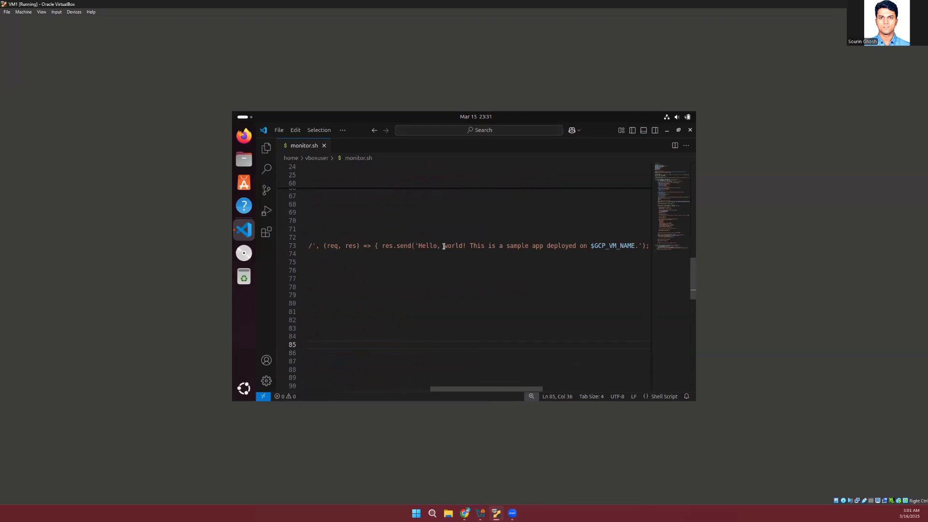
pyautogui.hscroll(4, 524, 255)
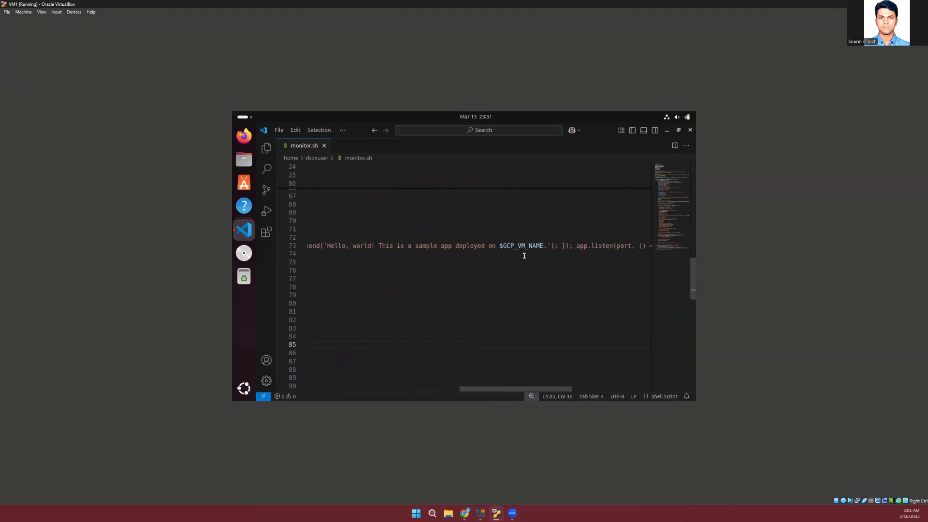
pyautogui.hscroll(3, 497, 260)
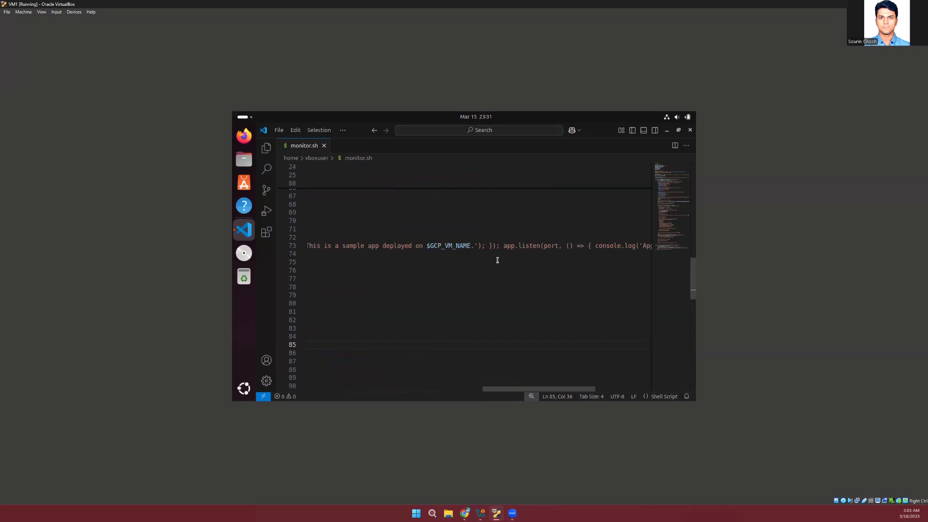
pyautogui.hscroll(6, 497, 260)
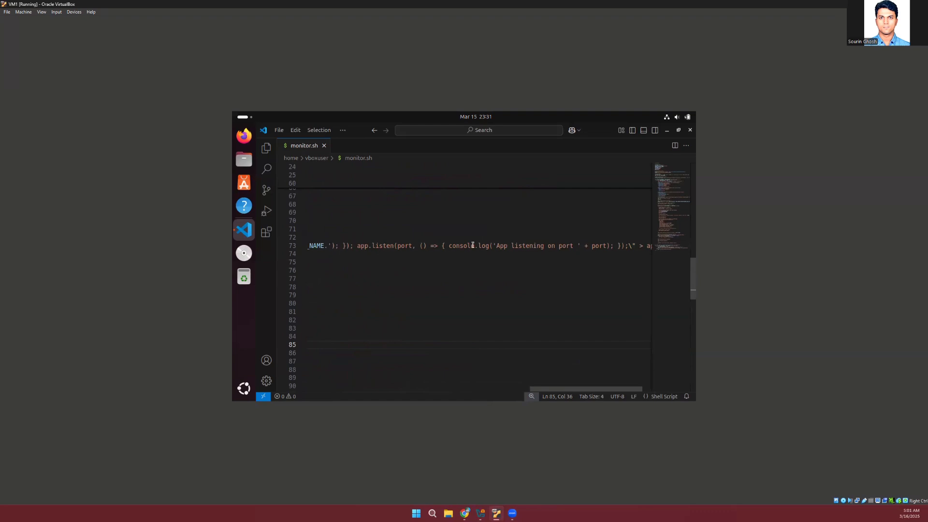
pyautogui.hscroll(2, 534, 247)
pyautogui.hscroll(-20, 536, 248)
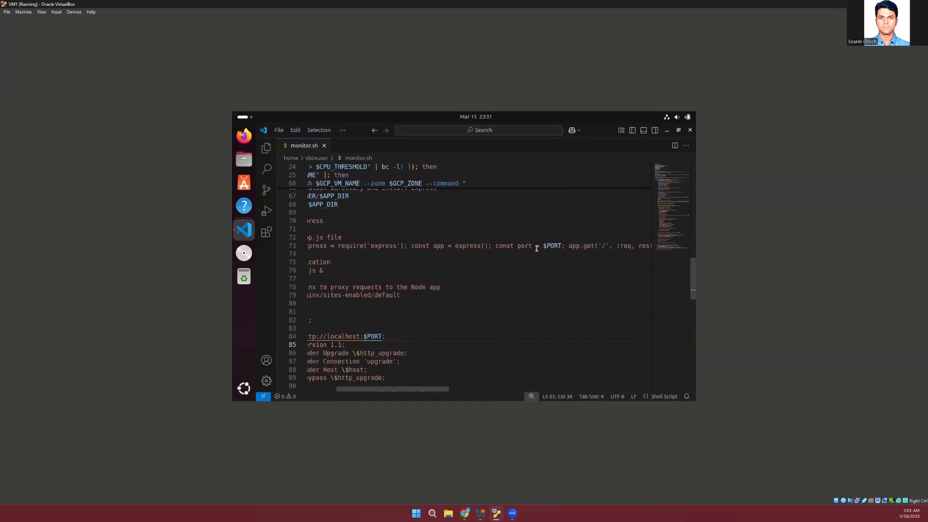
pyautogui.hscroll(-4, 536, 247)
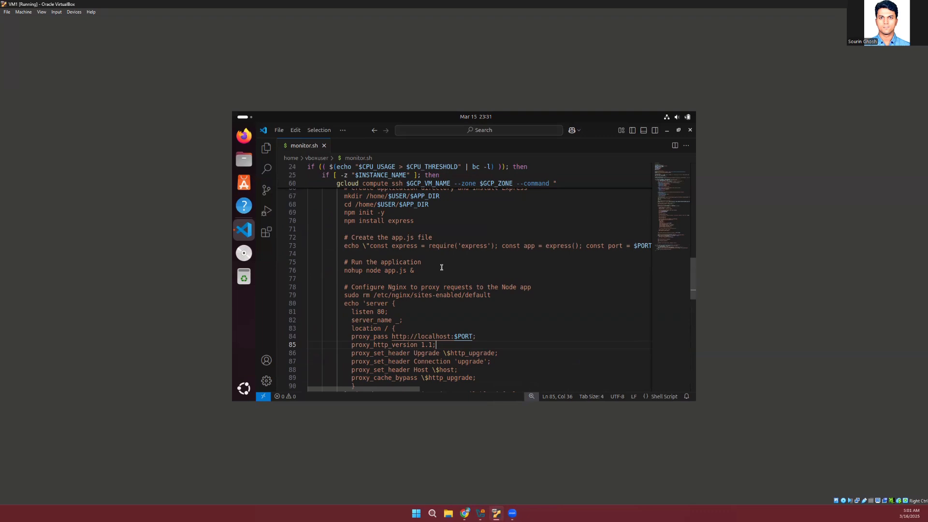
# Review the commands that run the Node app, configure the Nginx proxy server block and restart Nginx
pyautogui.scroll(-2, 453, 280)
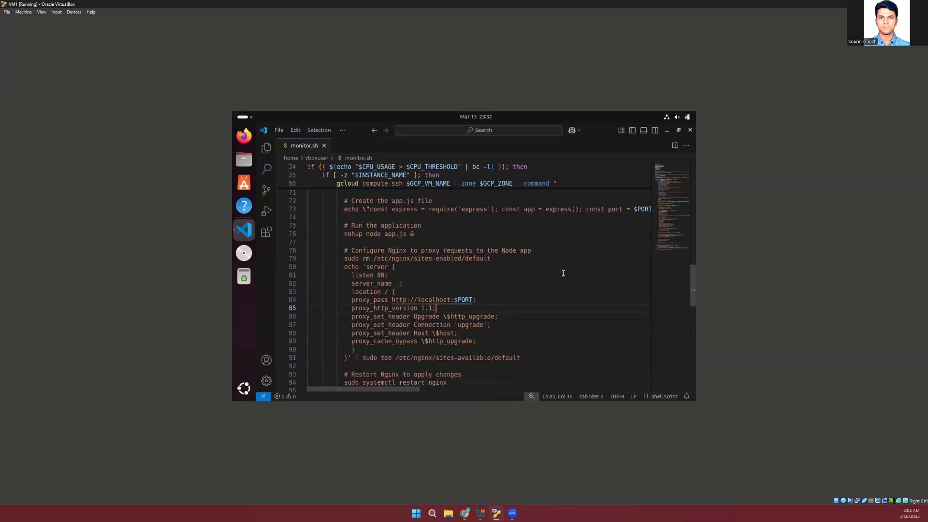
pyautogui.scroll(-3, 508, 292)
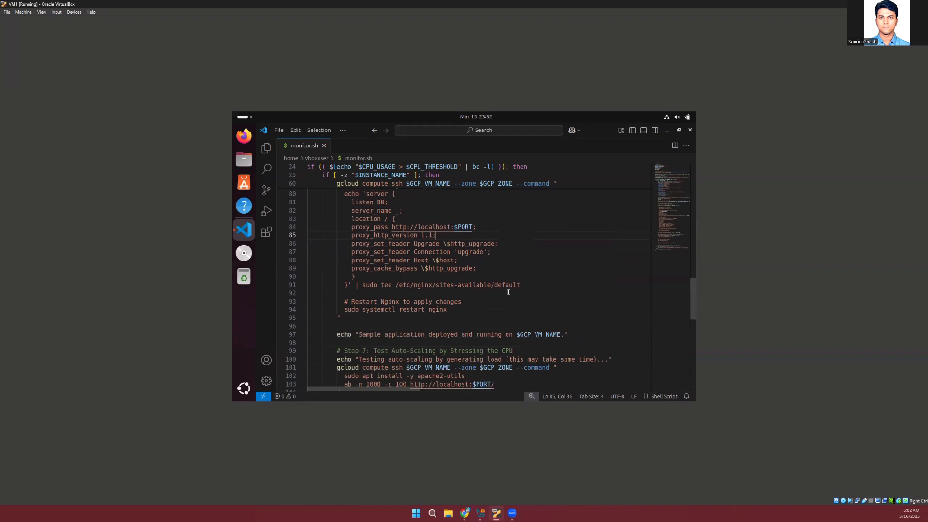
pyautogui.scroll(1, 508, 292)
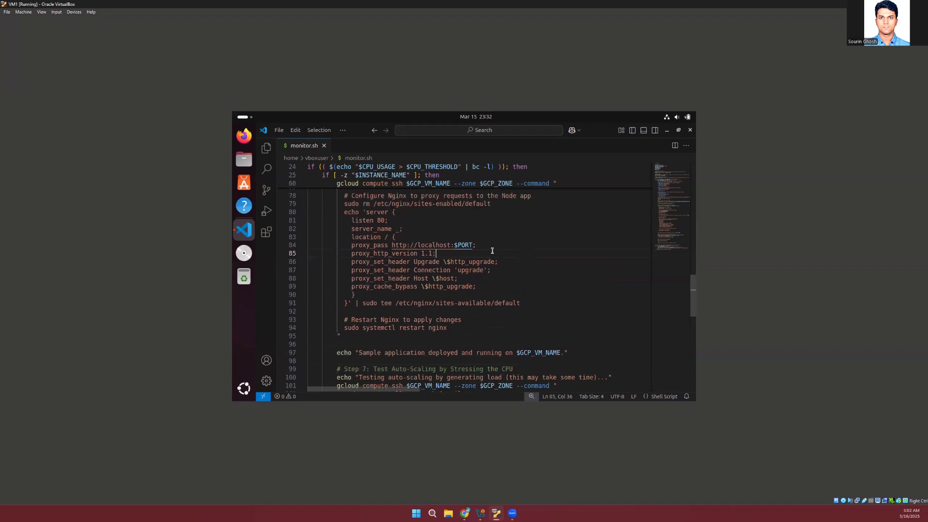
pyautogui.scroll(-2, 479, 286)
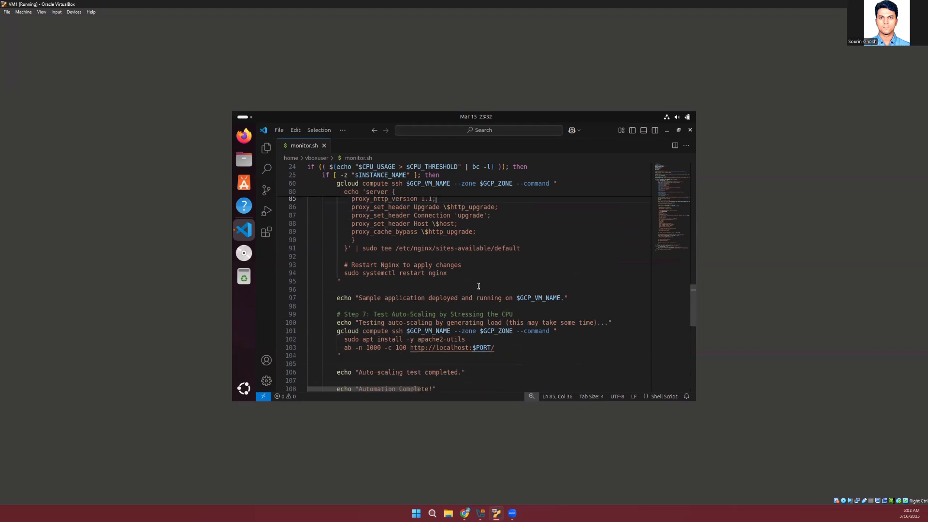
# Examine the Step 7 auto-scaling test that installs apache2-utils and runs the ab load command, through its completion echo
pyautogui.scroll(-1, 434, 287)
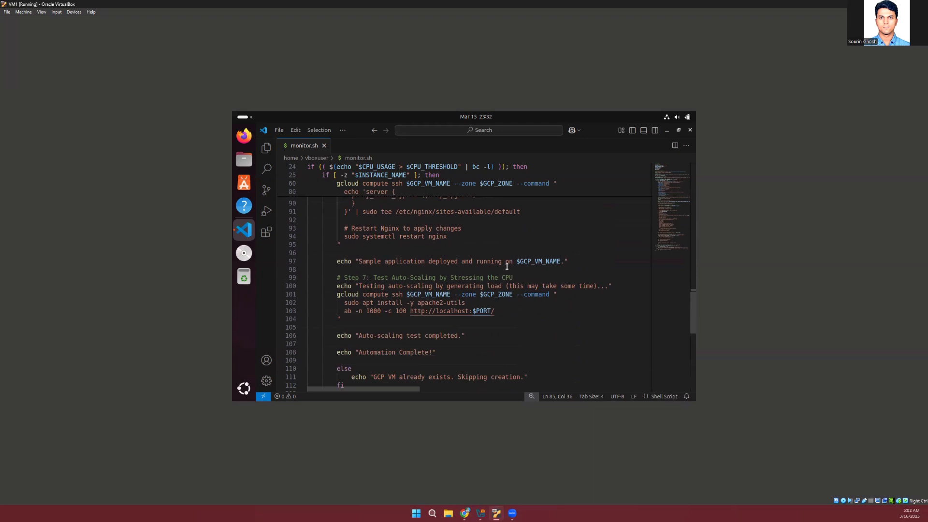
pyautogui.scroll(-1, 537, 269)
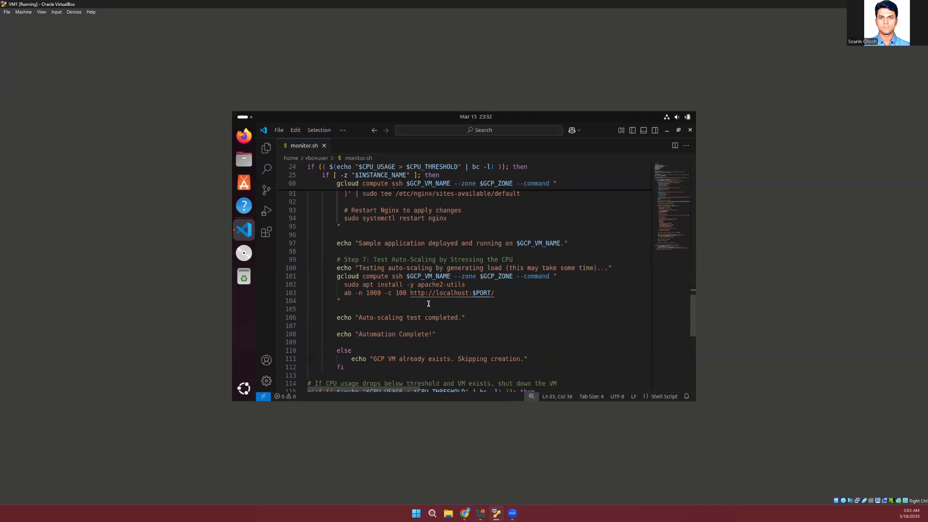
pyautogui.scroll(-2, 429, 304)
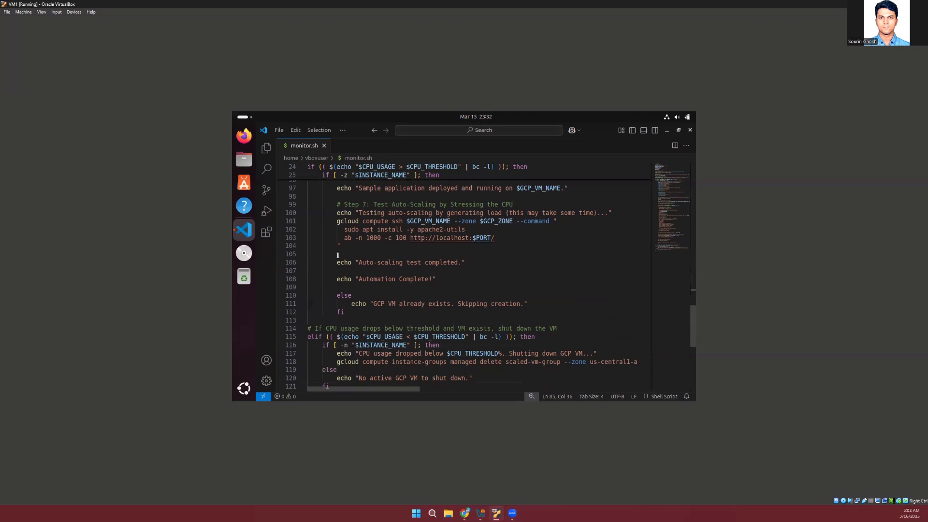
pyautogui.click(475, 261)
# Examine the else branch on line 110 that skips creation when the GCP VM already exists
pyautogui.scroll(-2, 440, 276)
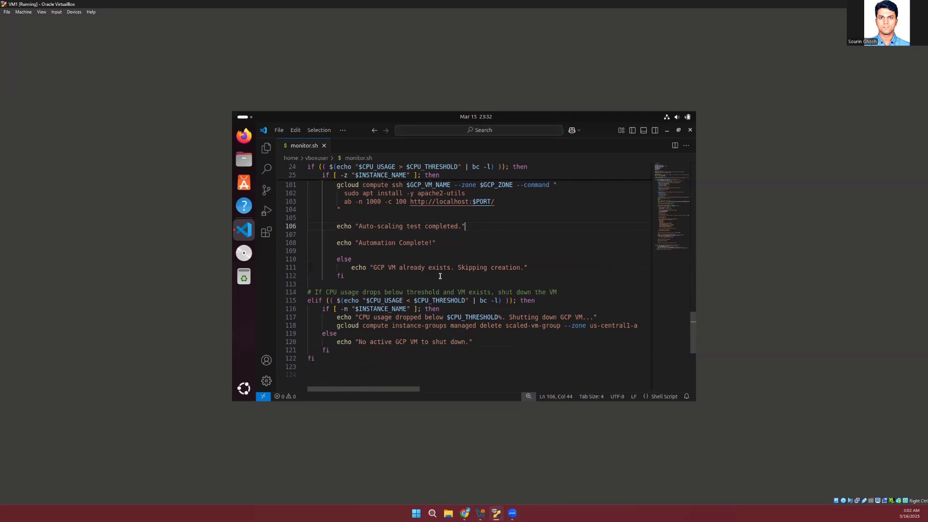
pyautogui.click(359, 259)
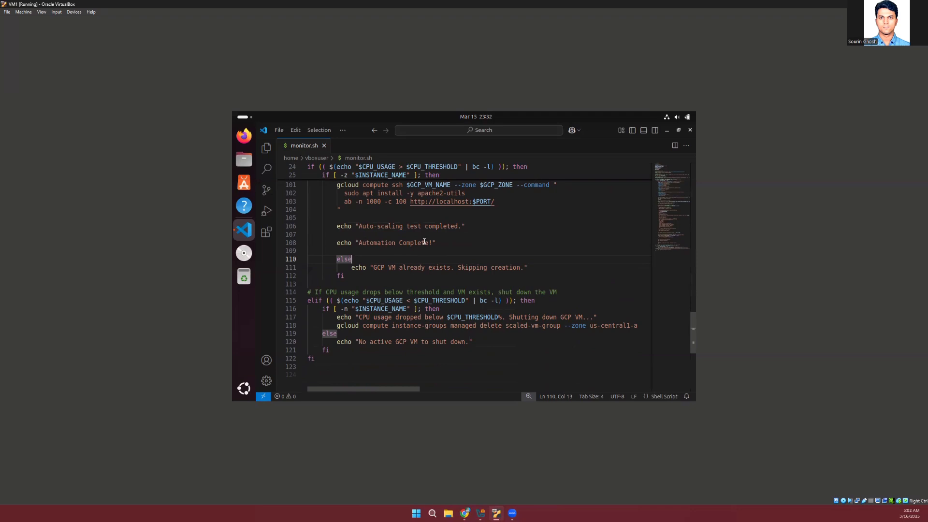
pyautogui.scroll(-2, 559, 269)
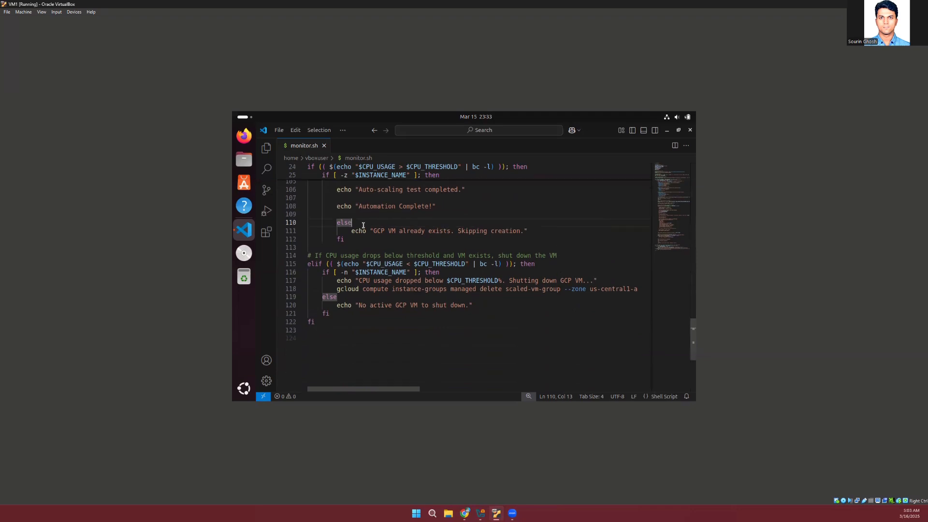
pyautogui.click(543, 230)
# Examine the elif shutdown branch for CPU usage below the threshold, highlighting INSTANCE_NAME and checking its delete and else paths
pyautogui.click(331, 264)
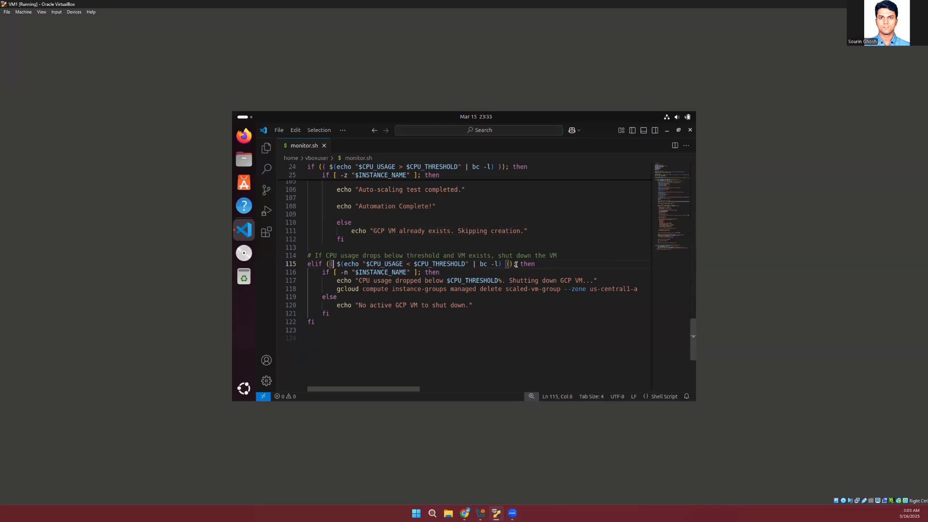
pyautogui.doubleClick(374, 272)
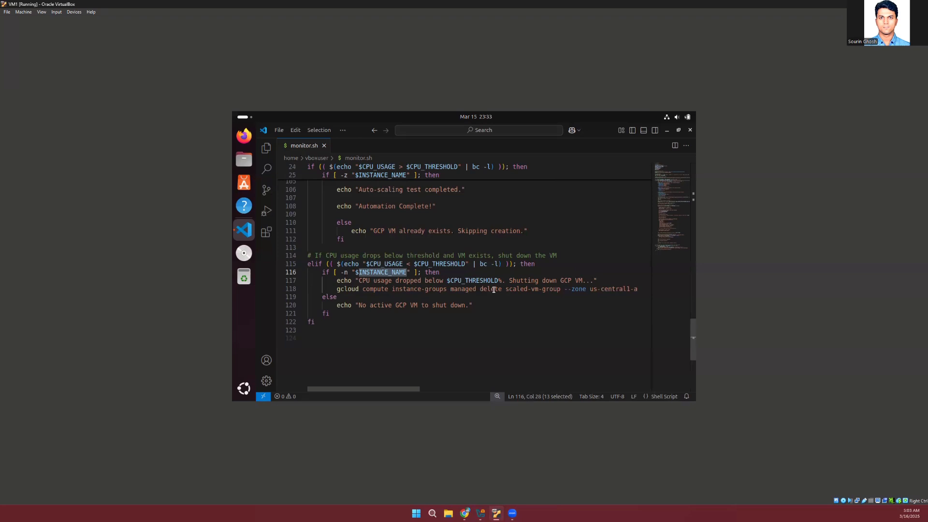
pyautogui.click(609, 282)
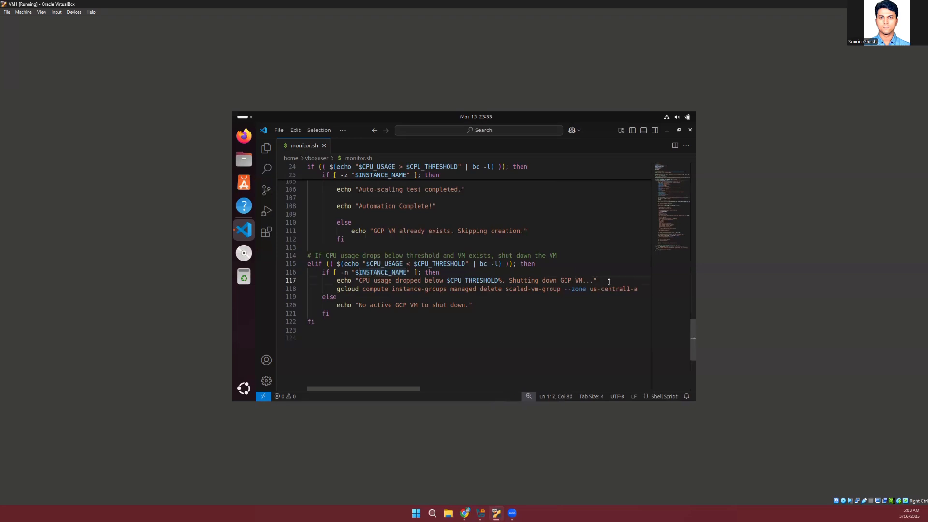
pyautogui.click(346, 296)
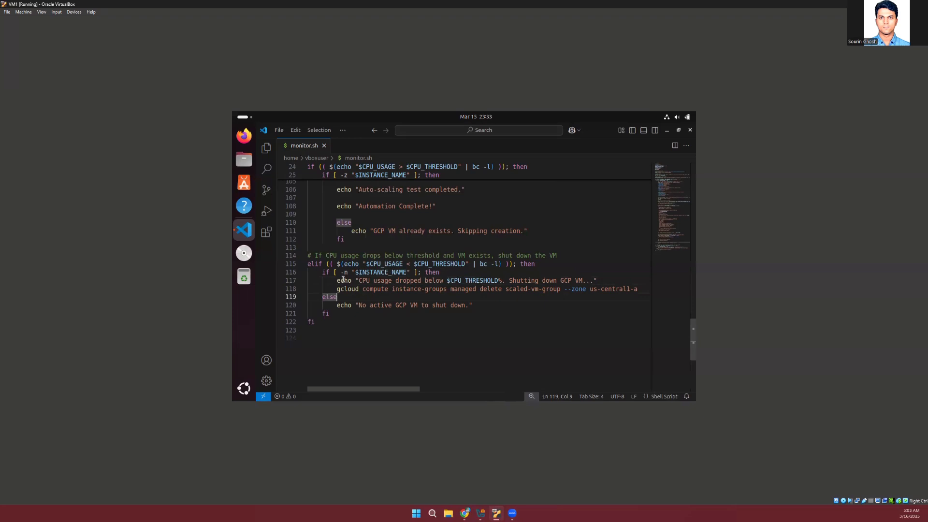
pyautogui.doubleClick(377, 273)
pyautogui.click(344, 299)
# Return to the script's configuration section and place the cursor at the end of the LOCAL_DATA_PATH line
pyautogui.scroll(15, 554, 226)
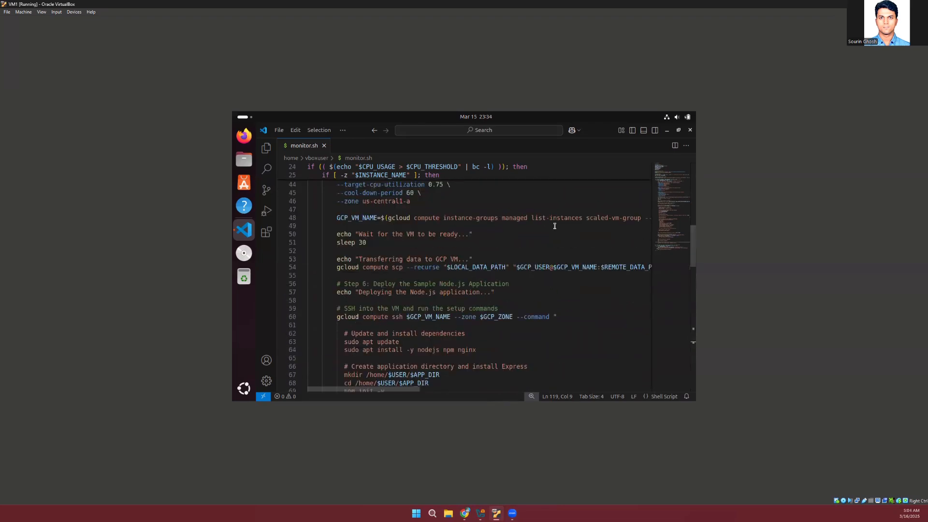
pyautogui.scroll(10, 554, 226)
pyautogui.click(495, 199)
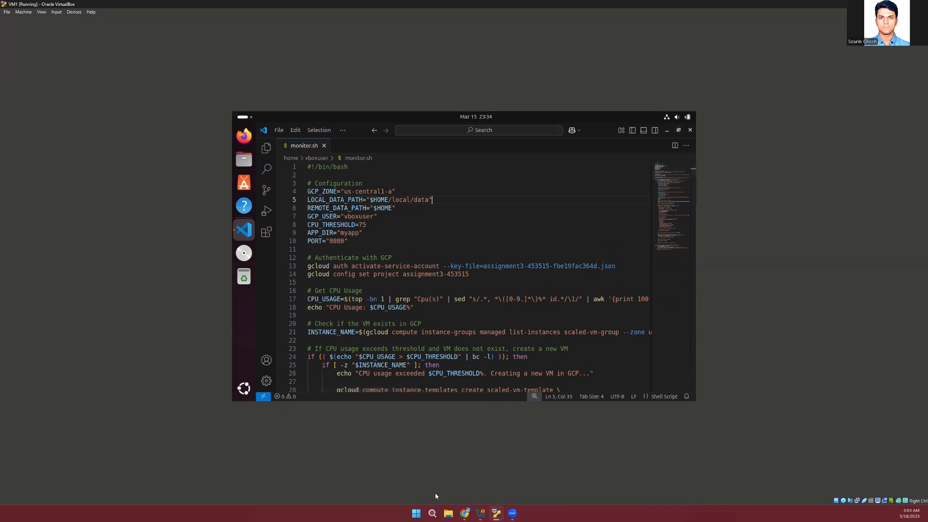
# Open a new Chrome window and tile it side by side with the VM1 VirtualBox window
pyautogui.click(416, 513)
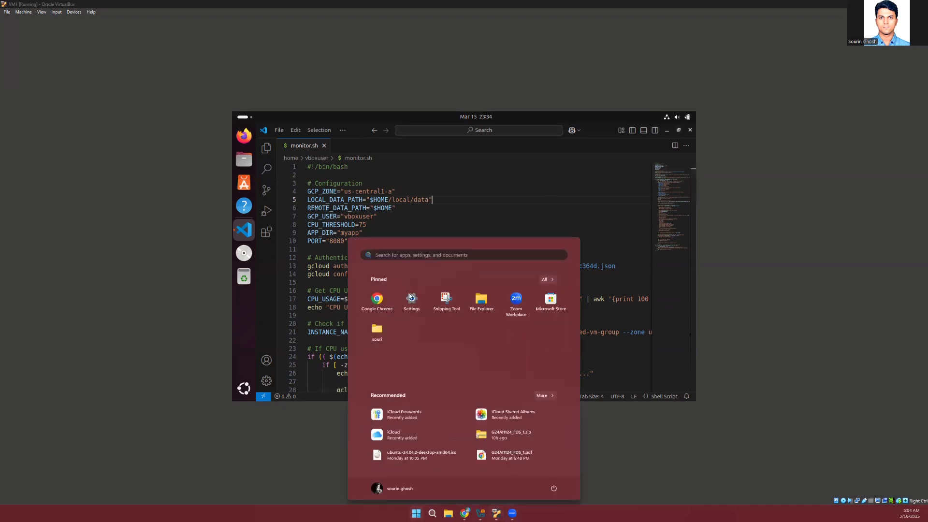
pyautogui.click(377, 299)
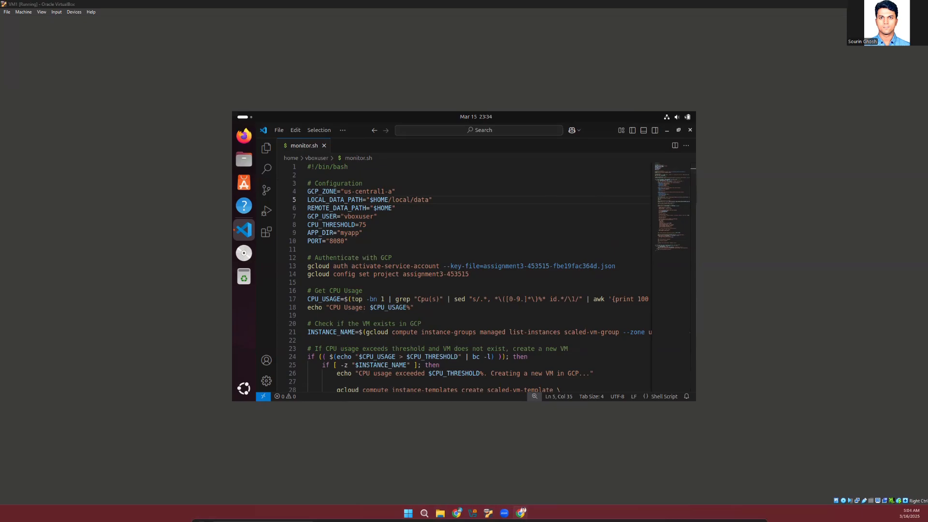
pyautogui.press('super+Left')
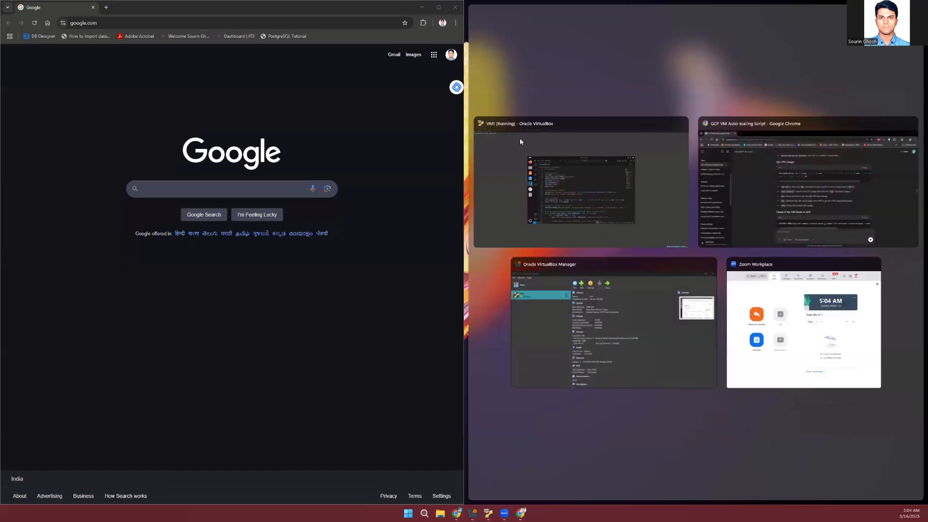
pyautogui.click(543, 145)
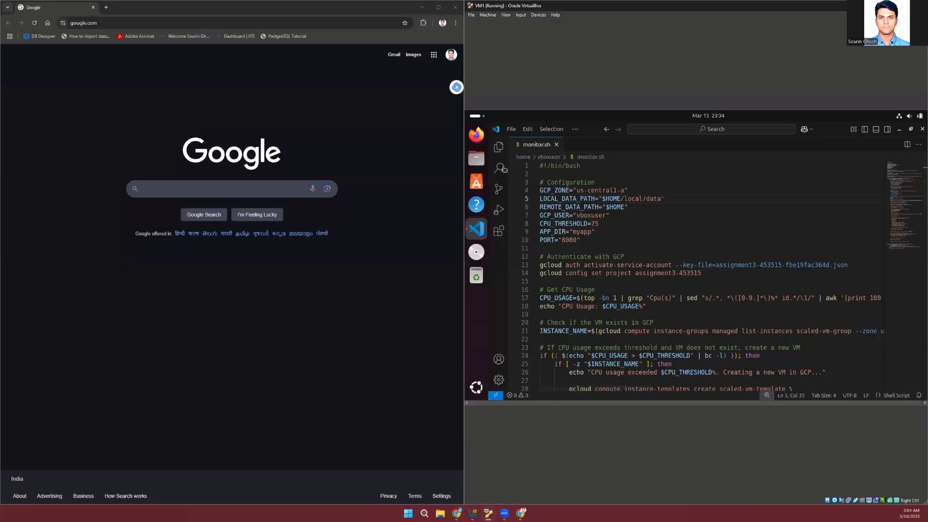
# Open the Google Cloud console at console.cloud.google.com in the new Chrome window
pyautogui.click(219, 22)
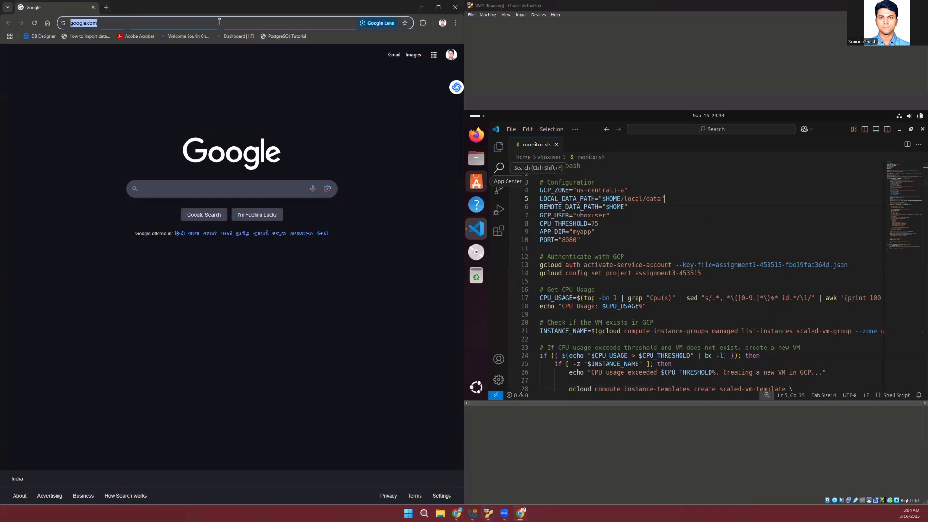
pyautogui.write('con')
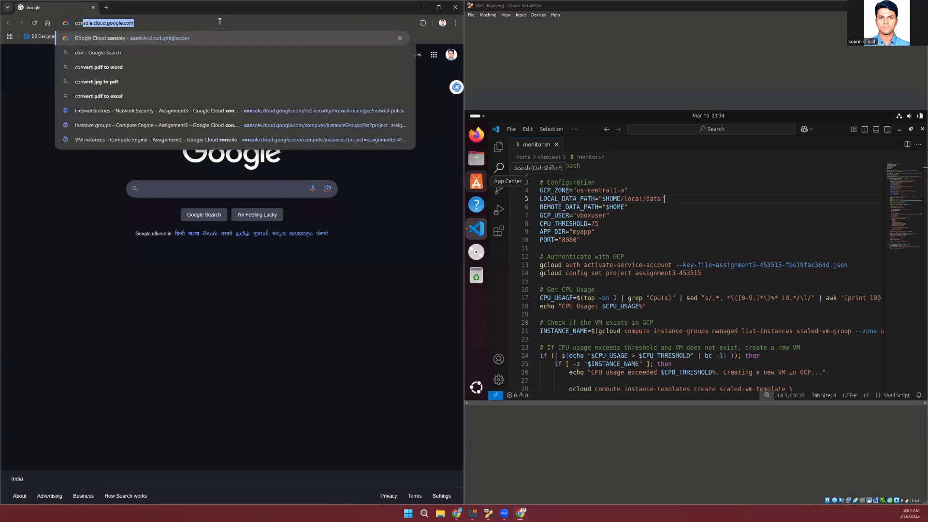
pyautogui.press('Return')
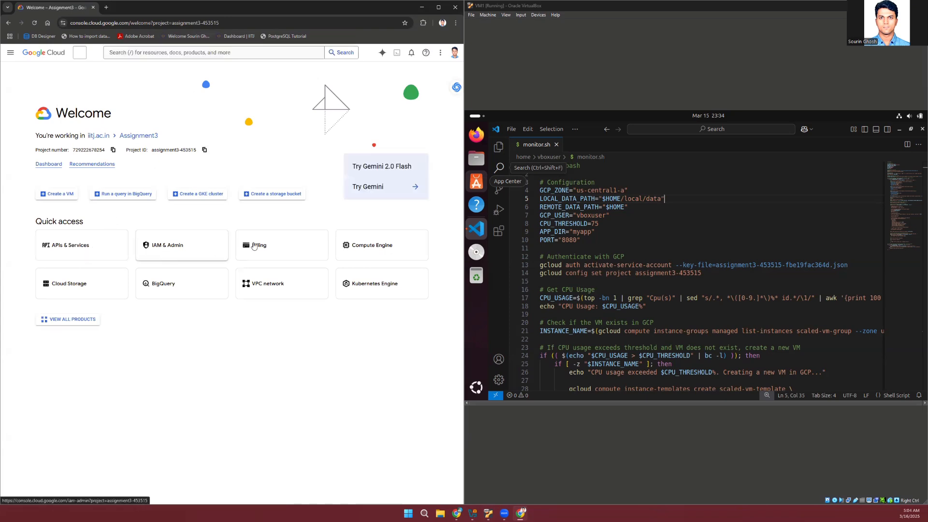
# Check Compute Engine's VM instances and instance groups lists before running the script
pyautogui.click(374, 256)
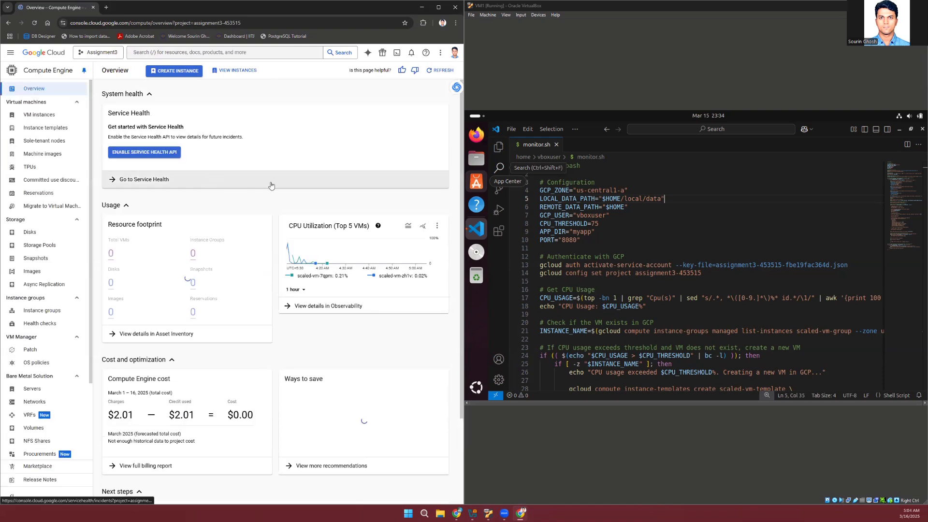
pyautogui.click(32, 118)
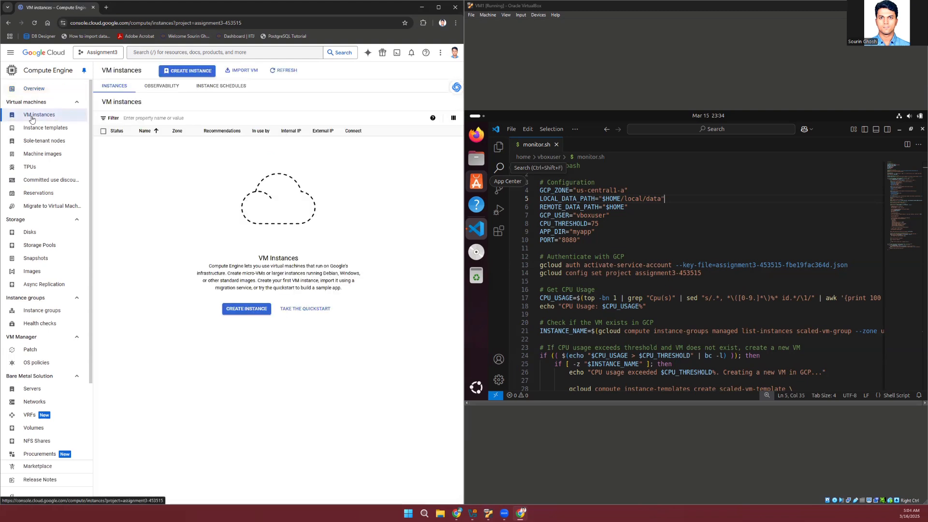
pyautogui.click(46, 310)
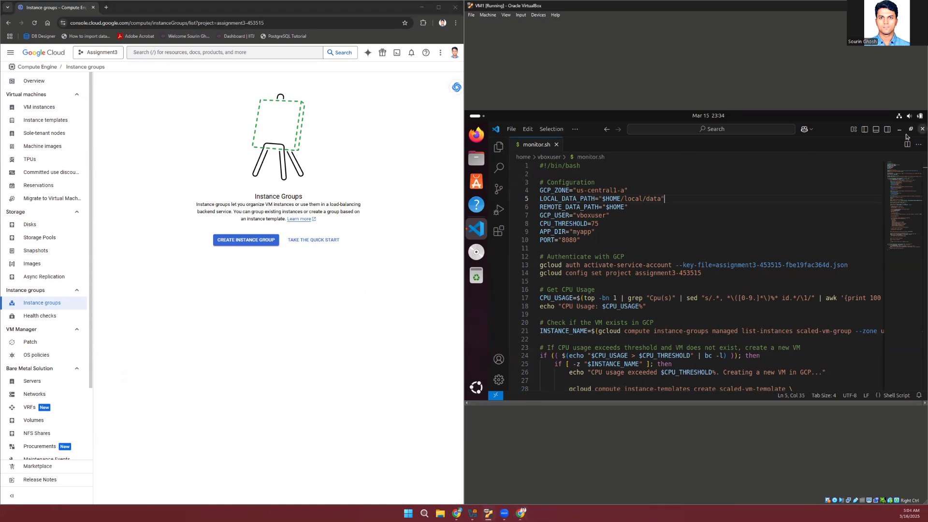
# In the VM, close the monitor.sh code editor and open a Terminal window
pyautogui.click(922, 129)
pyautogui.press('super')
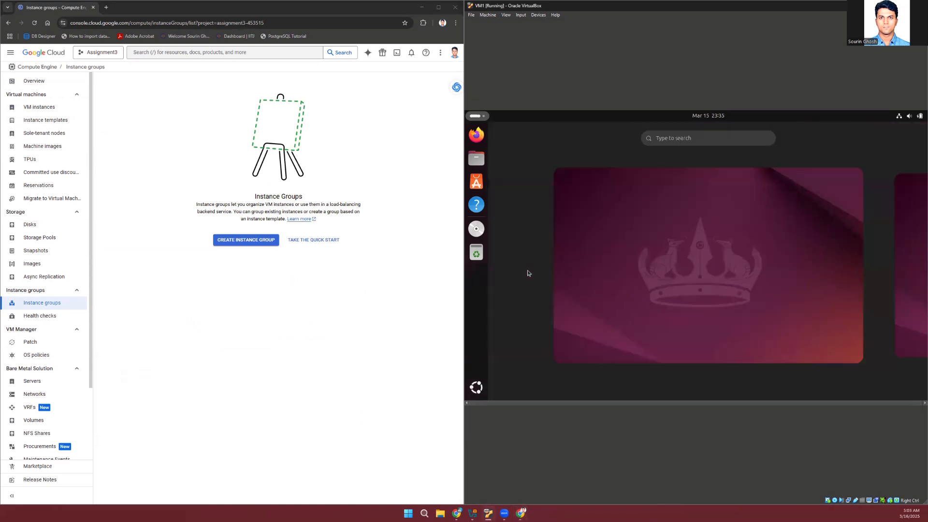
pyautogui.write('ter')
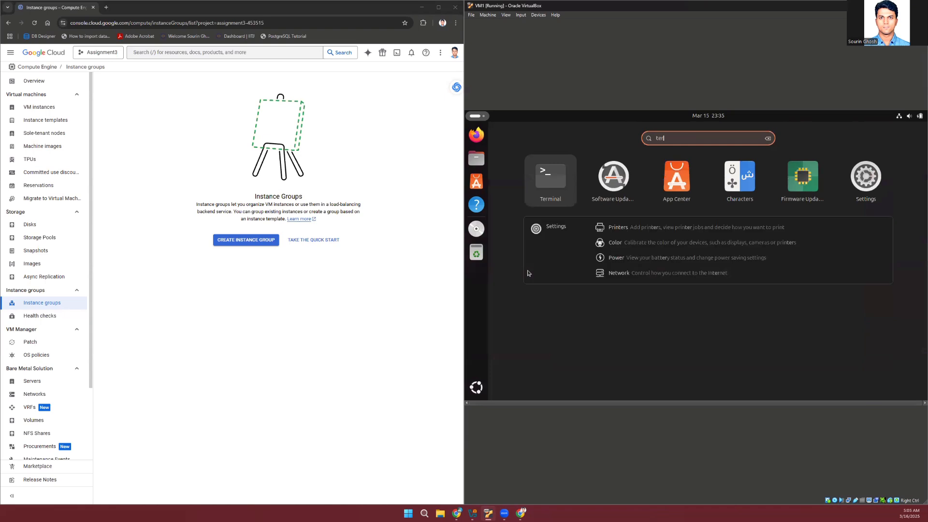
pyautogui.press('Return')
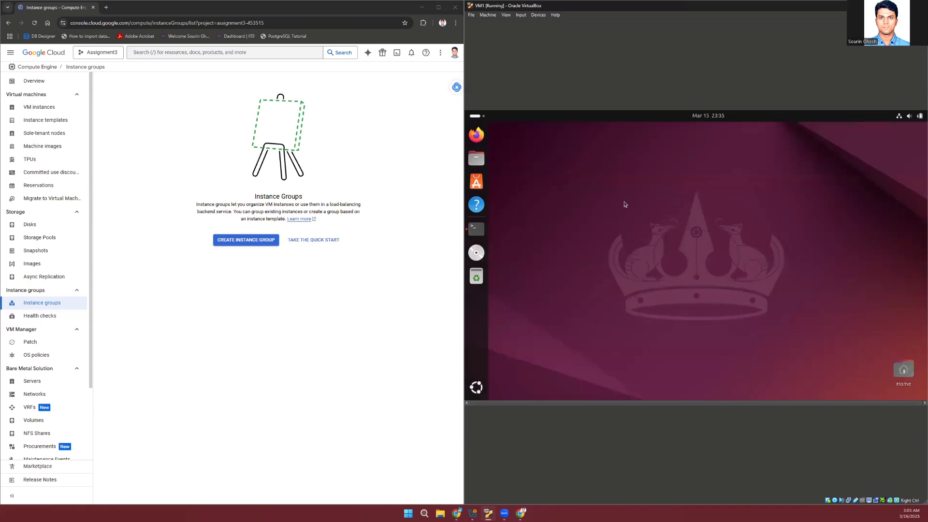
pyautogui.click(761, 130)
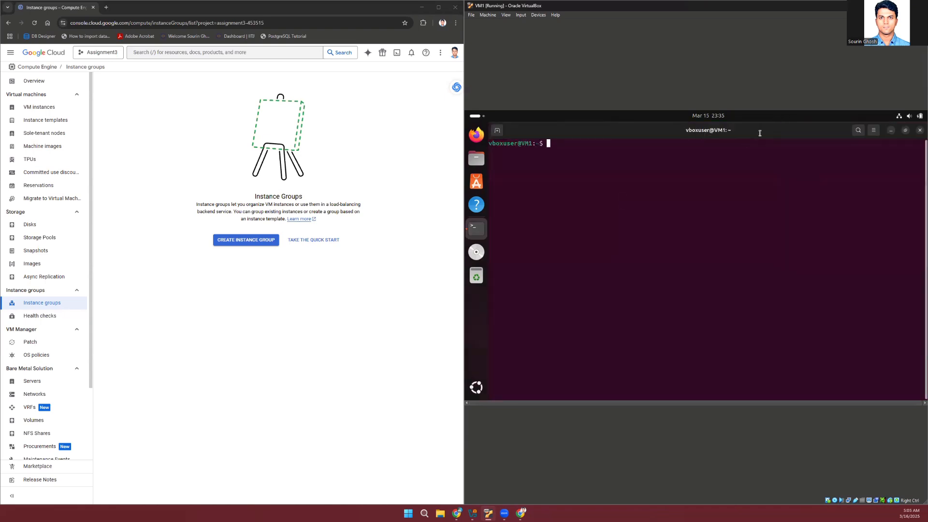
# Start a CPU load in a second terminal tab with stress --cpu 4 --timeout 300
pyautogui.click(497, 131)
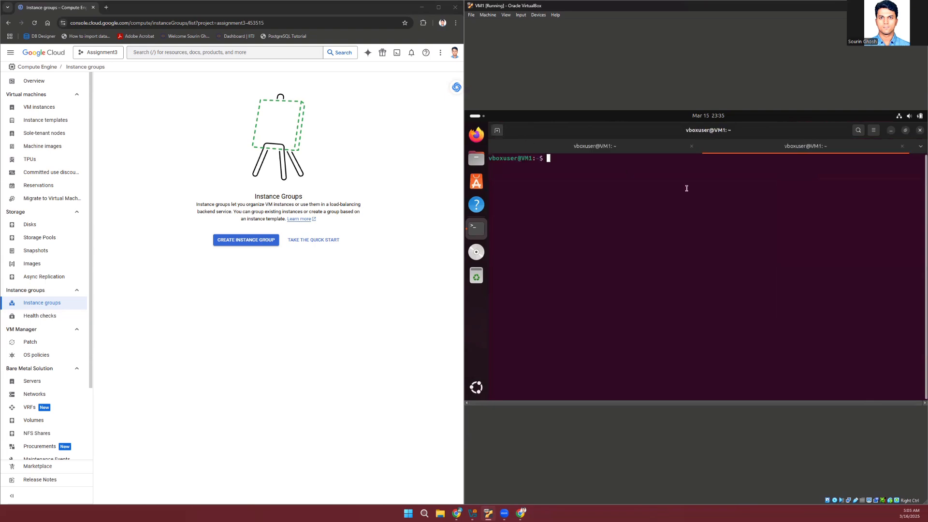
pyautogui.write('gcloud --version')
pyautogui.press('Up')
pyautogui.press('Up')
pyautogui.press('Up')
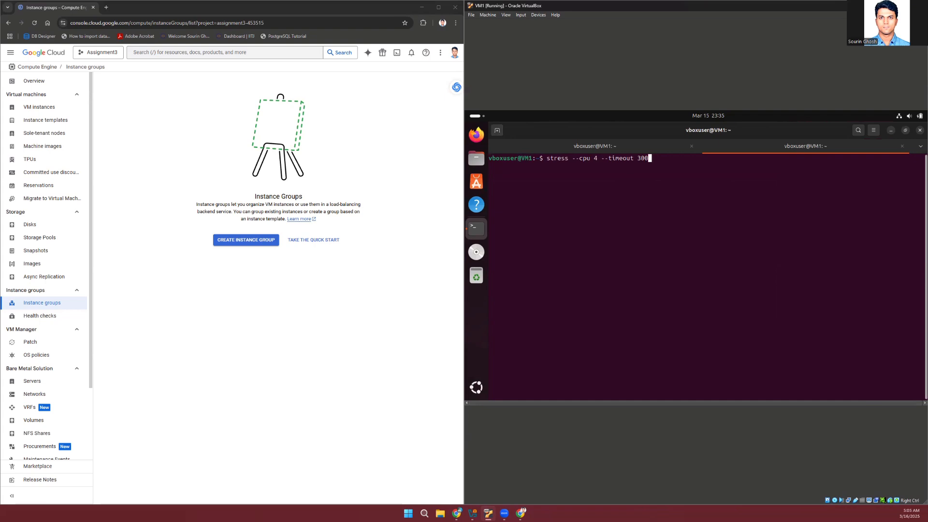
pyautogui.press('Return')
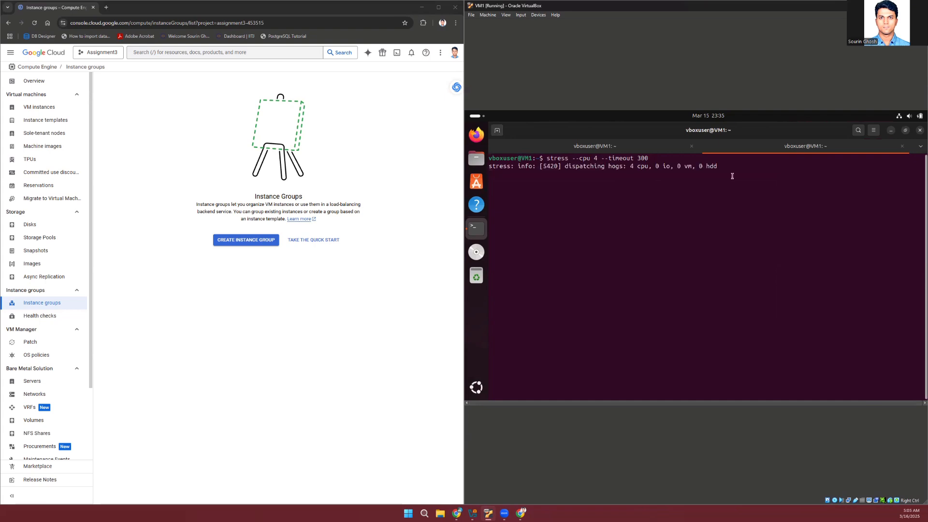
# Run ./monitor.sh in the first terminal tab and answer Y to setting the core/project property
pyautogui.click(618, 151)
pyautogui.write('./monitor.sh')
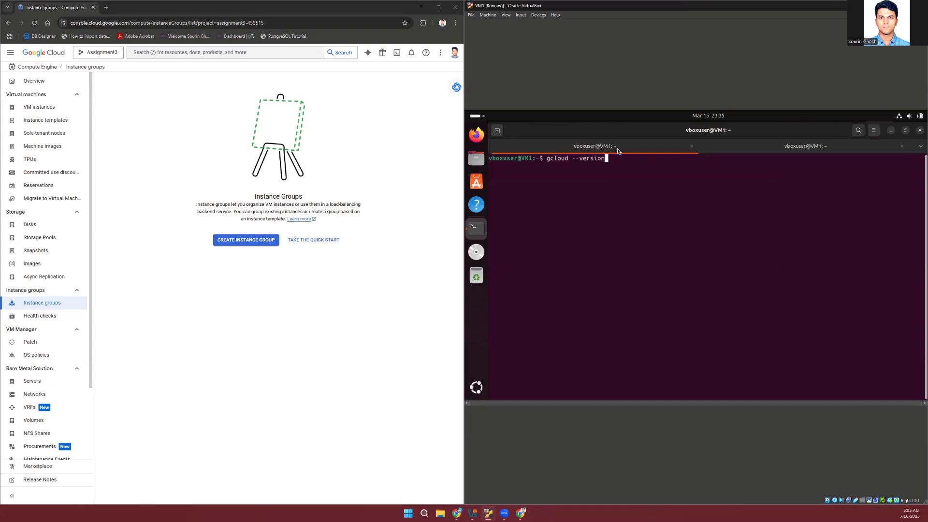
pyautogui.press('Return')
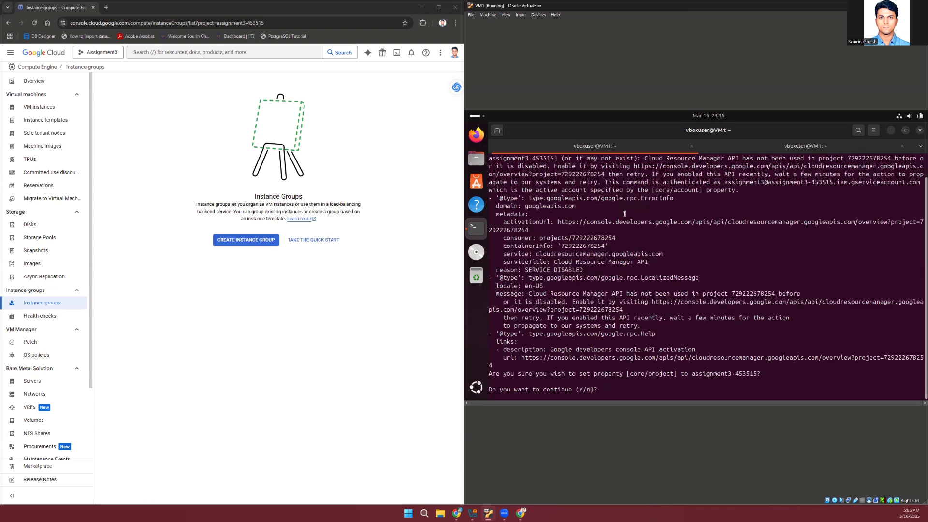
pyautogui.write('Y')
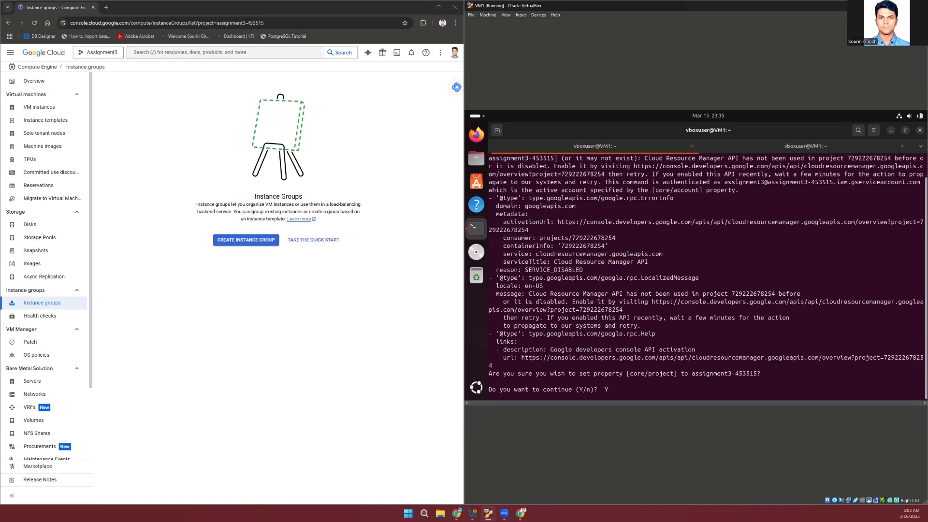
pyautogui.press('Return')
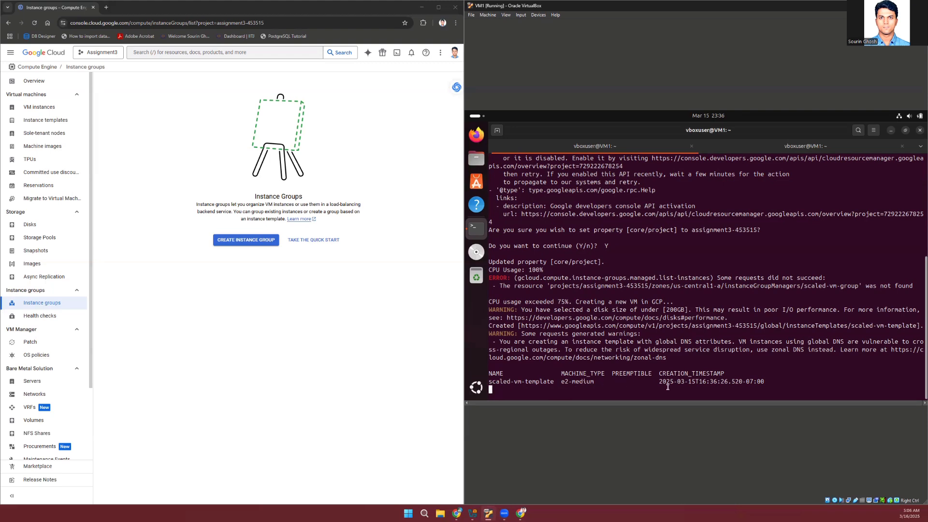
# Check the instance templates list in the Cloud console, and view the refreshed instance groups list
pyautogui.click(50, 124)
pyautogui.click(50, 121)
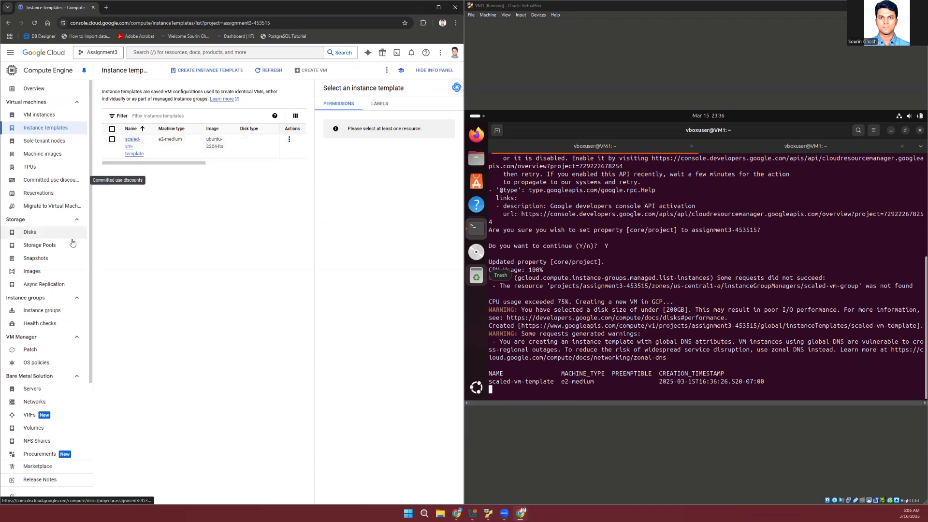
pyautogui.click(53, 316)
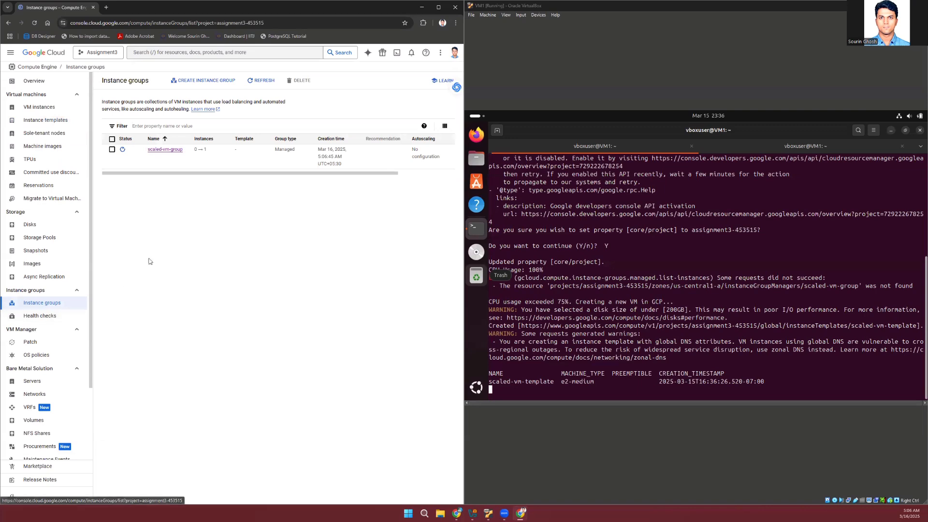
pyautogui.click(258, 81)
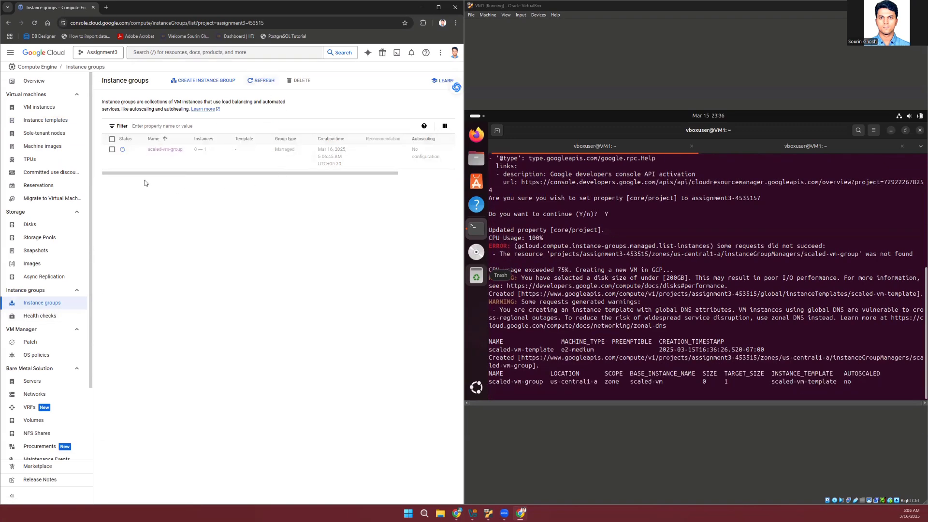
# View the VM instances list and refresh it repeatedly to follow the new scaled-vm instance's status
pyautogui.click(46, 108)
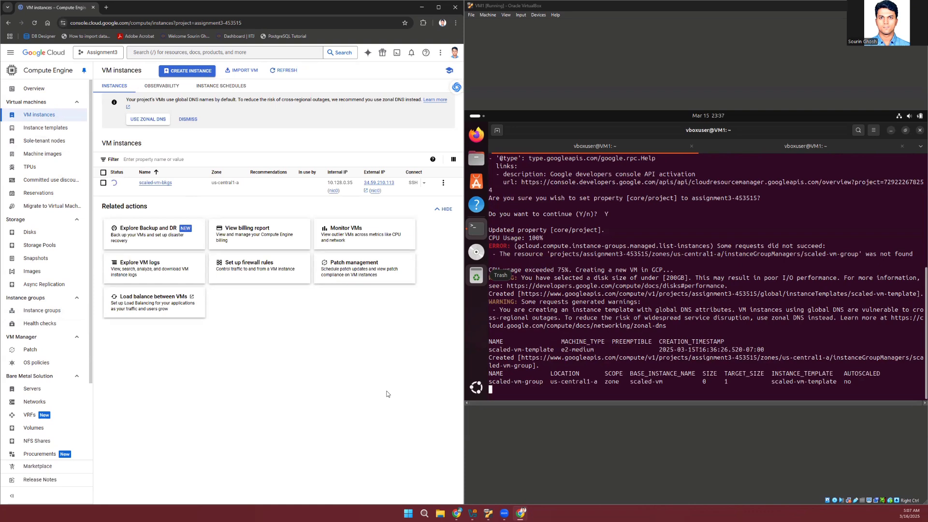
pyautogui.click(286, 71)
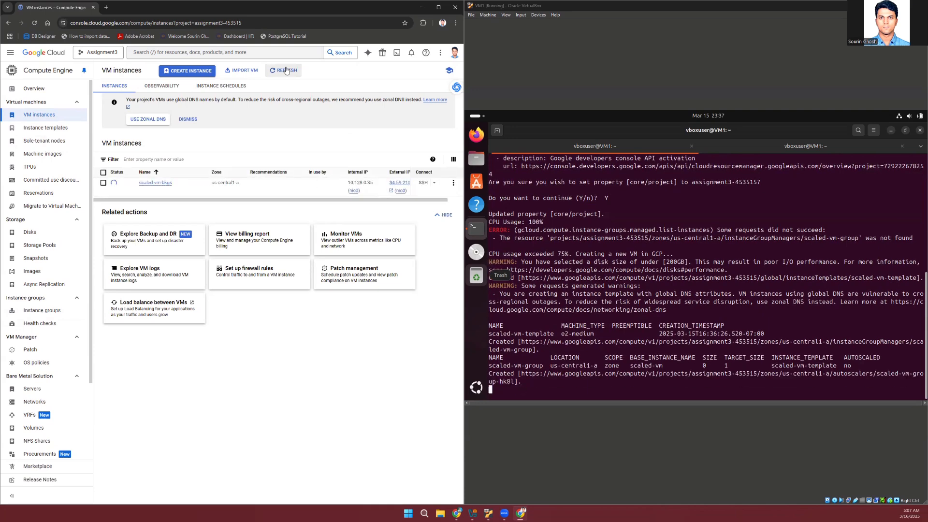
pyautogui.click(286, 71)
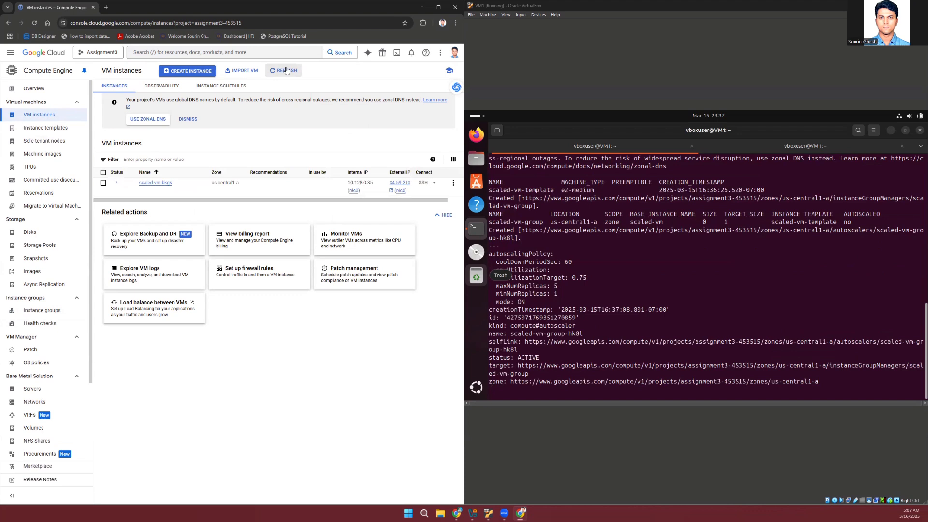
pyautogui.click(286, 70)
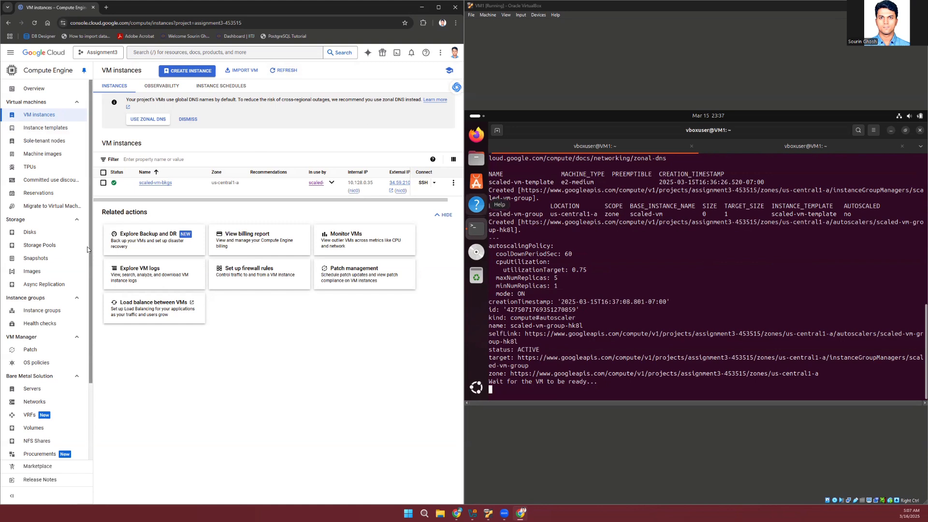
# Examine the details of scaled-vm-group, including its group size, autoscaling and networking settings
pyautogui.click(40, 312)
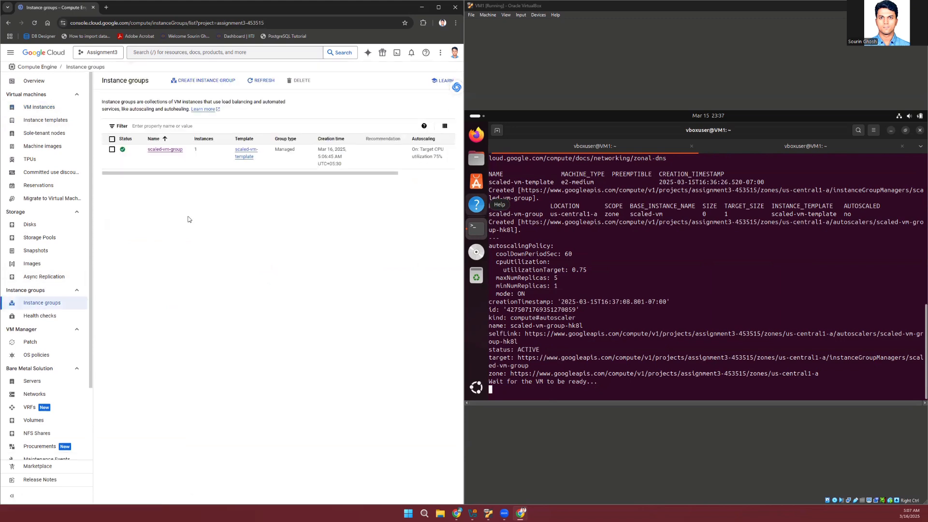
pyautogui.click(167, 150)
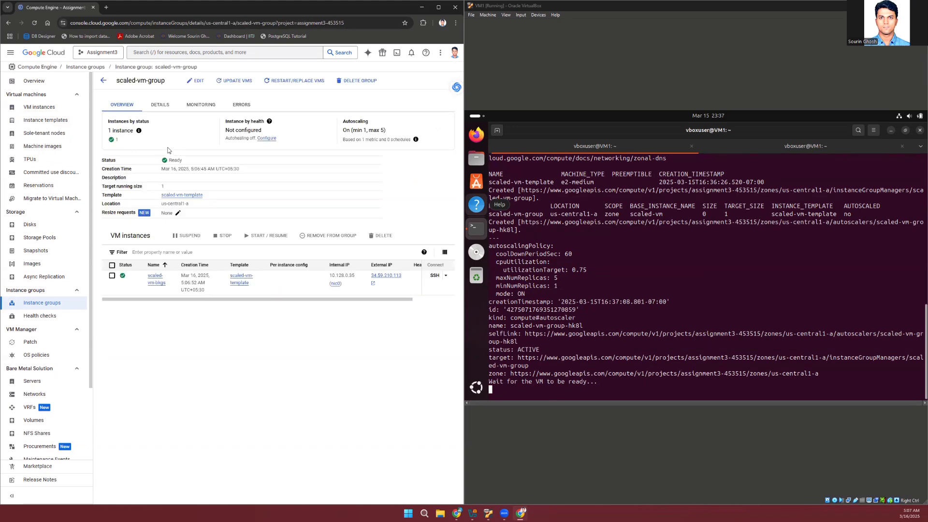
pyautogui.click(164, 106)
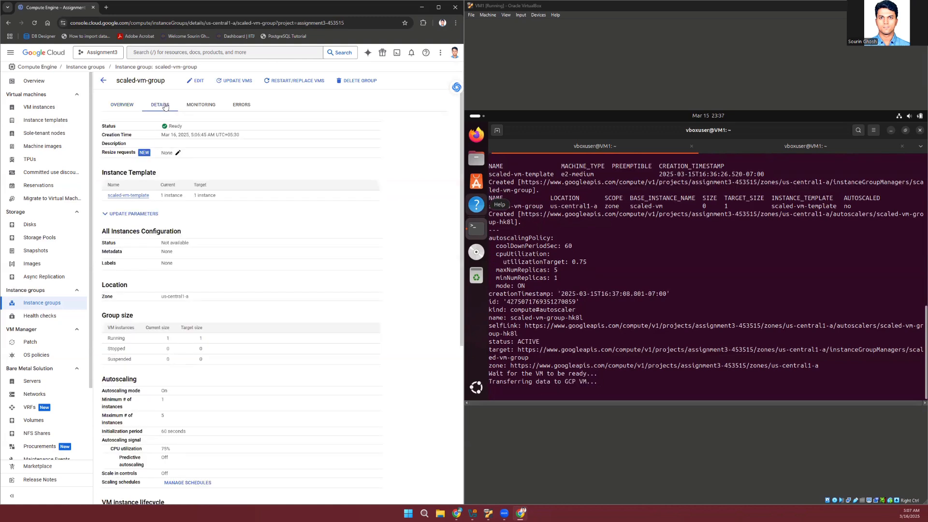
pyautogui.scroll(-3, 307, 337)
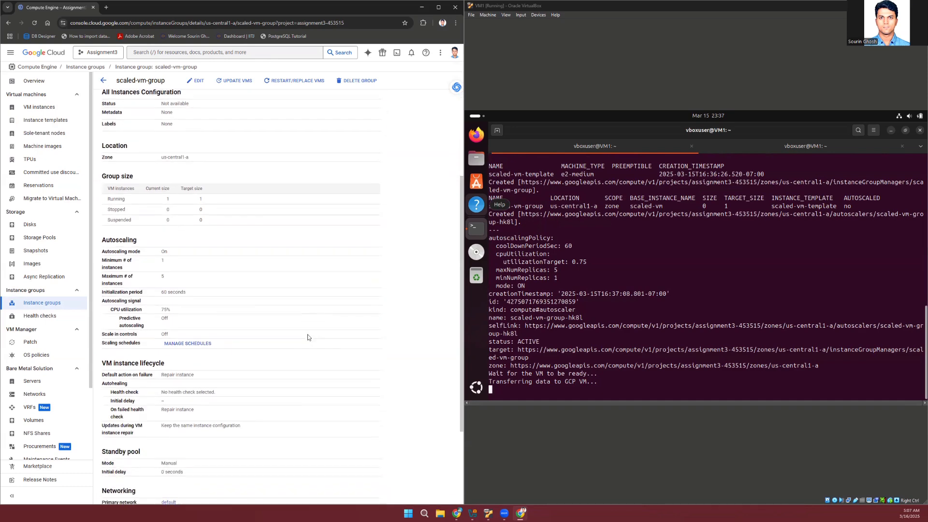
pyautogui.scroll(-2, 170, 263)
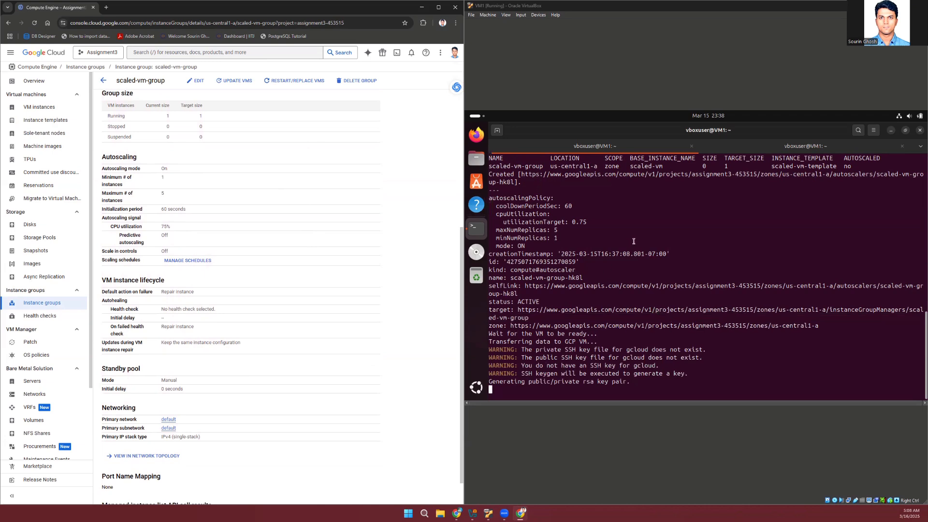
# In the VM's terminal, leave the SSH key passphrase and its confirmation empty so the script can continue
pyautogui.click(717, 259)
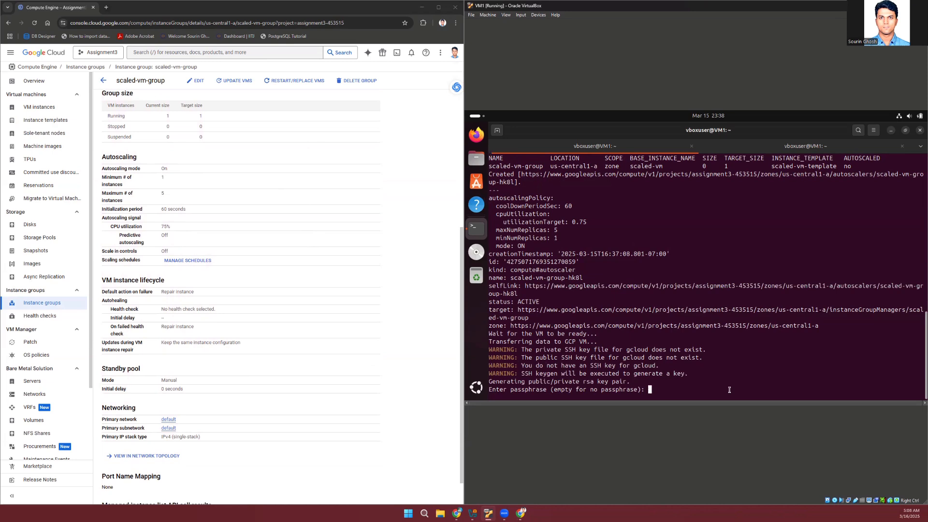
pyautogui.press('Return')
pyautogui.press('Return')
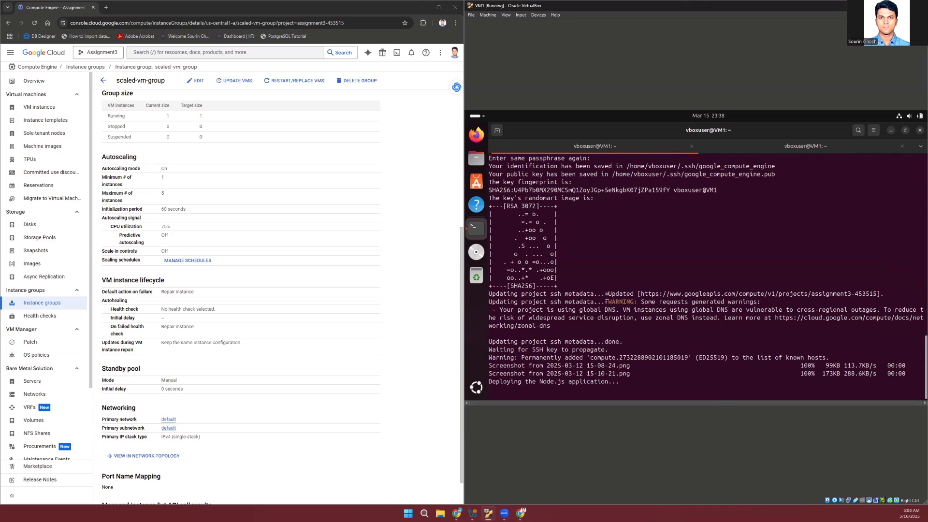
# Return to the VM instances list in the Cloud console and refresh it to check for additional scaled instances
pyautogui.click(54, 113)
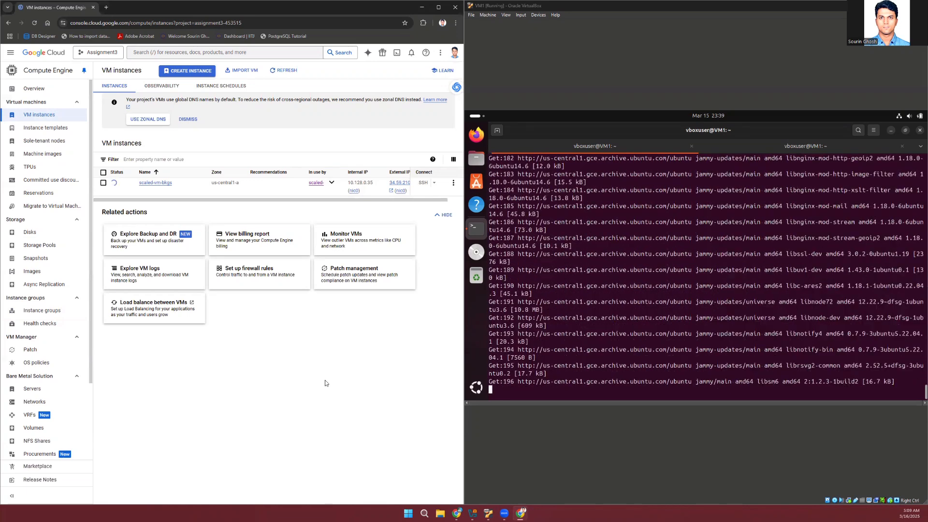
pyautogui.click(287, 75)
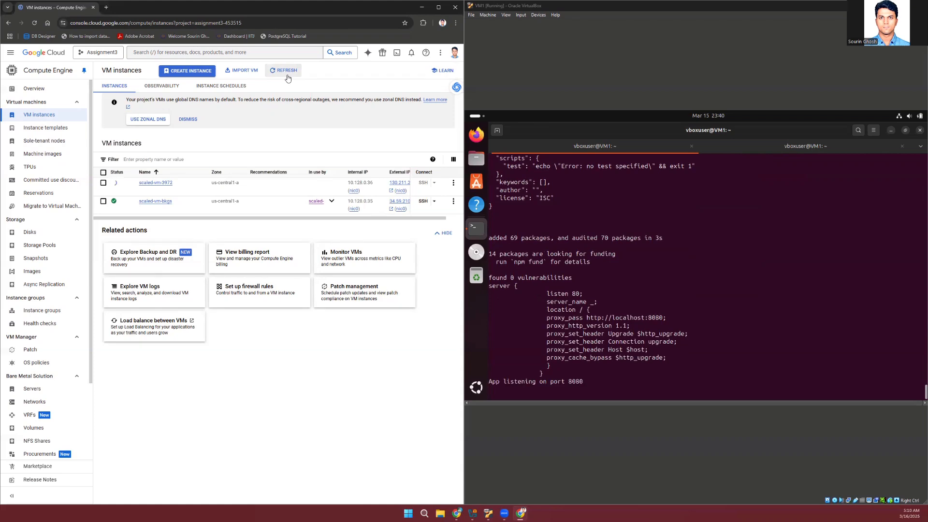
pyautogui.click(287, 78)
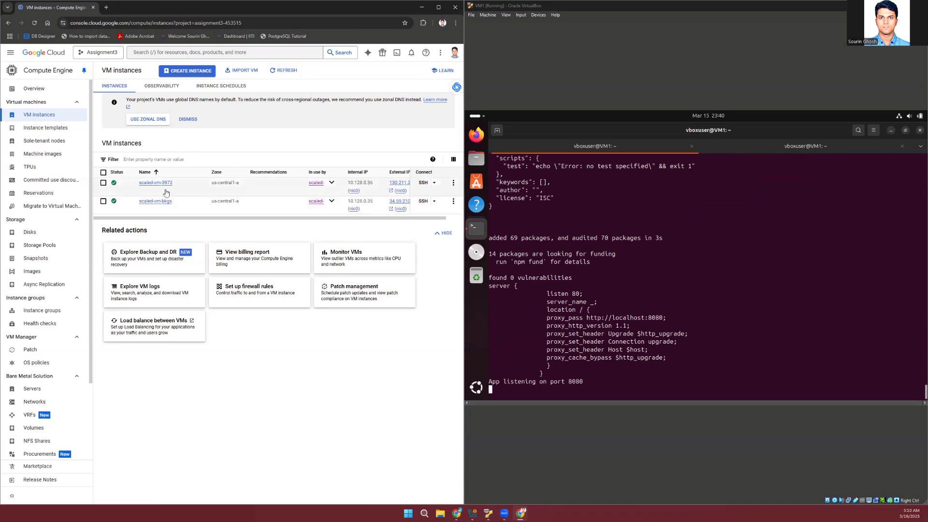
# Examine the observability metrics of scaled-vm-bkgs, including CPU and network traffic, and open the details of scaled-vm-3972
pyautogui.click(156, 200)
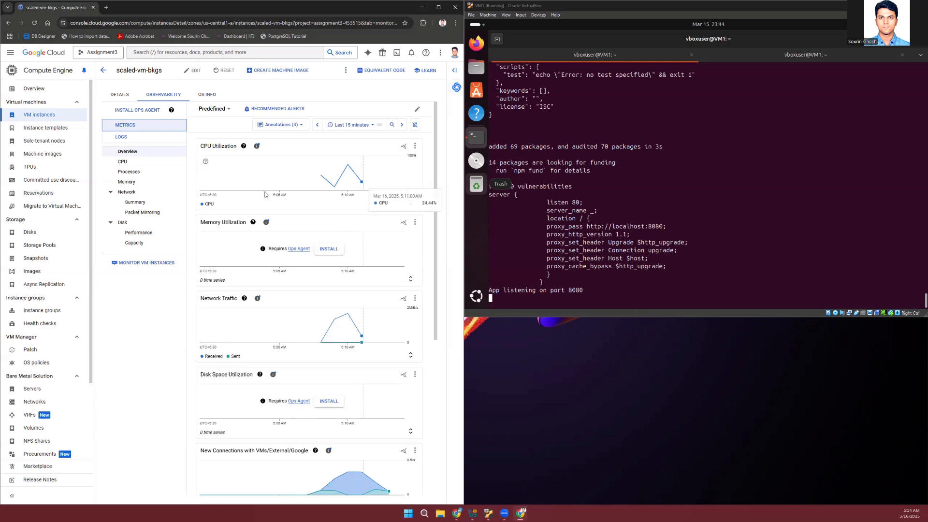
pyautogui.scroll(-2, 208, 246)
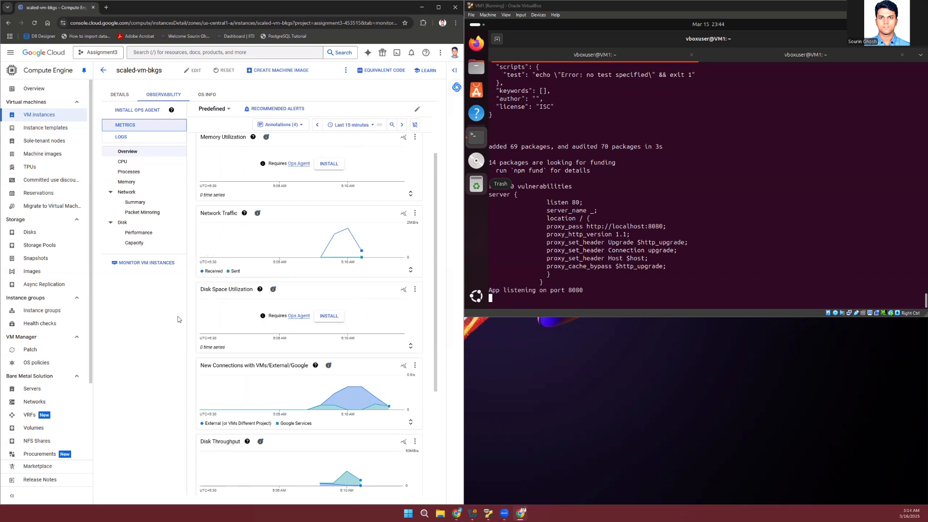
pyautogui.click(103, 70)
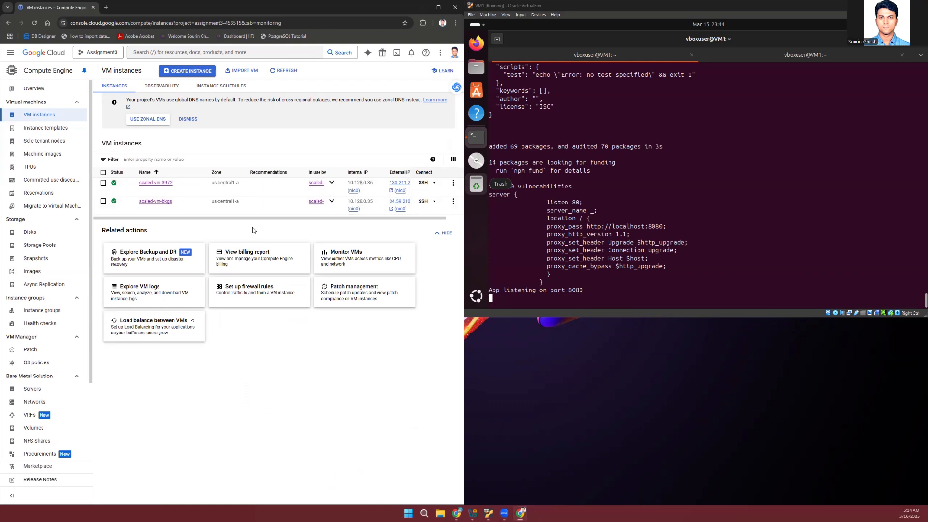
pyautogui.click(163, 184)
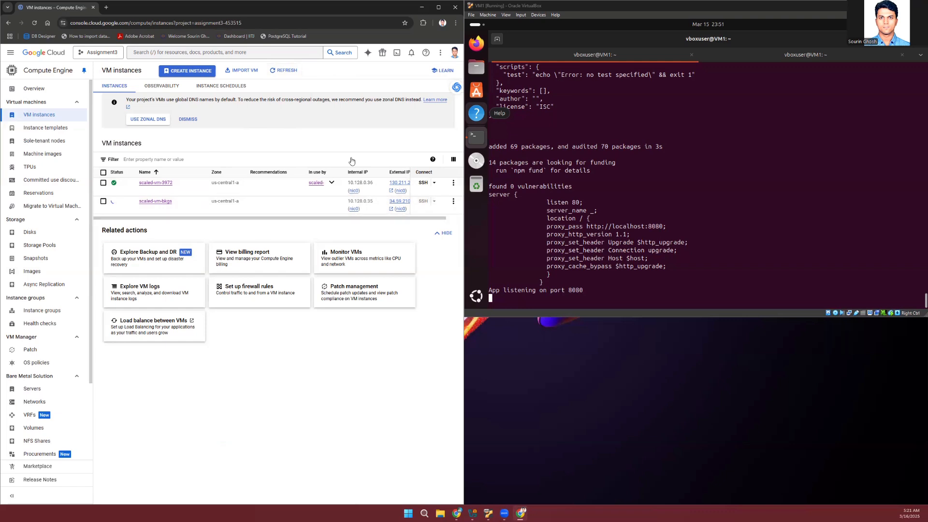
# Refresh the VM instances list repeatedly to follow the status of scaled-vm-bkgs
pyautogui.click(288, 74)
pyautogui.click(288, 74)
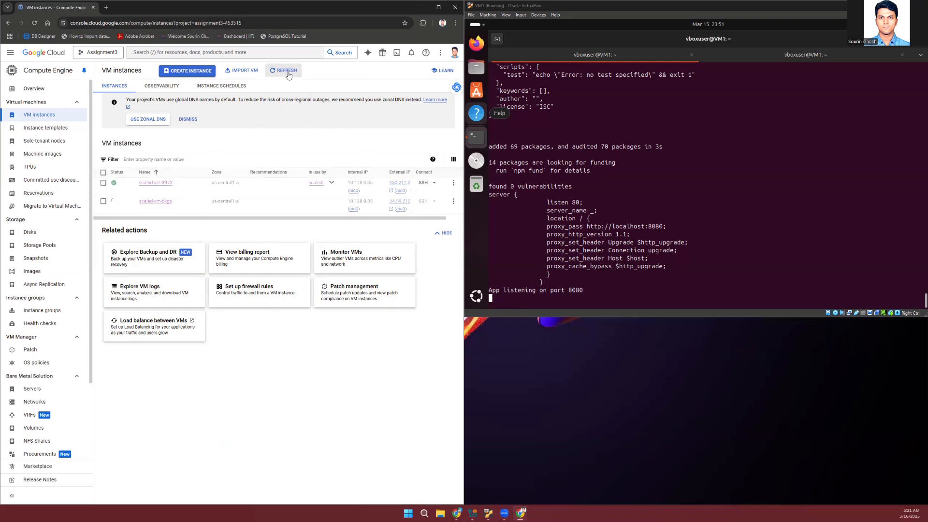
pyautogui.click(288, 74)
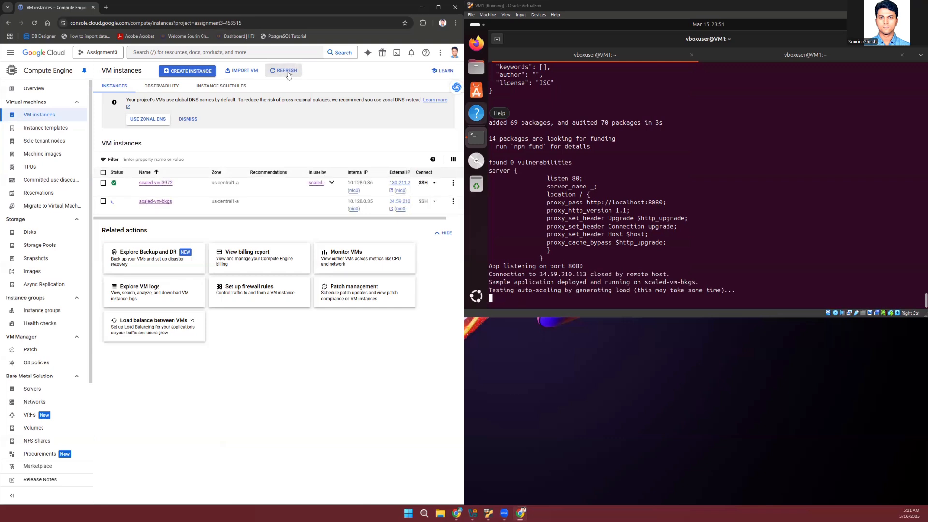
pyautogui.click(288, 75)
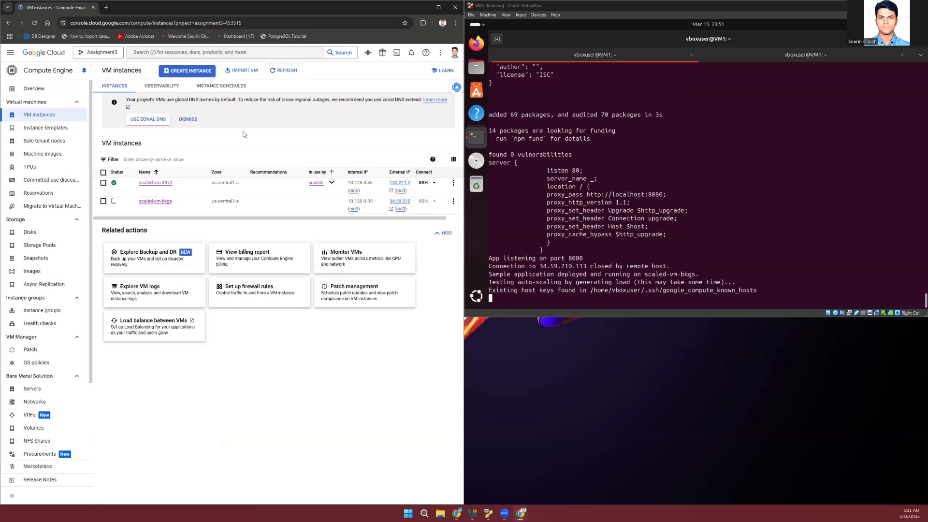
pyautogui.click(277, 79)
pyautogui.click(277, 79)
pyautogui.click(284, 76)
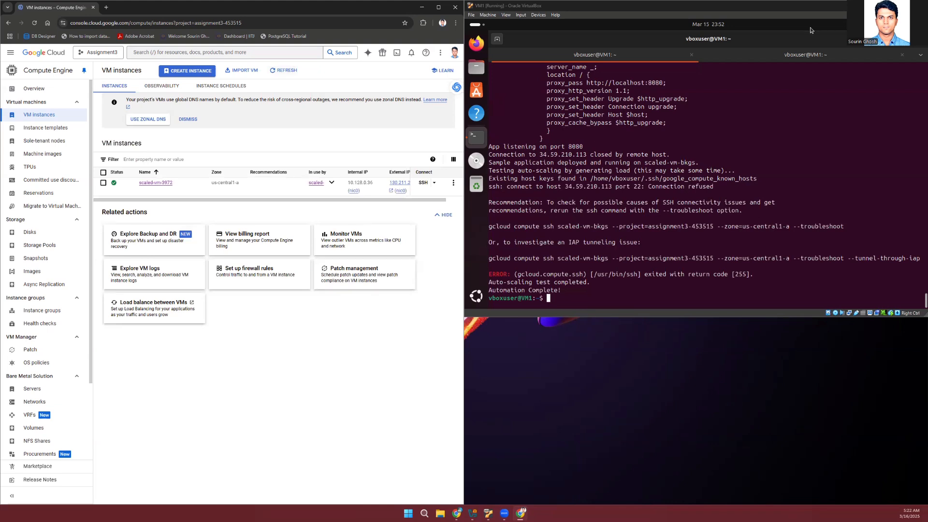
# Maximize the VM1 window, close the second terminal session and run ./monitor.sh in the remaining one
pyautogui.click(902, 5)
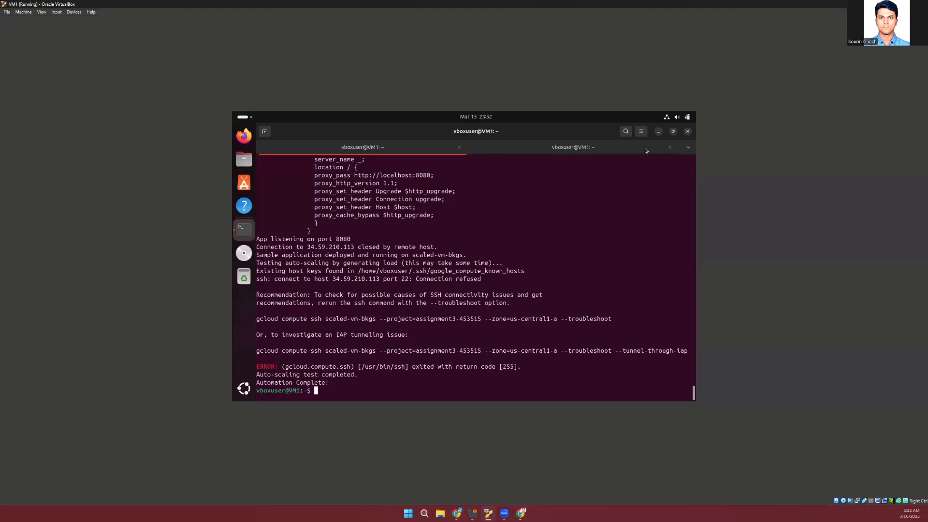
pyautogui.click(669, 147)
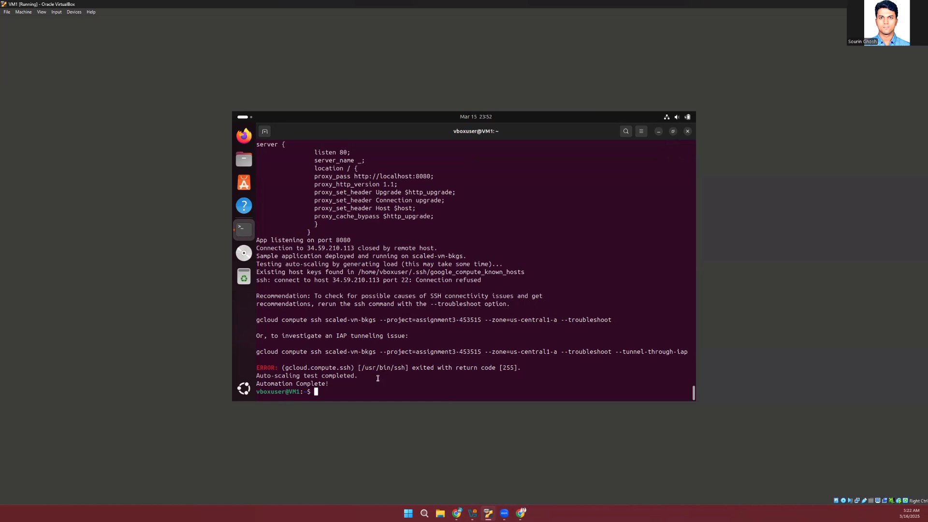
pyautogui.write('./monitor.sh')
pyautogui.press('Return')
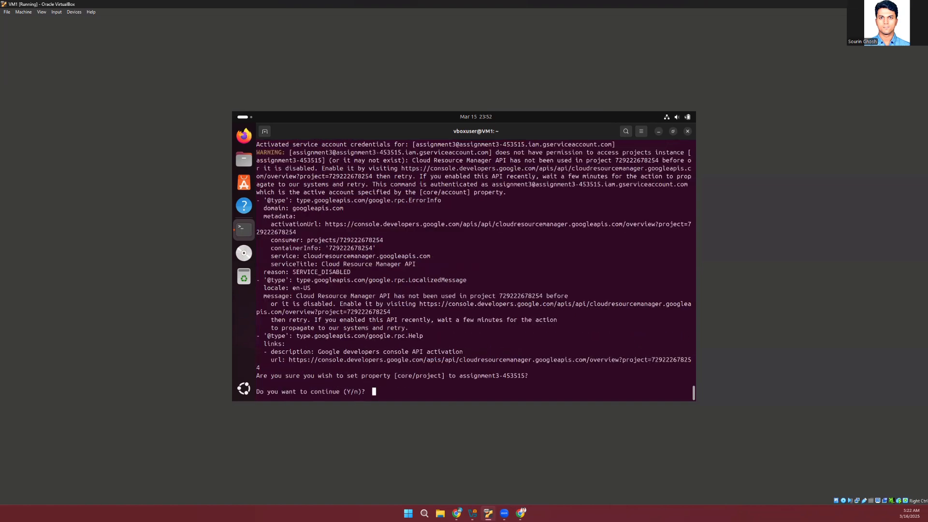
# Answer Y to set the core/project property to assignment3-453515 and to delete the scaled-vm-group instance group manager
pyautogui.write('Y')
pyautogui.press('Return')
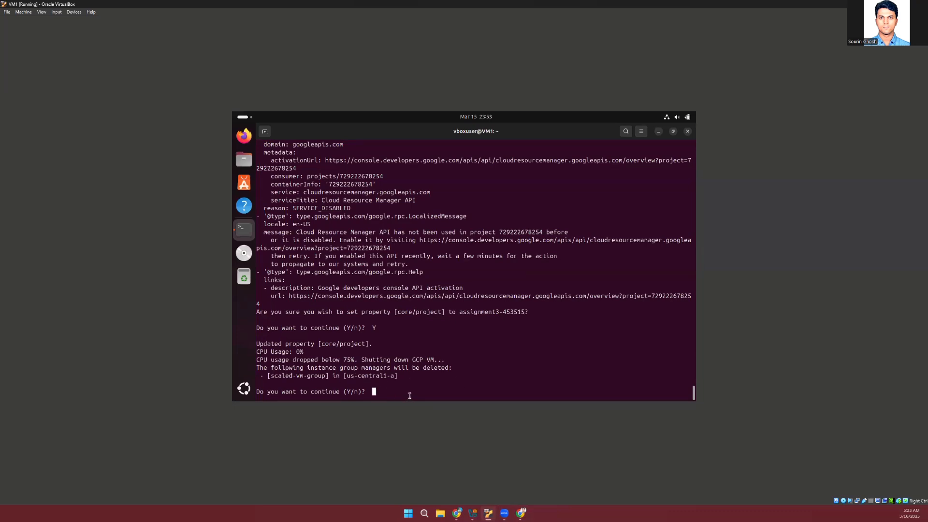
pyautogui.press('Return')
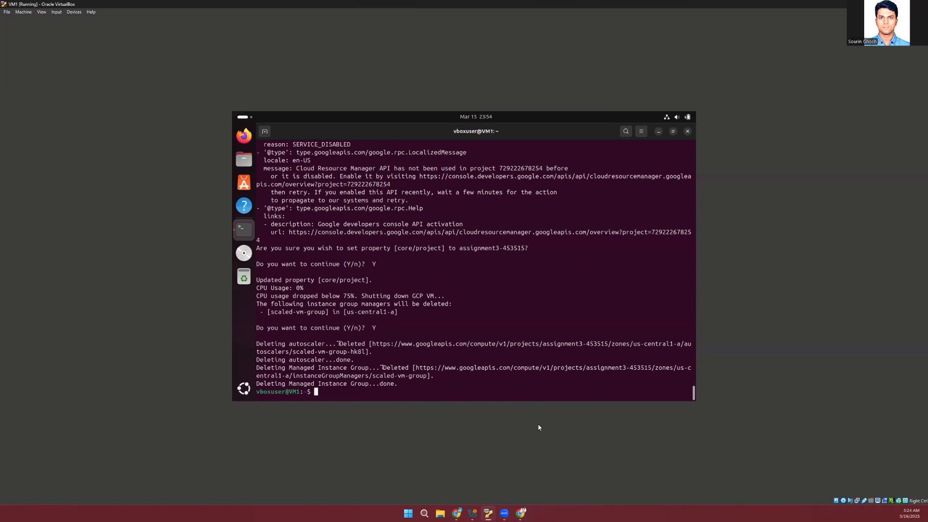
# Switch to the Cloud console in Chrome, maximize it, and check the instance groups, VM instances and instance templates lists
pyautogui.click(522, 513)
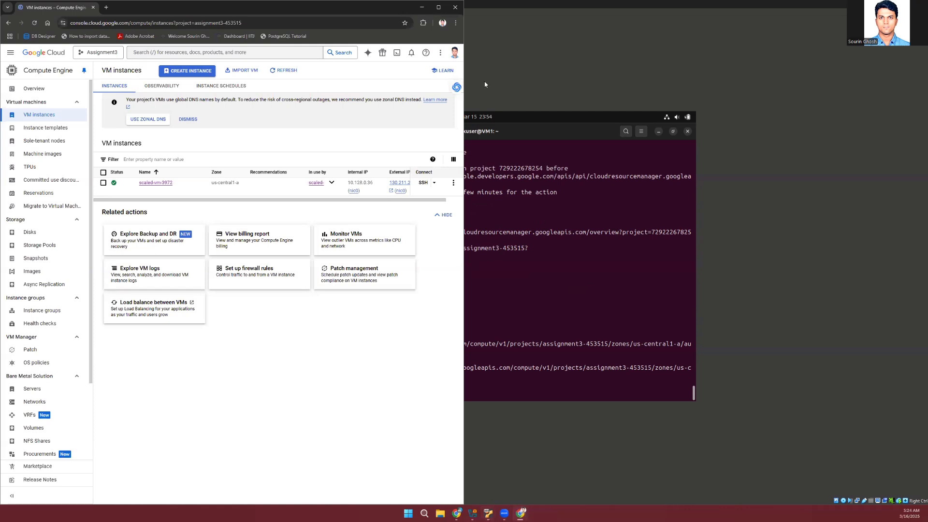
pyautogui.click(438, 7)
pyautogui.click(41, 310)
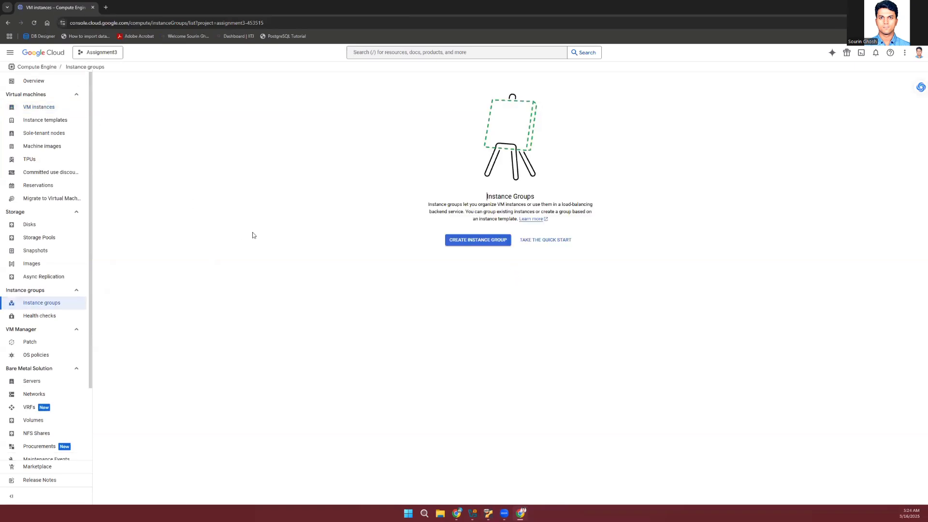
pyautogui.click(38, 111)
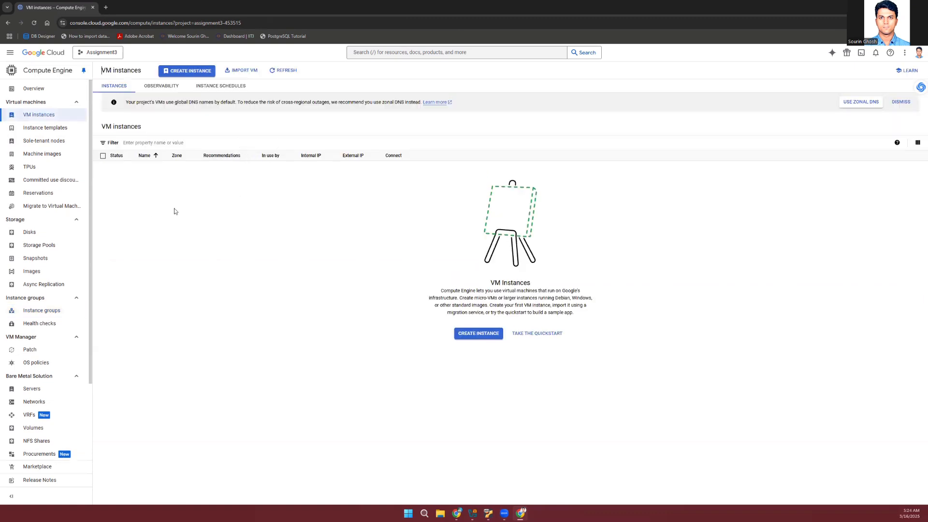
pyautogui.click(47, 130)
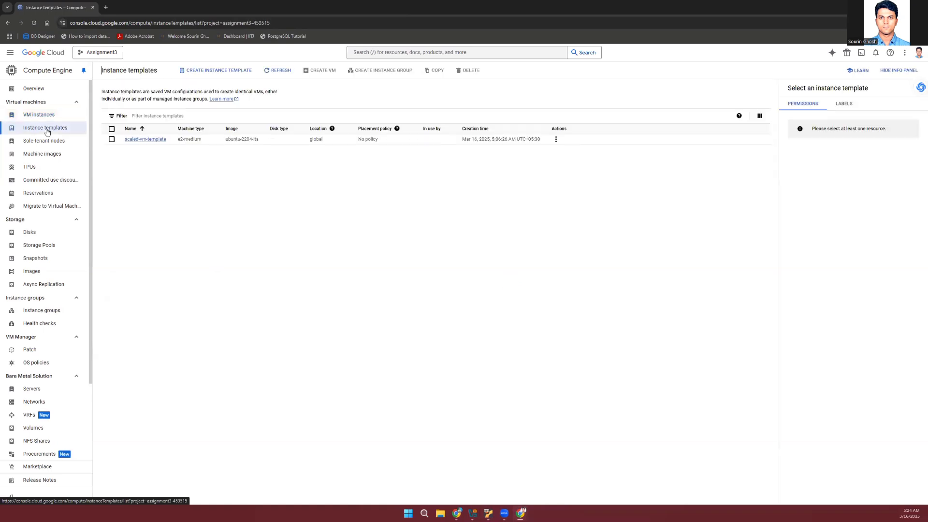